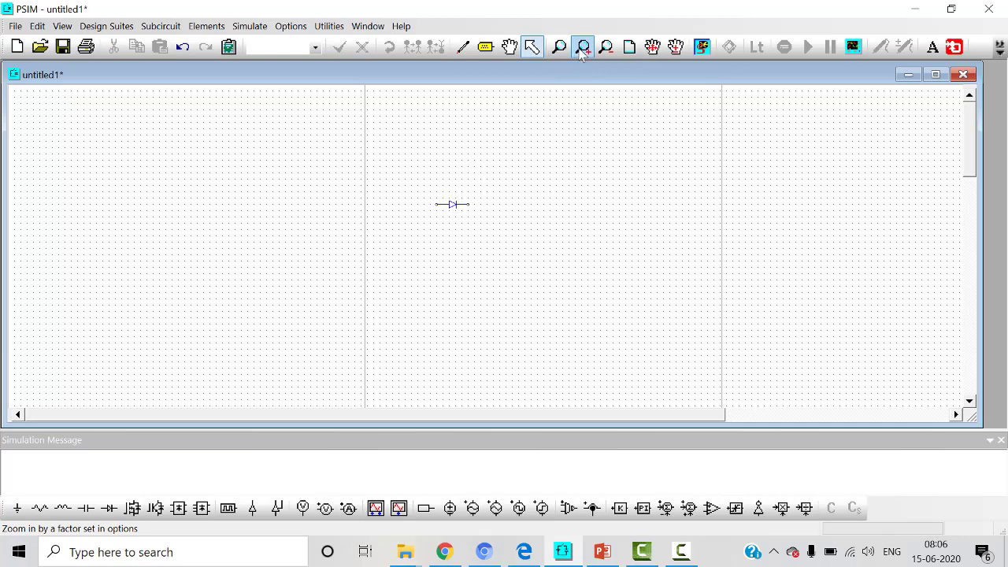
Step: Place a vertically oriented resistor to the right of the diode and slightly below it
left_click(583, 48)
left_click(583, 47)
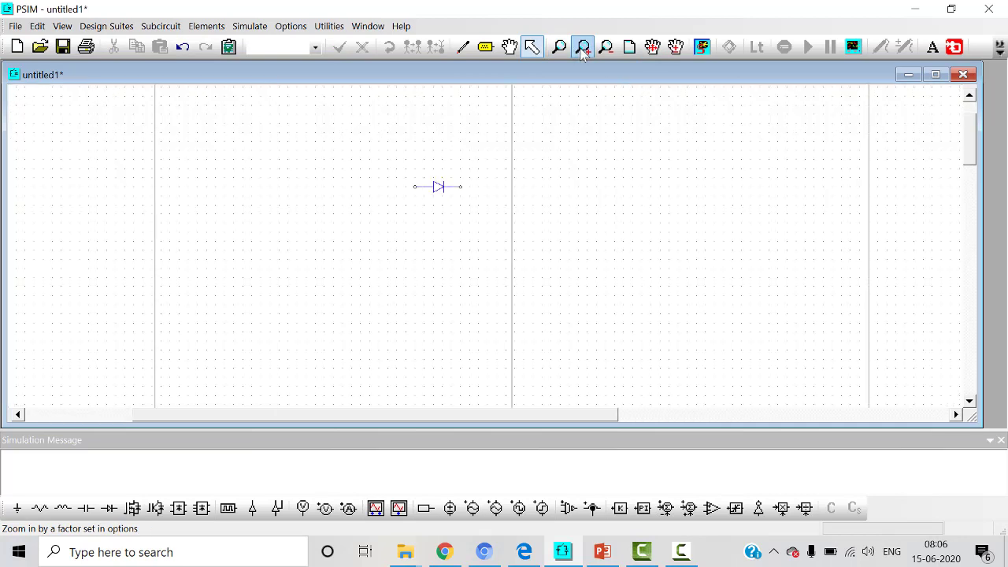
left_click(583, 47)
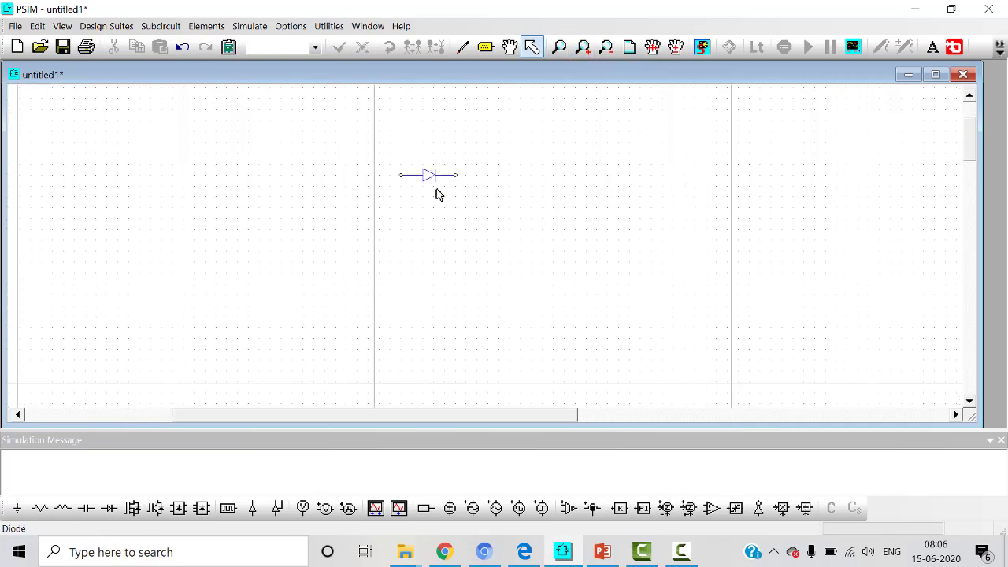
left_click(207, 26)
mouse_move(228, 43)
mouse_move(349, 46)
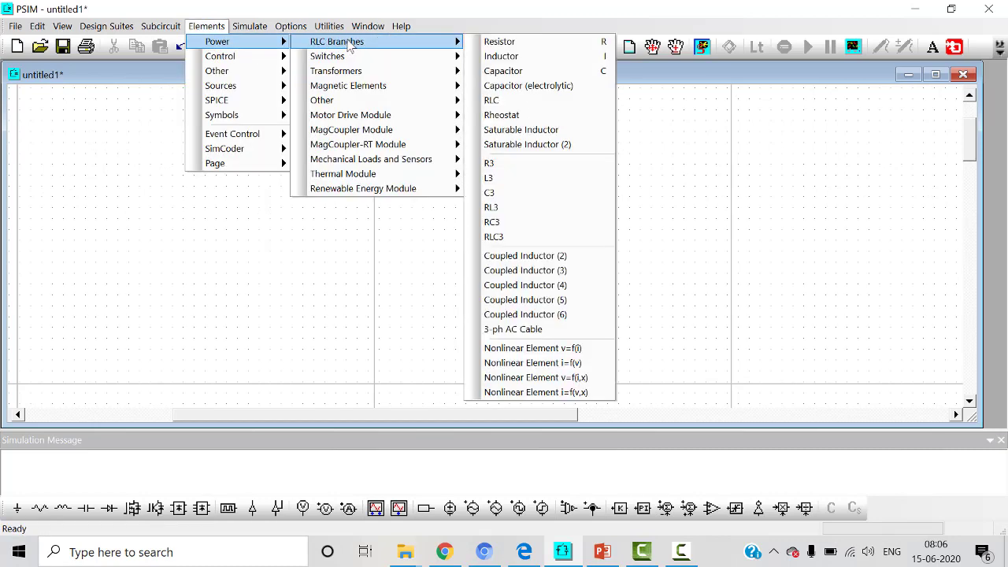
left_click(520, 41)
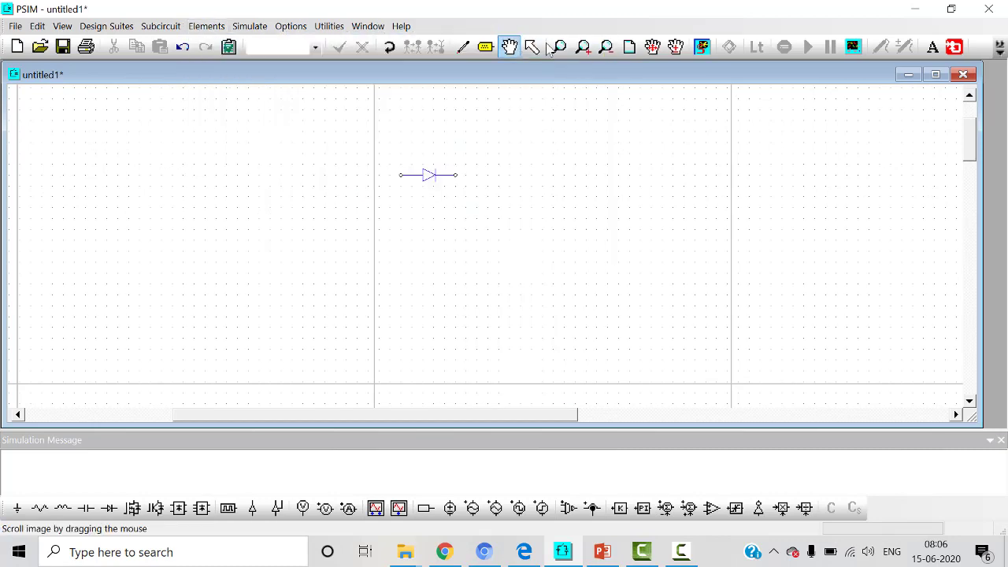
right_click(533, 212)
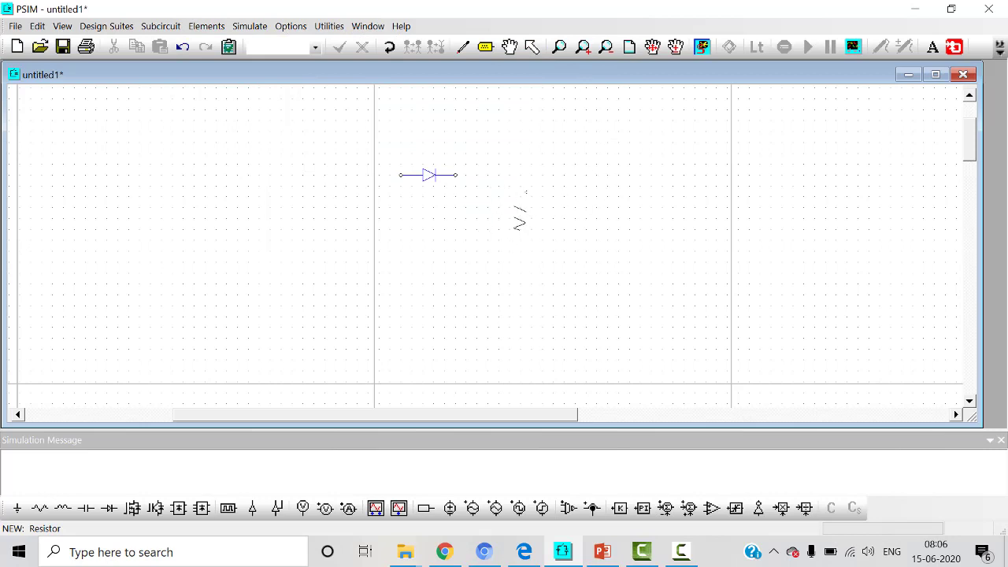
left_click(564, 213)
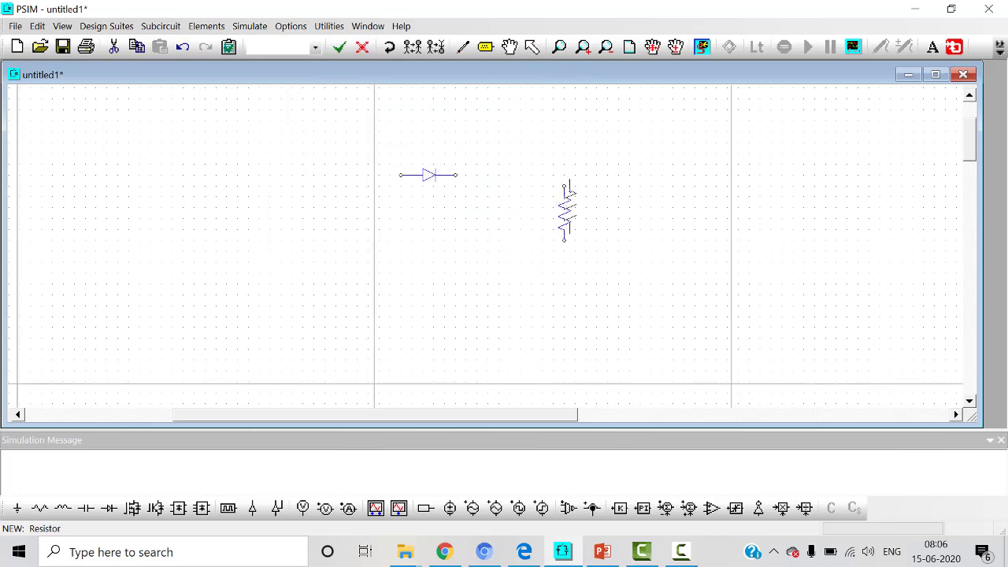
key("Escape")
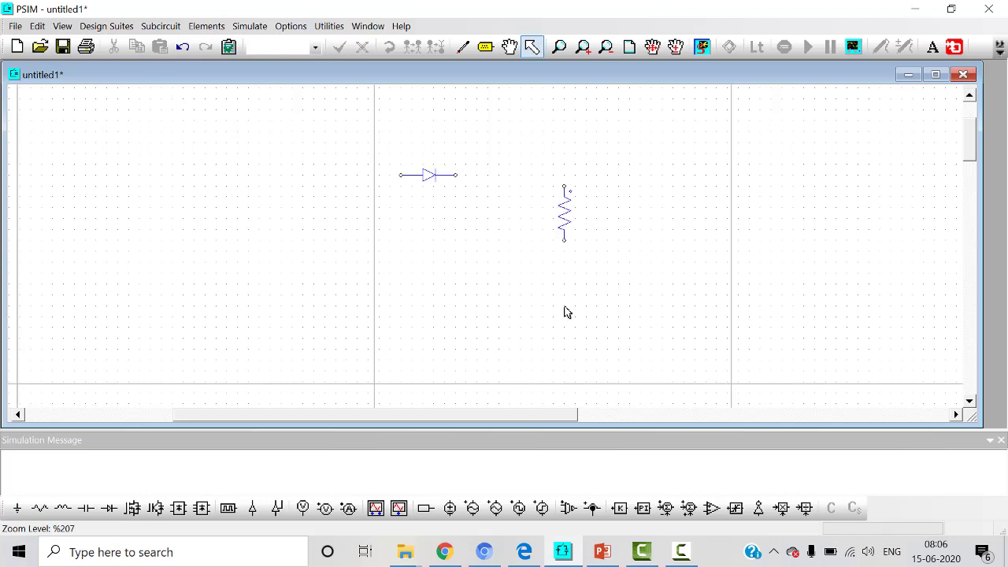
Step: Place a sinusoidal voltage source to the left of the diode, level with the resistor
left_click(475, 509)
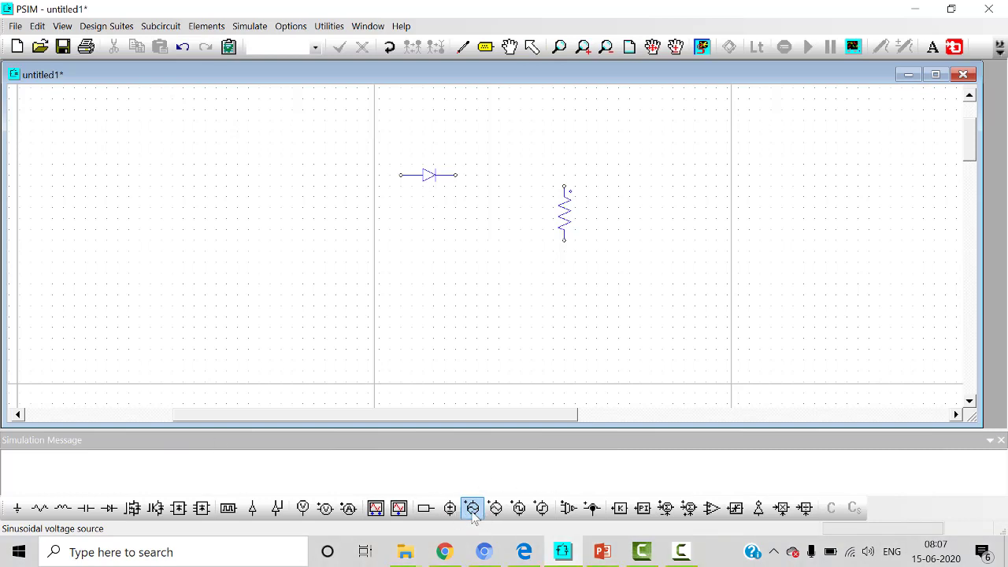
left_click(473, 509)
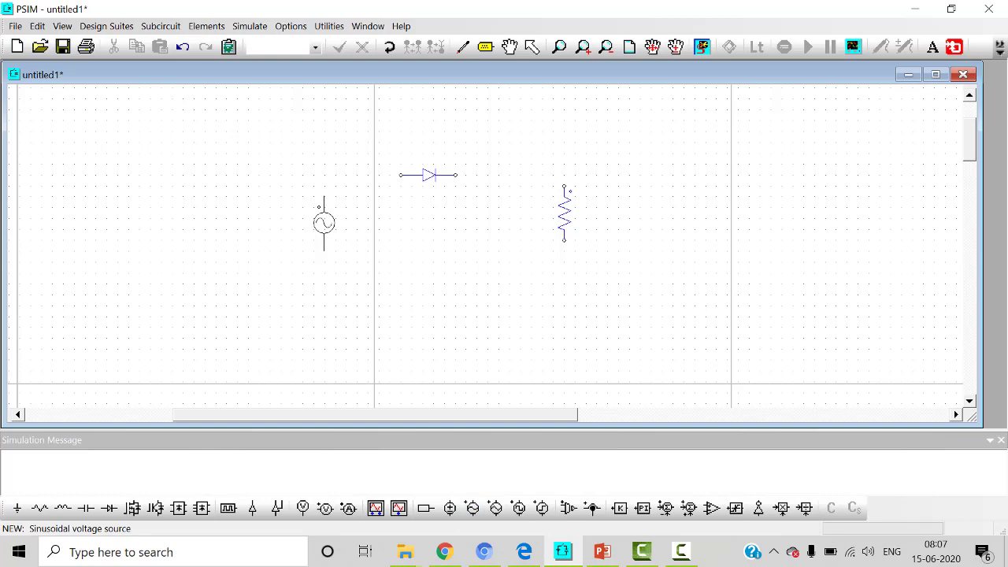
left_click(336, 214)
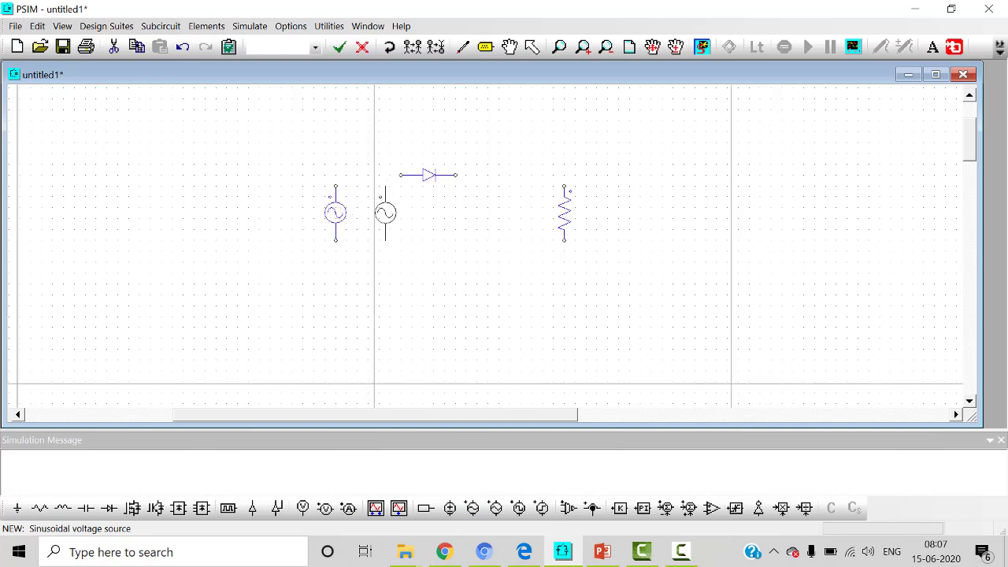
key("Escape")
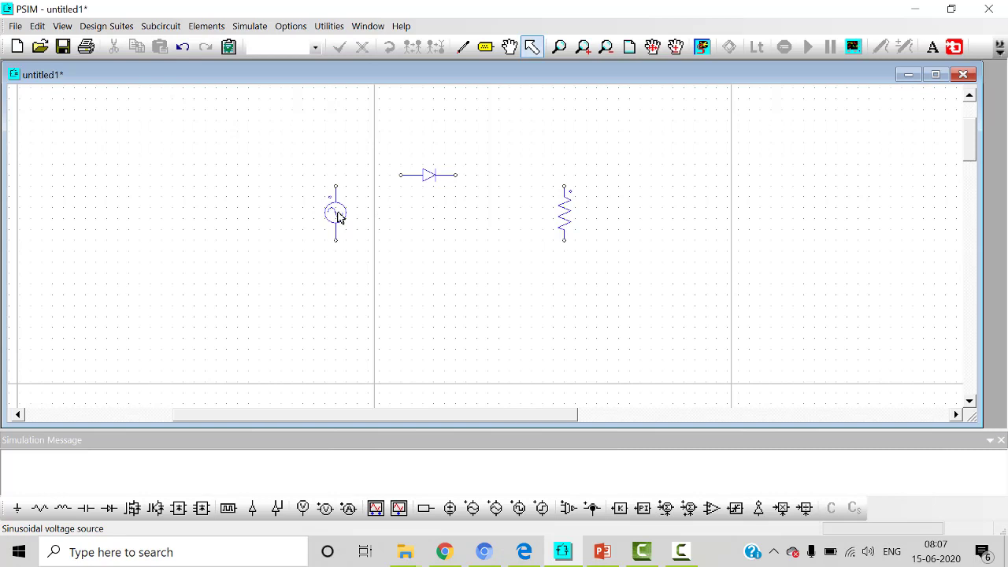
Step: Set the sine source's peak amplitude to 50 and display its name and peak amplitude on the schematic
double_click(336, 215)
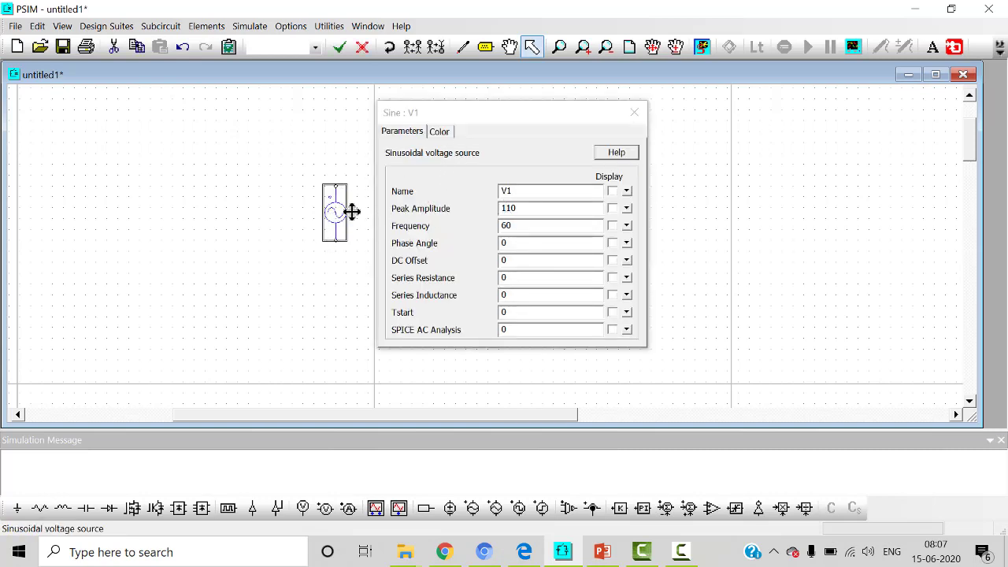
double_click(520, 209)
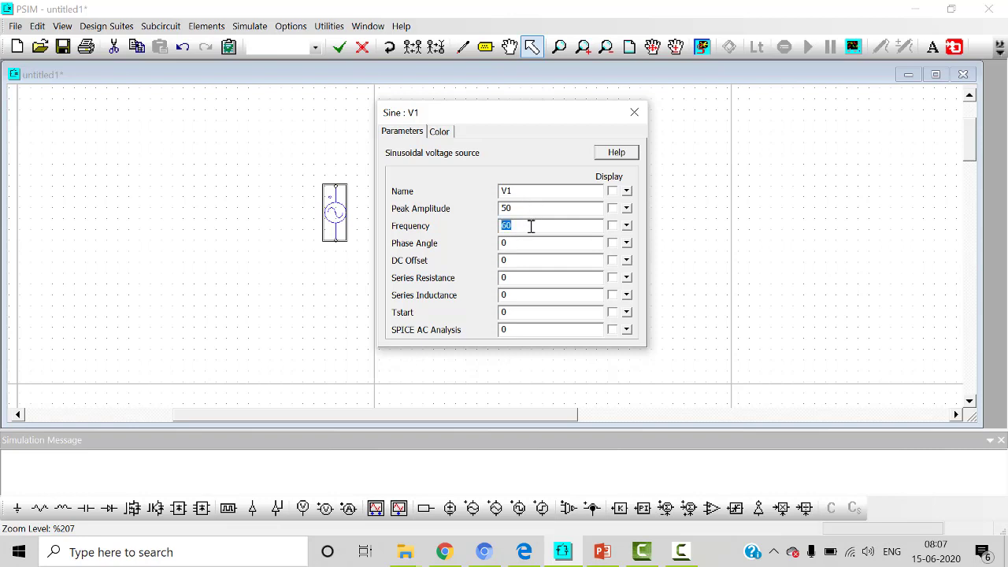
left_click(614, 191)
left_click(613, 209)
left_click(635, 112)
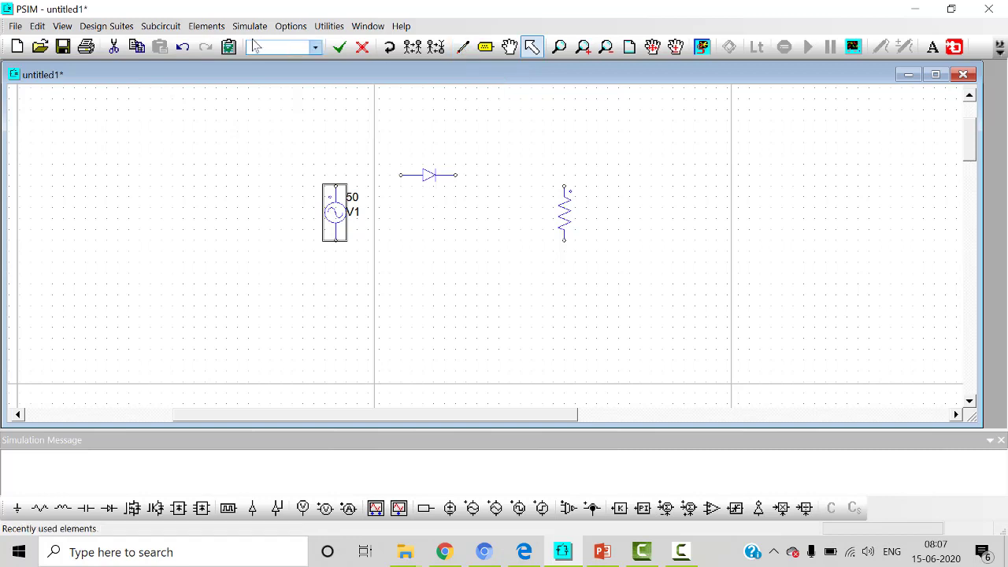
Step: Wire the source's upper terminal through the diode to the resistor, and join the lower terminals of source and resistor
left_click(38, 26)
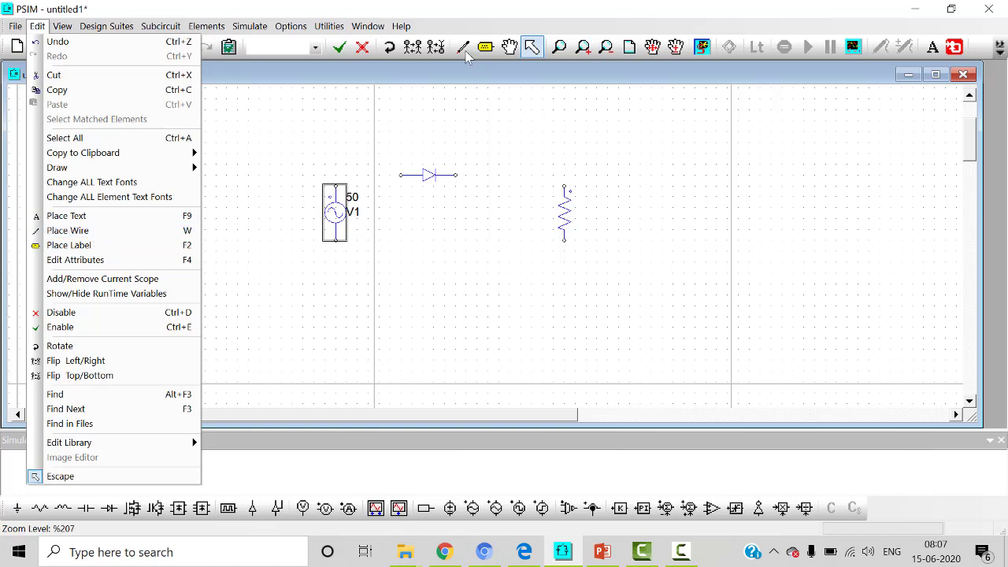
left_click(466, 118)
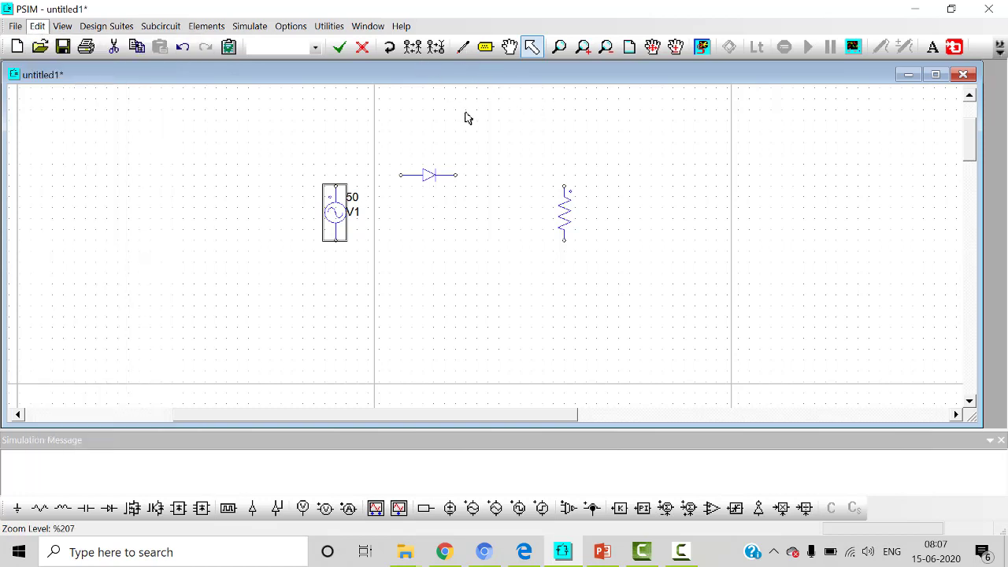
left_click(463, 46)
mouse_move(335, 187)
left_mouse_down()
mouse_move(337, 178)
mouse_move(394, 175)
left_mouse_up()
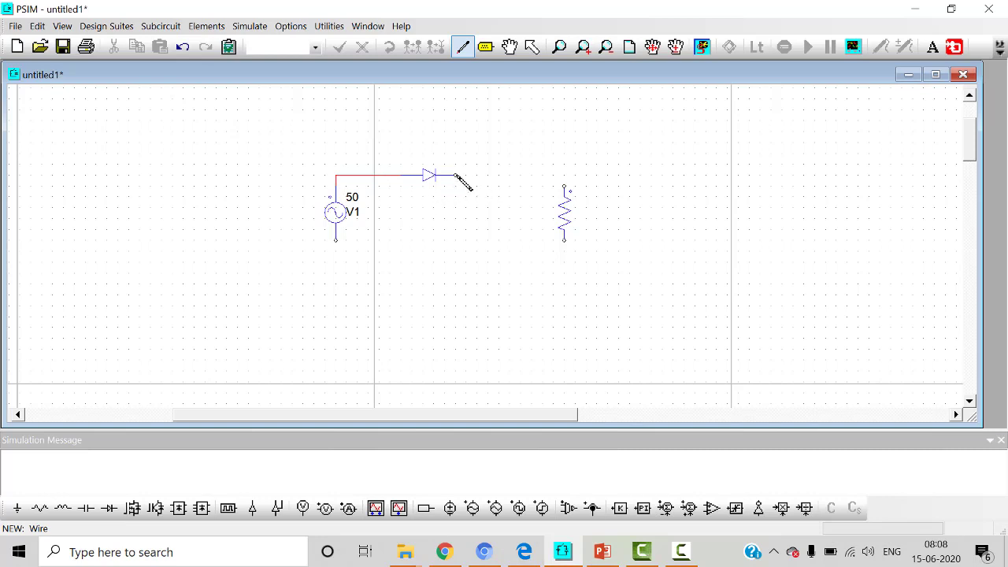
left_click_drag(494, 178, 564, 187)
mouse_move(337, 244)
left_mouse_down()
mouse_move(415, 272)
mouse_move(565, 273)
mouse_move(566, 252)
left_mouse_up()
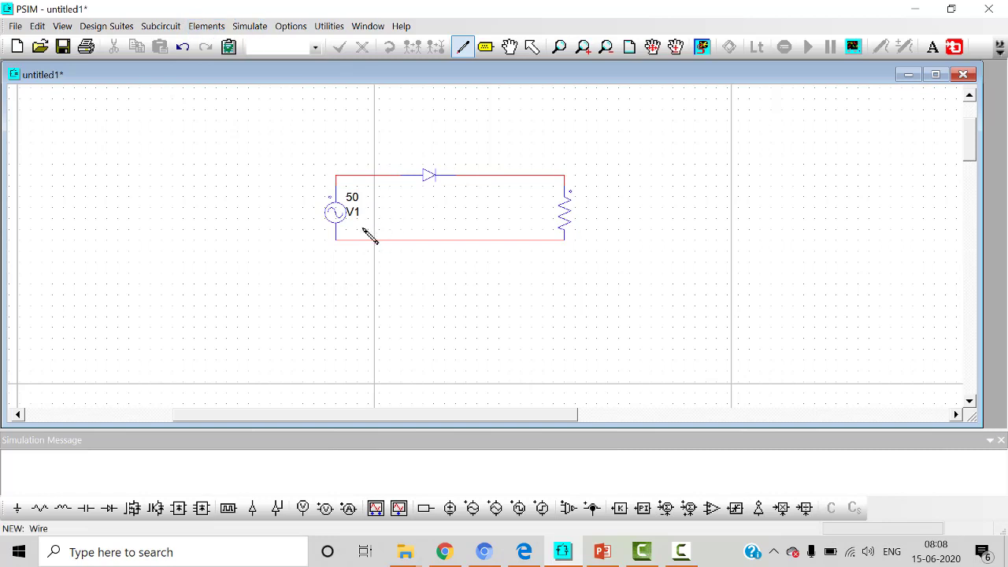
Step: Attach a ground element to the lower terminal of the sinusoidal source
left_click(16, 508)
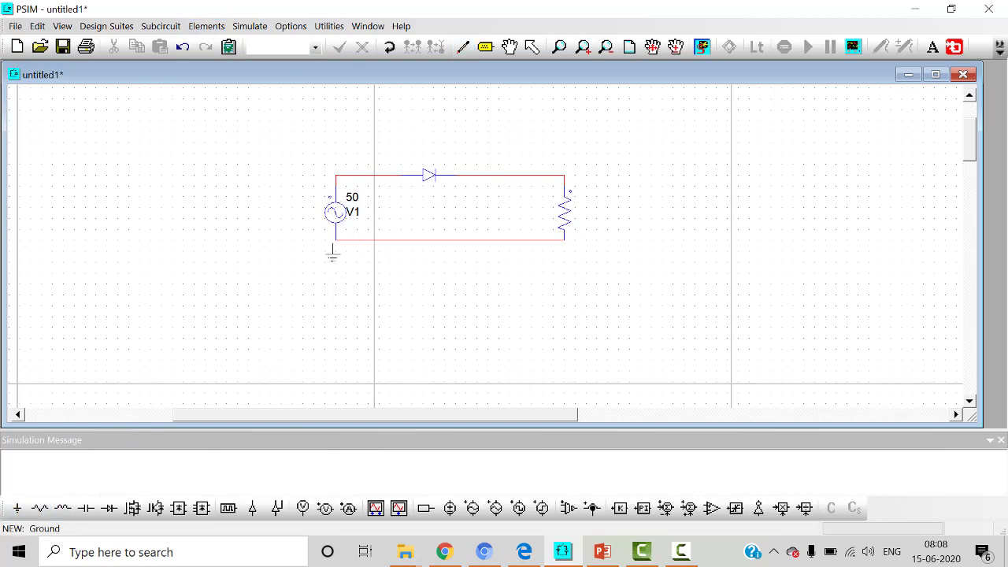
left_click(336, 249)
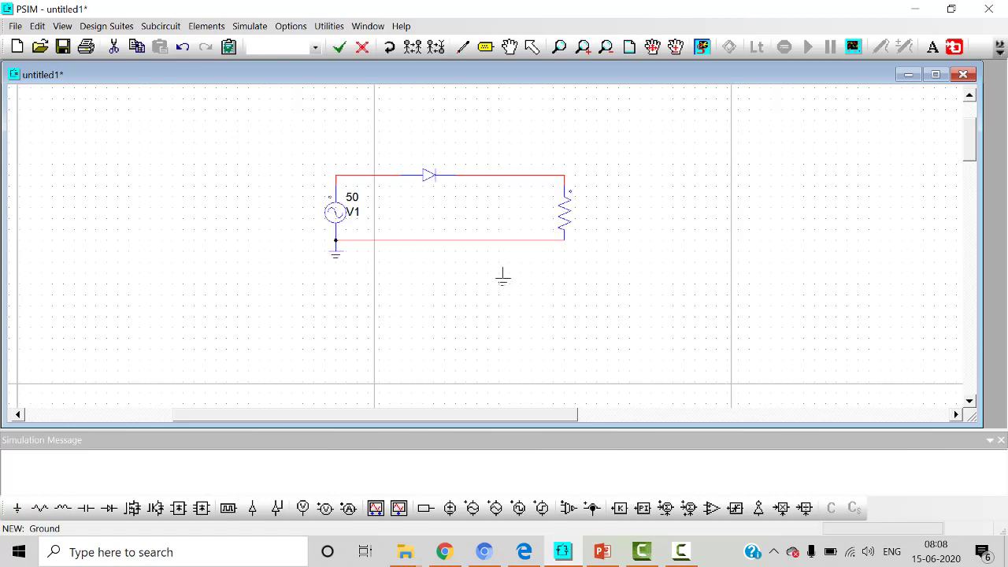
key("Escape")
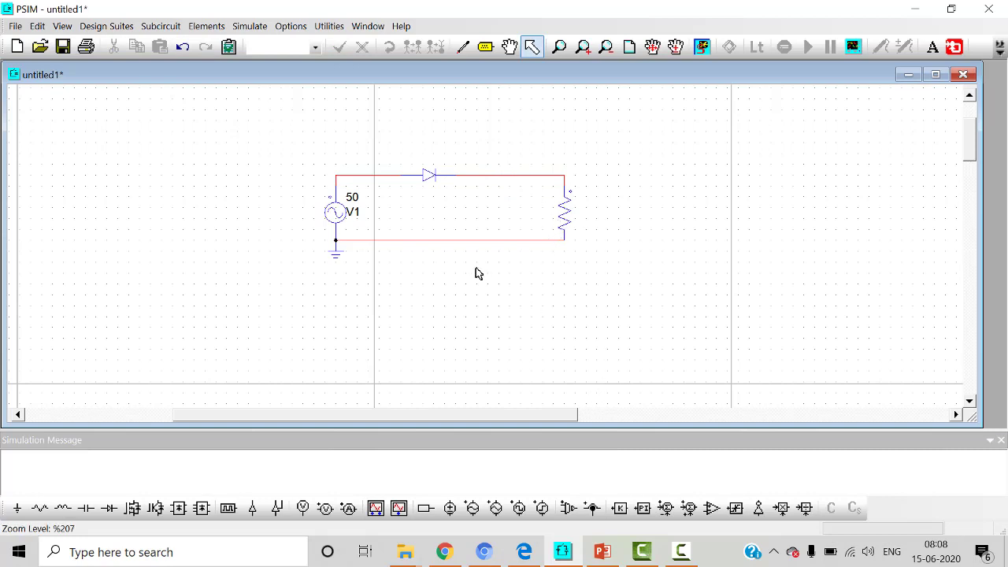
left_click(206, 27)
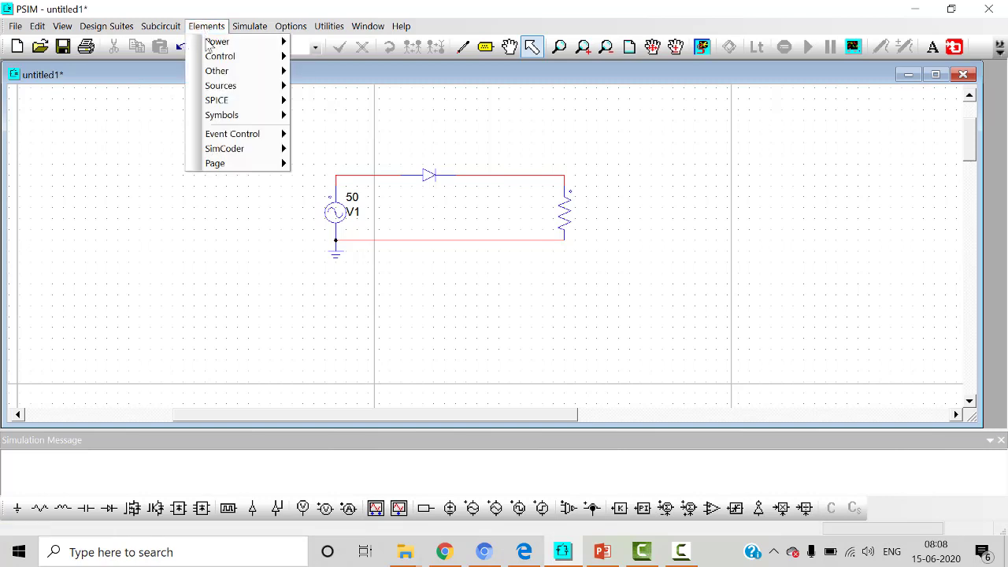
mouse_move(240, 87)
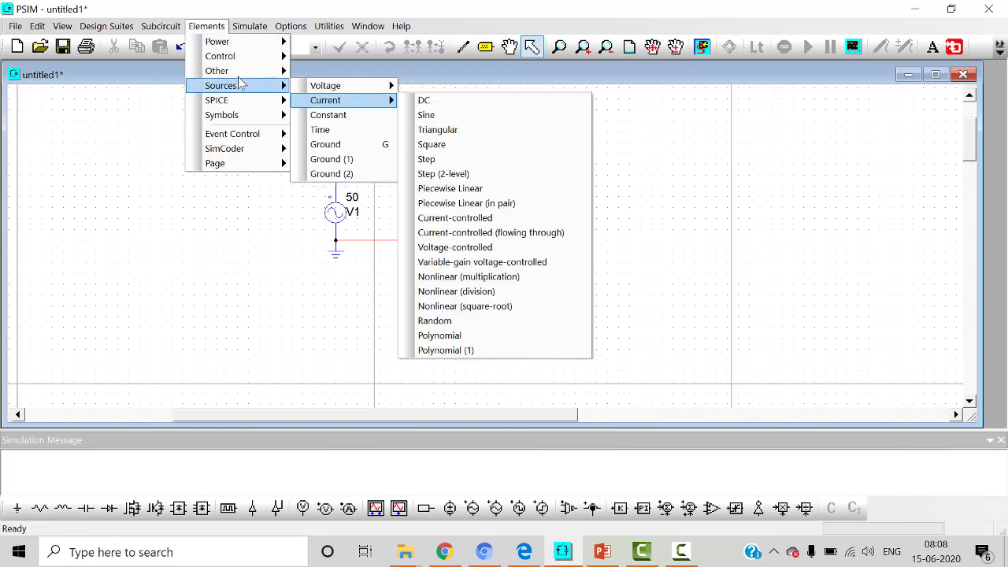
mouse_move(259, 72)
mouse_move(347, 75)
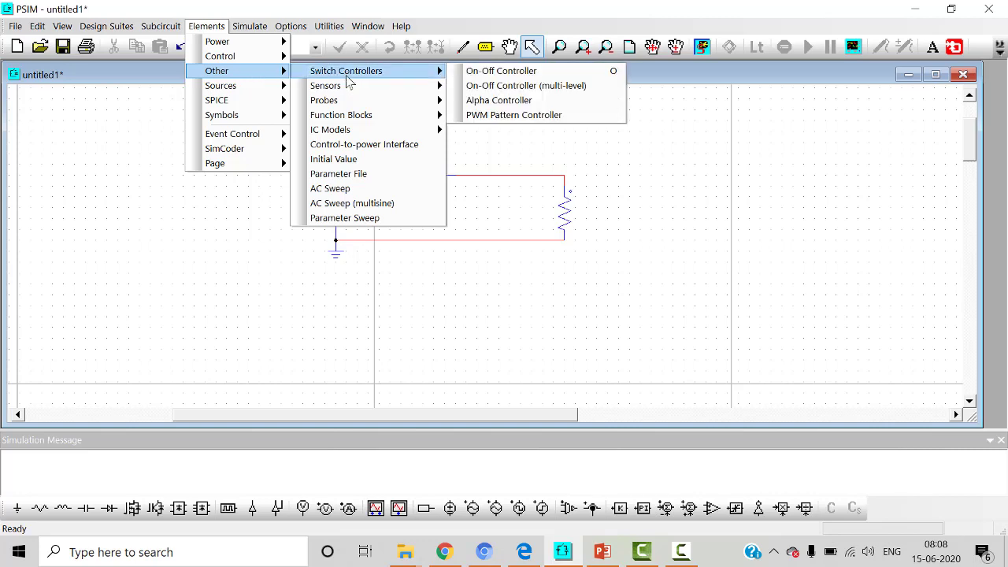
mouse_move(352, 105)
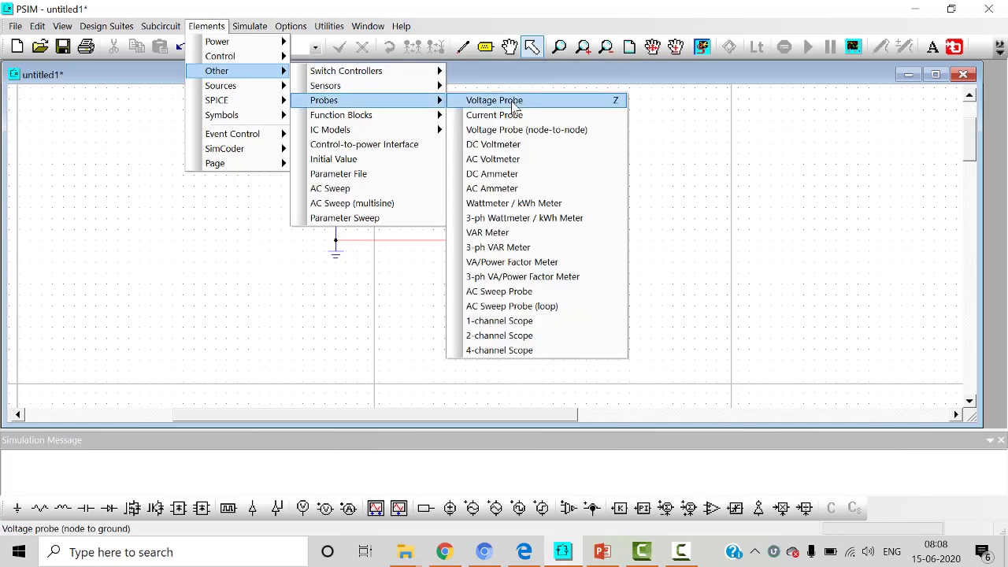
left_click(521, 155)
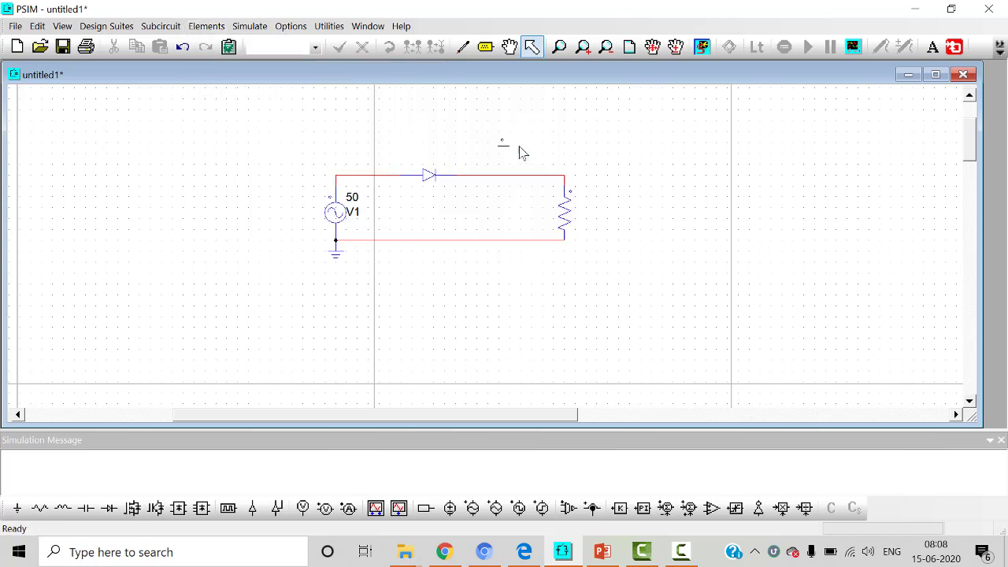
Step: Place a vertically oriented node-to-node voltage probe between the diode and the resistor
left_click(219, 27)
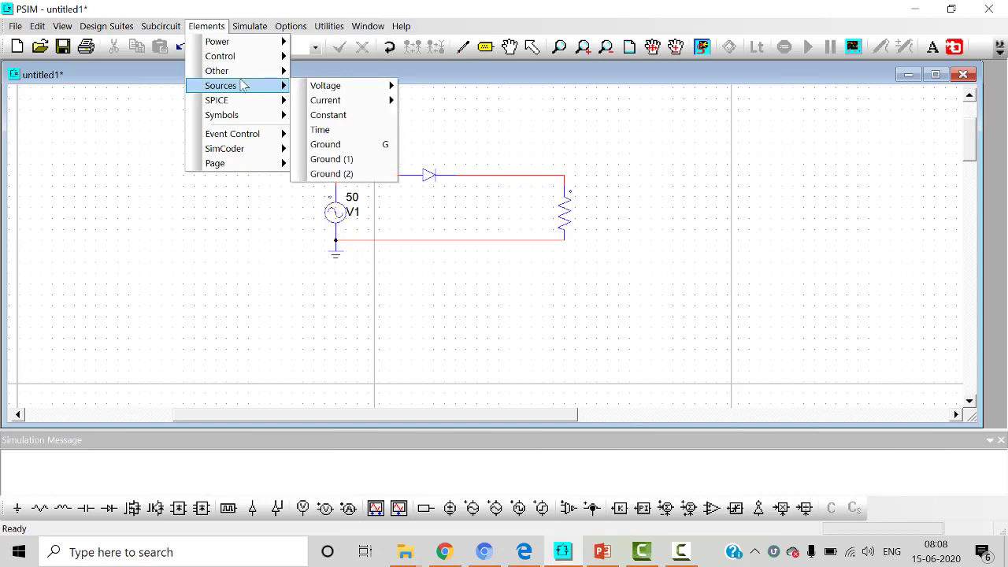
mouse_move(348, 102)
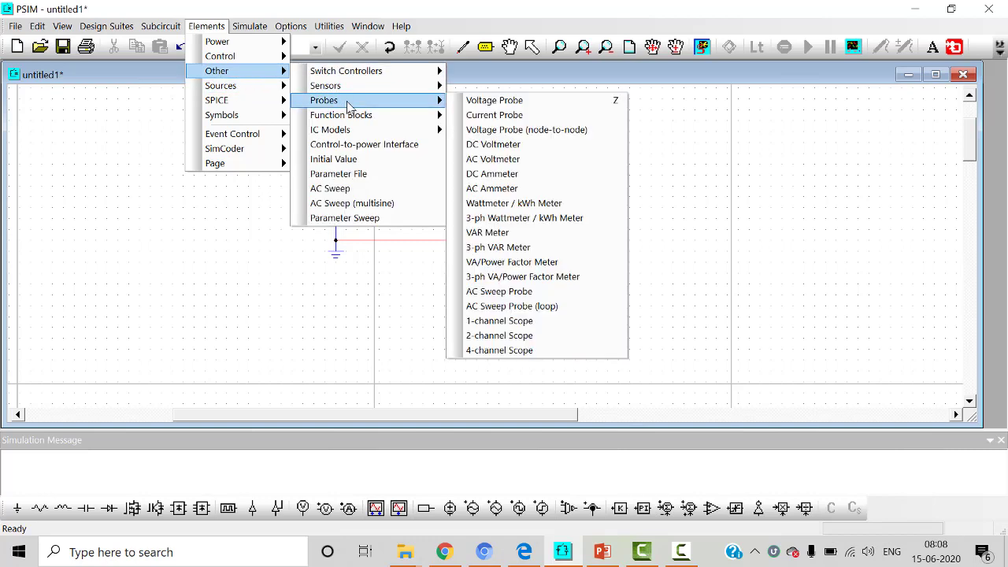
left_click(501, 131)
left_click(501, 204)
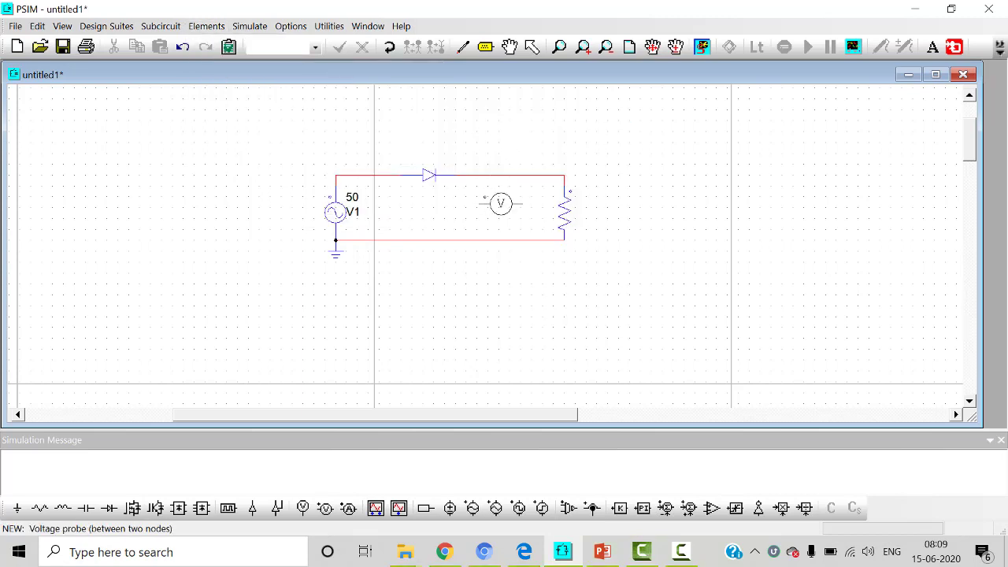
right_click(501, 202)
left_click(510, 206)
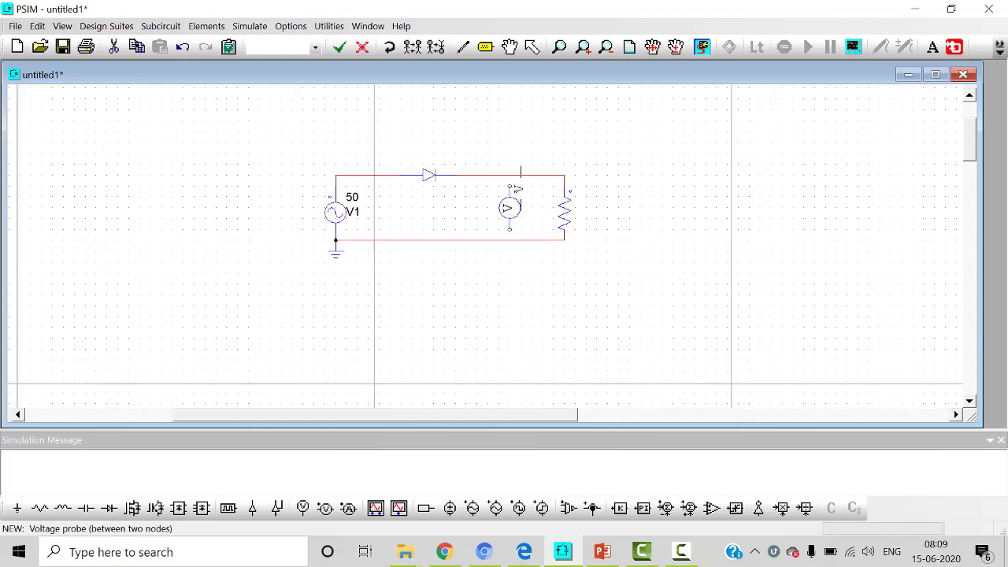
key("Escape")
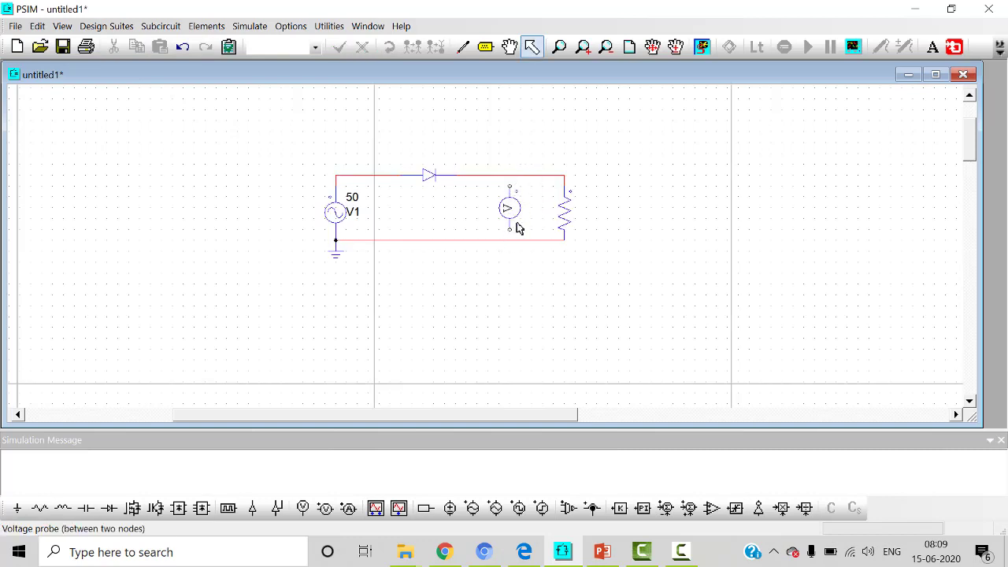
Step: Wire the voltage probe's two terminals to the upper and lower circuit lines, in parallel with the resistor
left_click(462, 47)
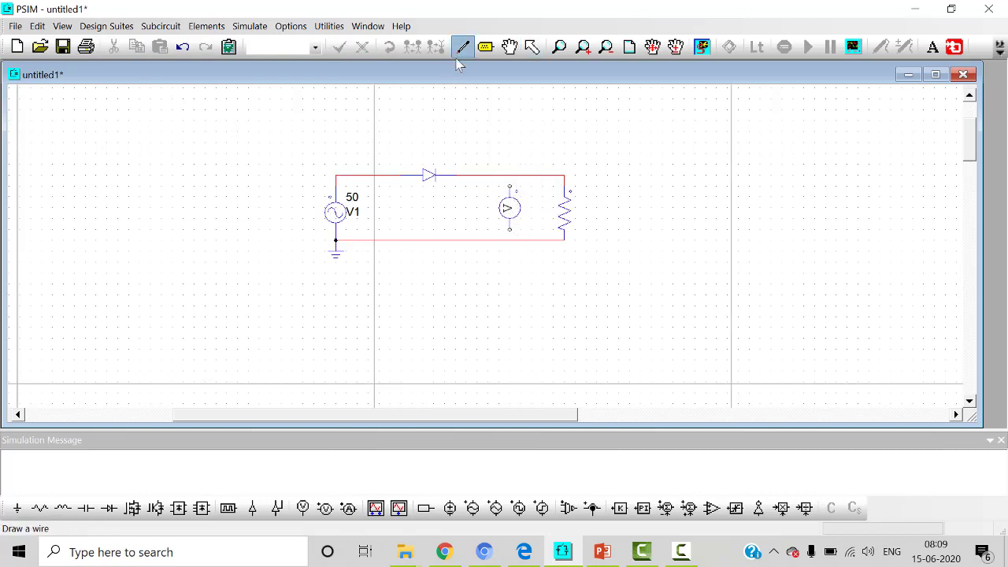
left_click_drag(510, 185, 510, 175)
key("Escape")
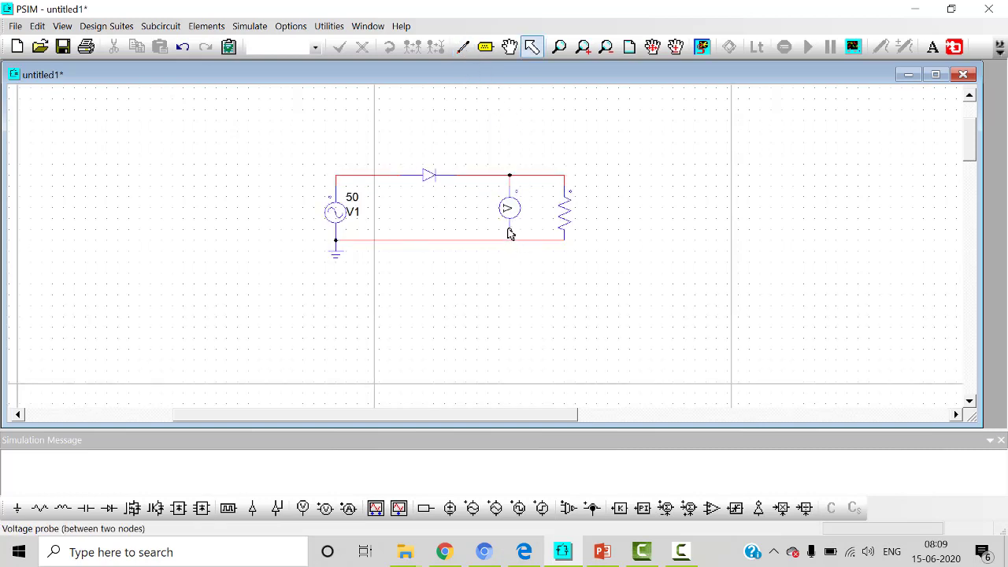
left_click(464, 47)
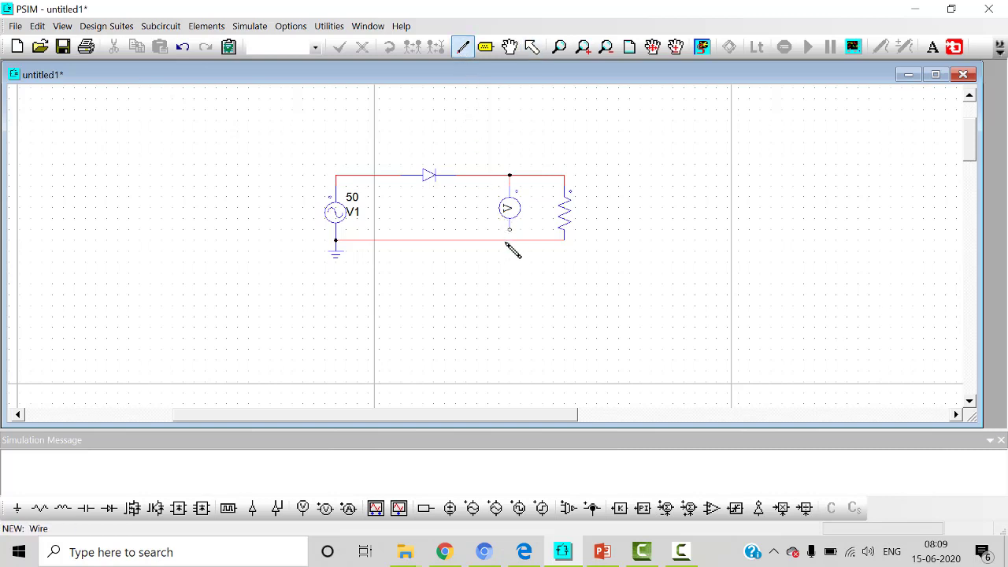
left_click_drag(510, 230, 509, 239)
Step: Place a DC ammeter in series on the upper line between the diode and the node-to-node voltage probe
left_click(207, 26)
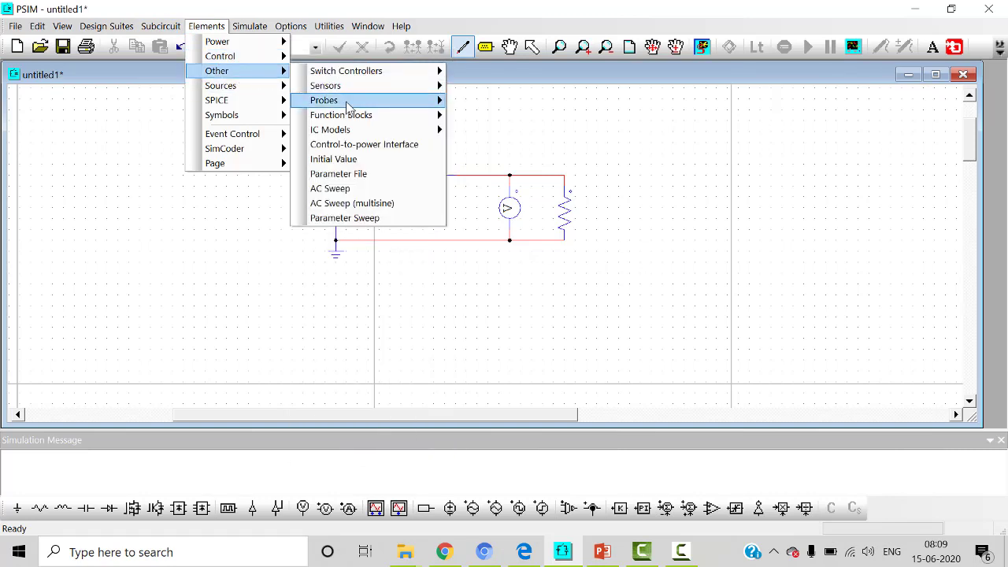
mouse_move(346, 106)
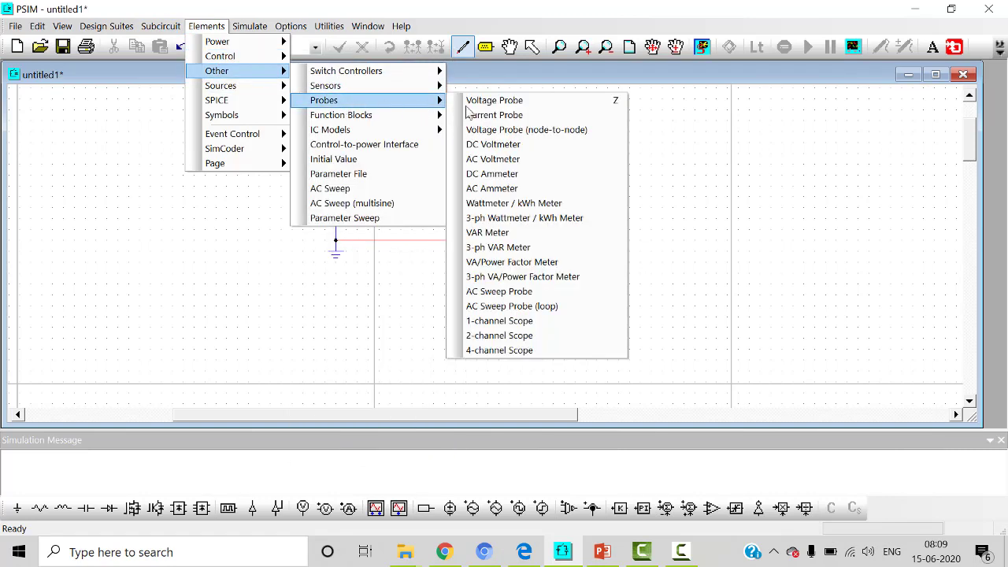
left_click(564, 174)
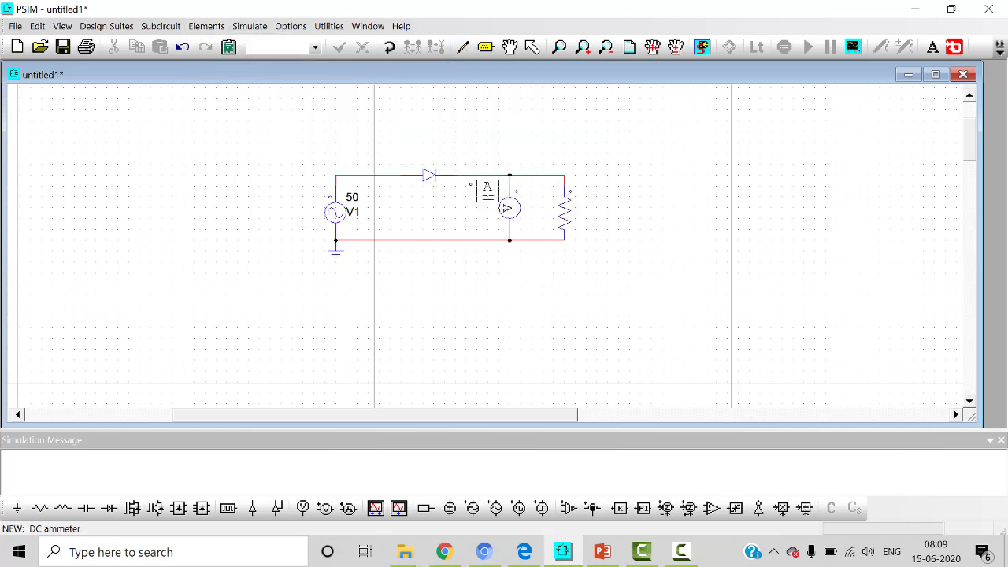
left_click(476, 177)
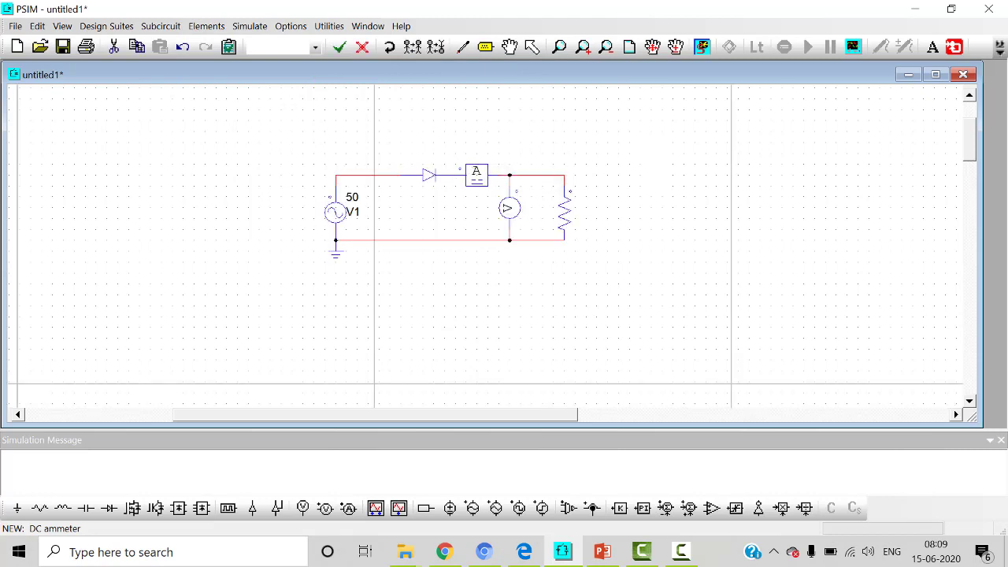
key("Escape")
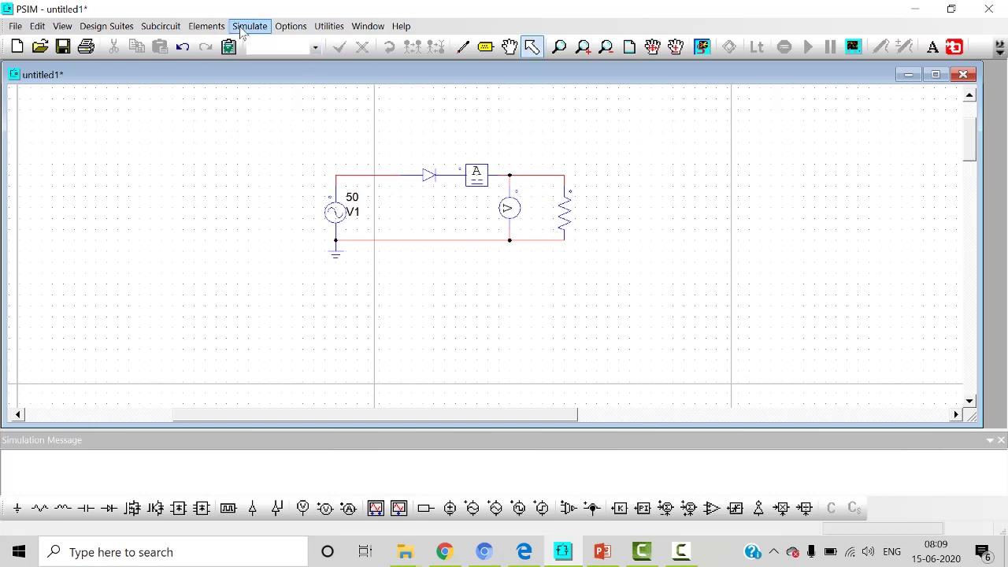
Step: Place a node-to-ground voltage probe on the upper terminal of the sinusoidal source
left_click(206, 26)
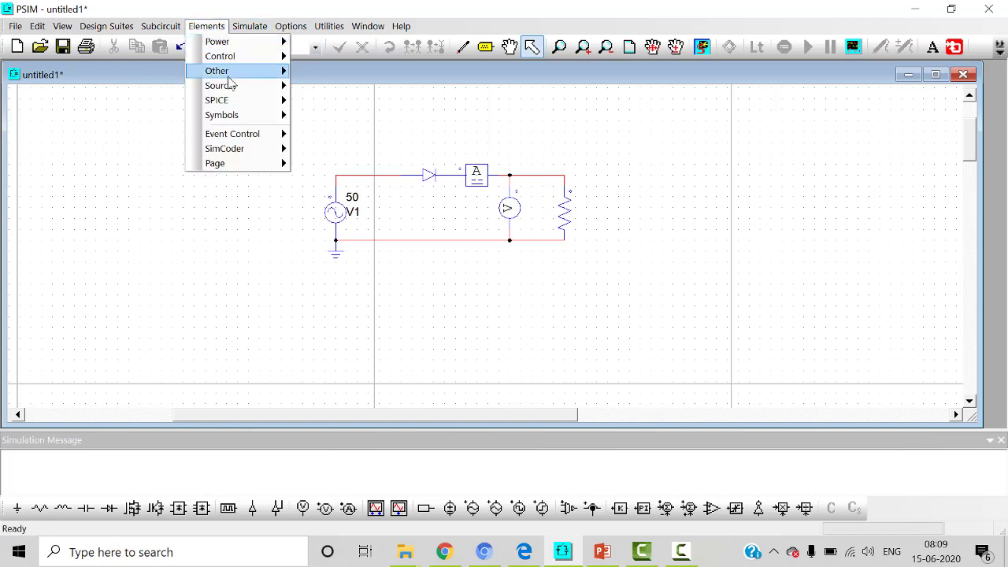
mouse_move(344, 105)
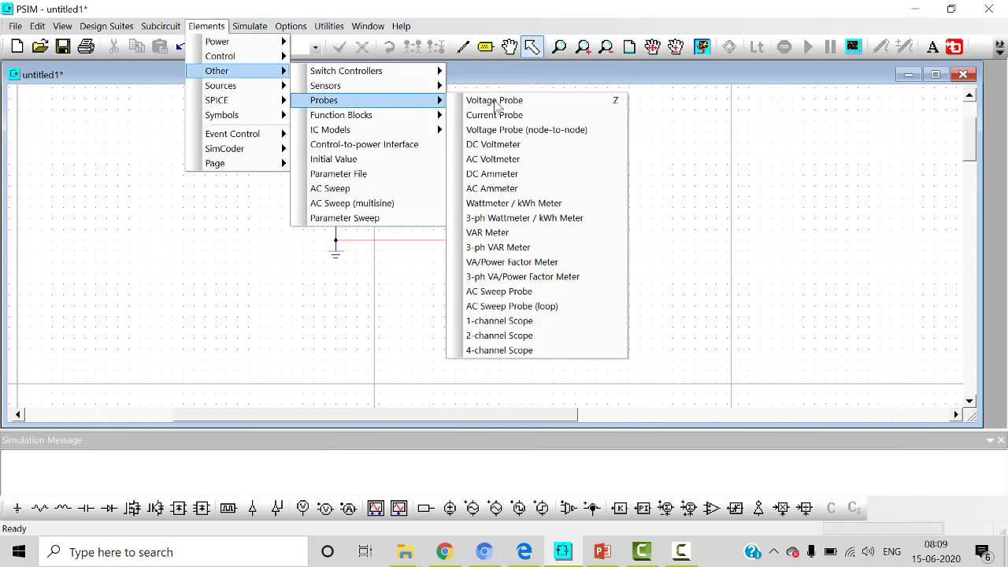
left_click(516, 100)
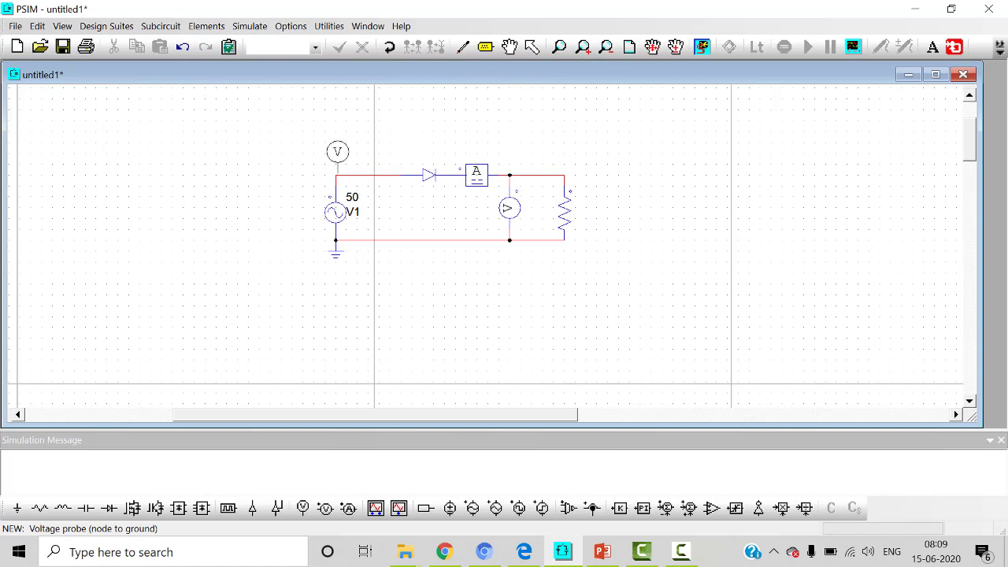
left_click(335, 153)
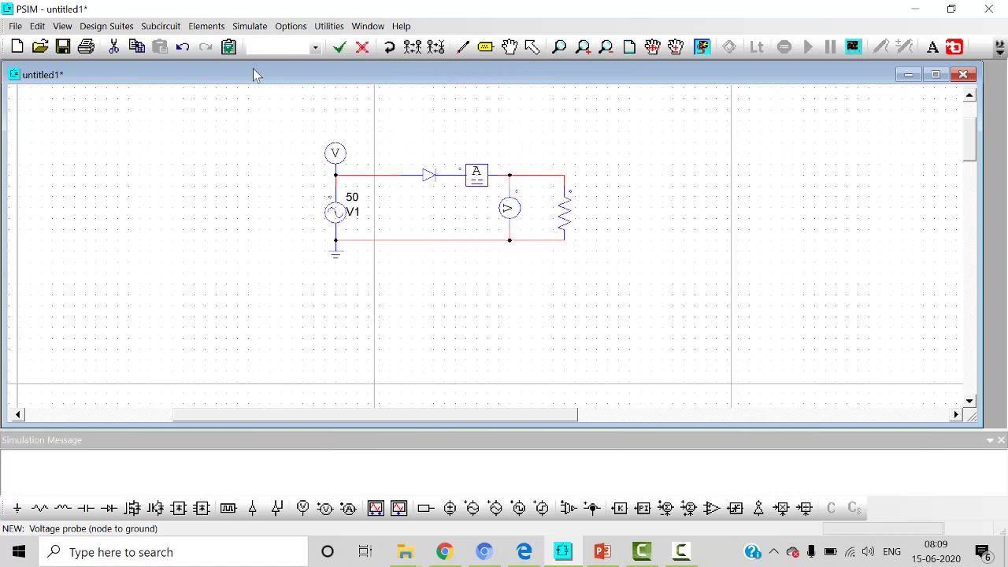
key("Escape")
Step: Insert a current probe in series on the upper line between the sinusoidal source and the diode
left_click(206, 26)
mouse_move(242, 72)
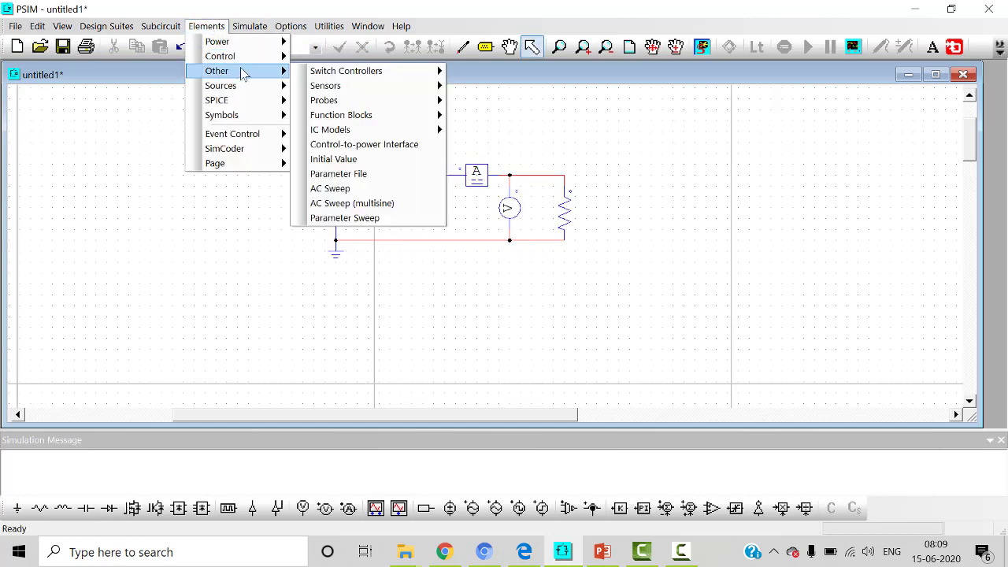
mouse_move(358, 108)
left_click(492, 115)
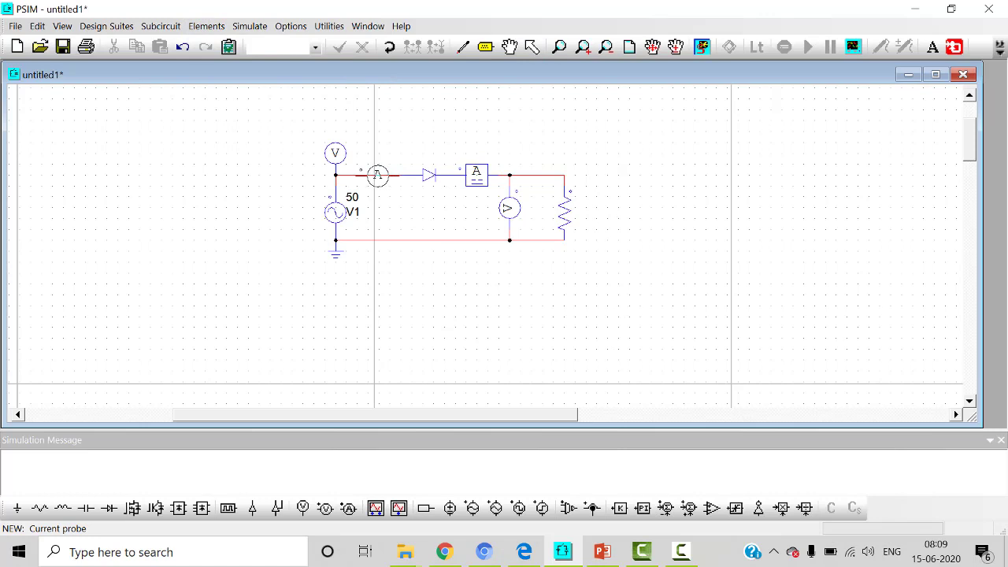
left_click(377, 175)
key("Escape")
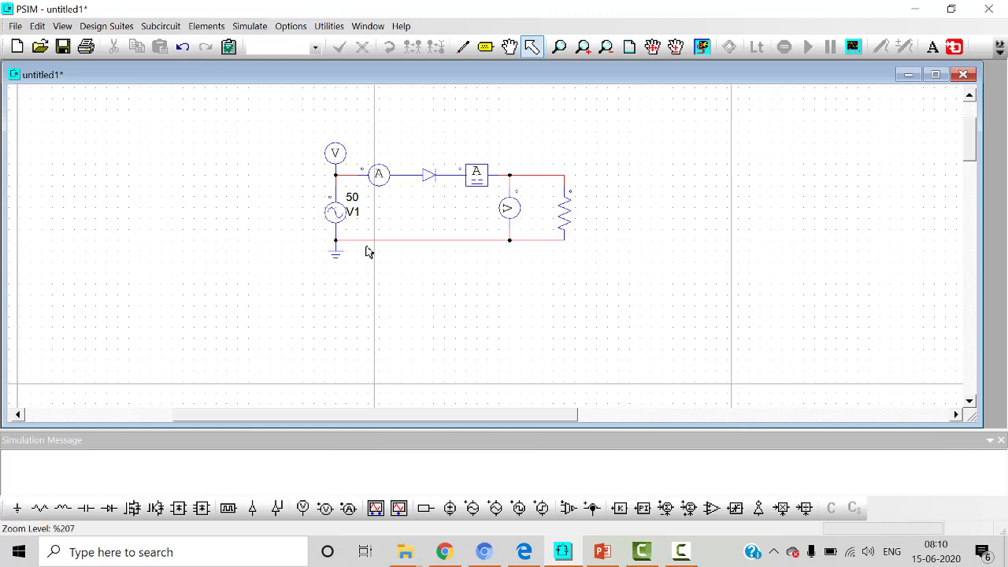
Step: Set the load resistor's resistance to 40 and display its name on the schematic
double_click(564, 213)
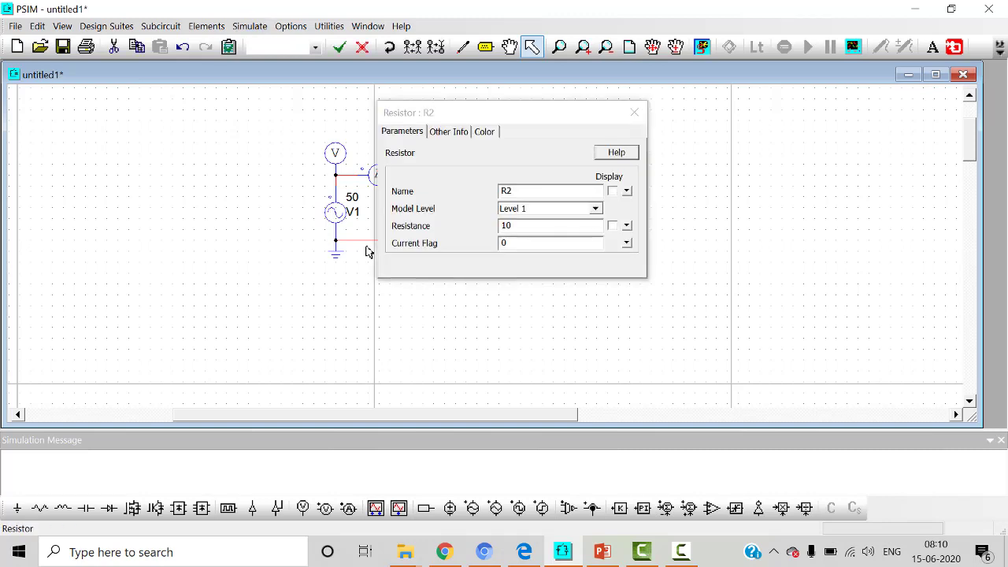
double_click(506, 226)
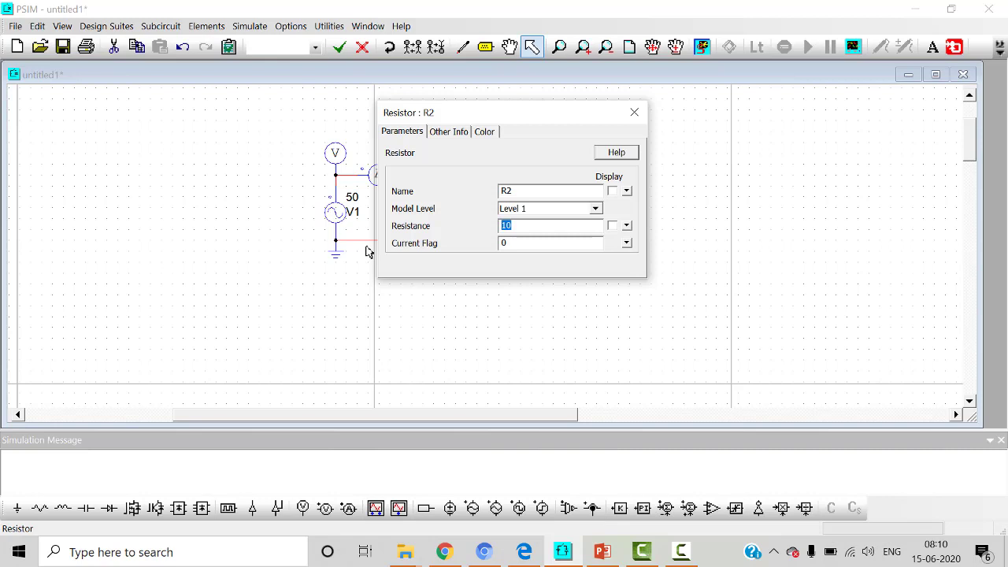
type("40")
left_click(612, 190)
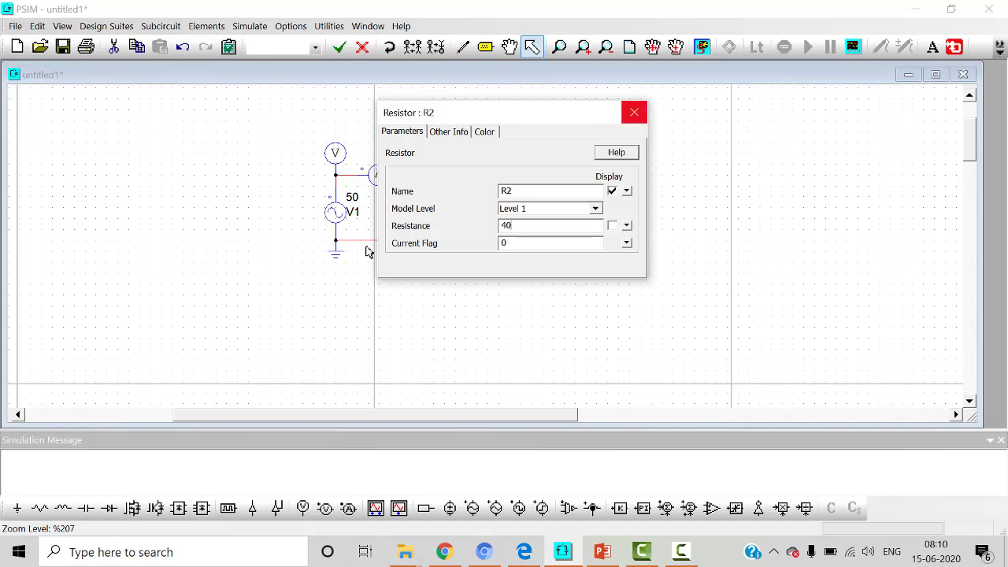
left_click(634, 112)
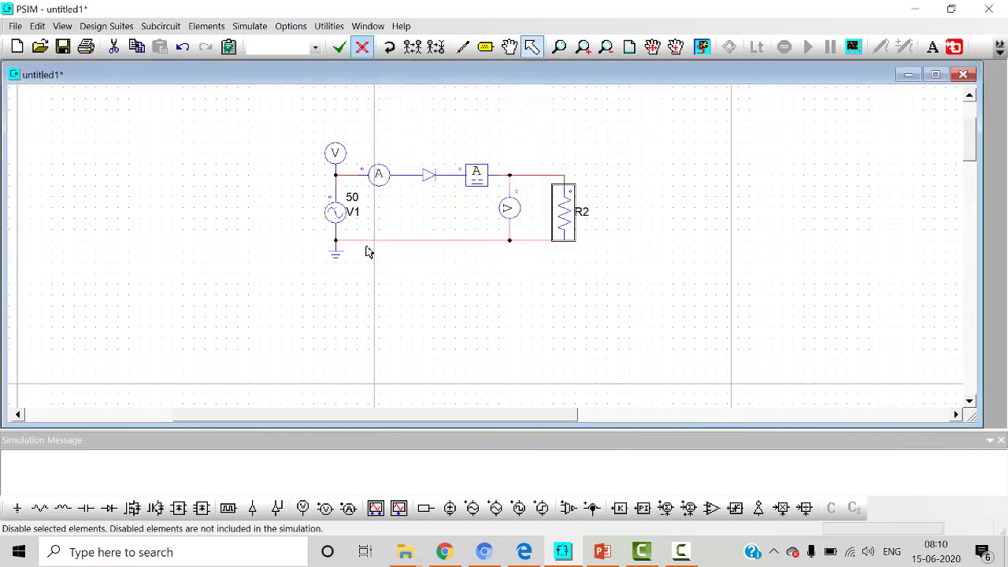
Step: Display the names of the node-to-node voltage probe and the source's node-to-ground voltage probe on the schematic
left_click(509, 208)
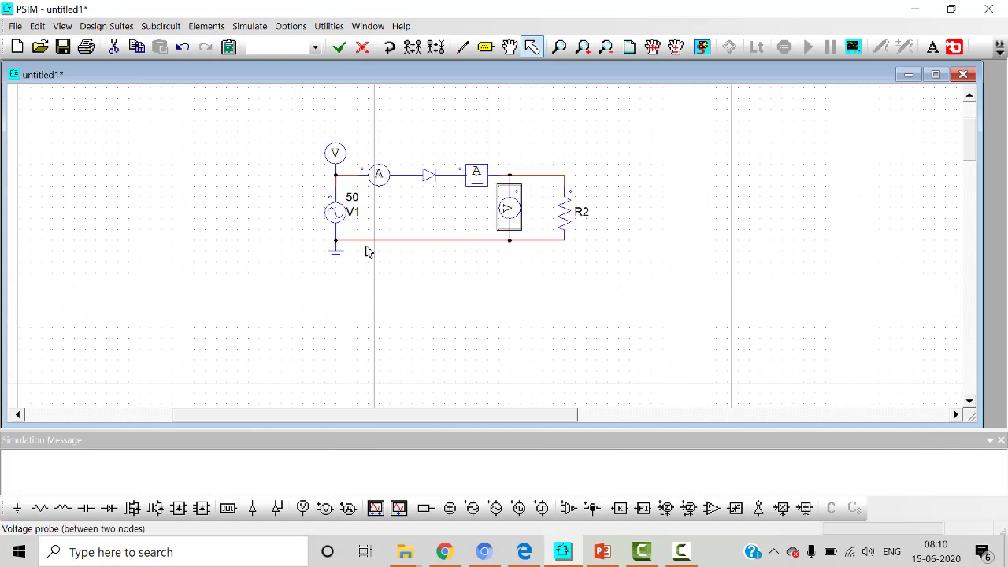
double_click(510, 207)
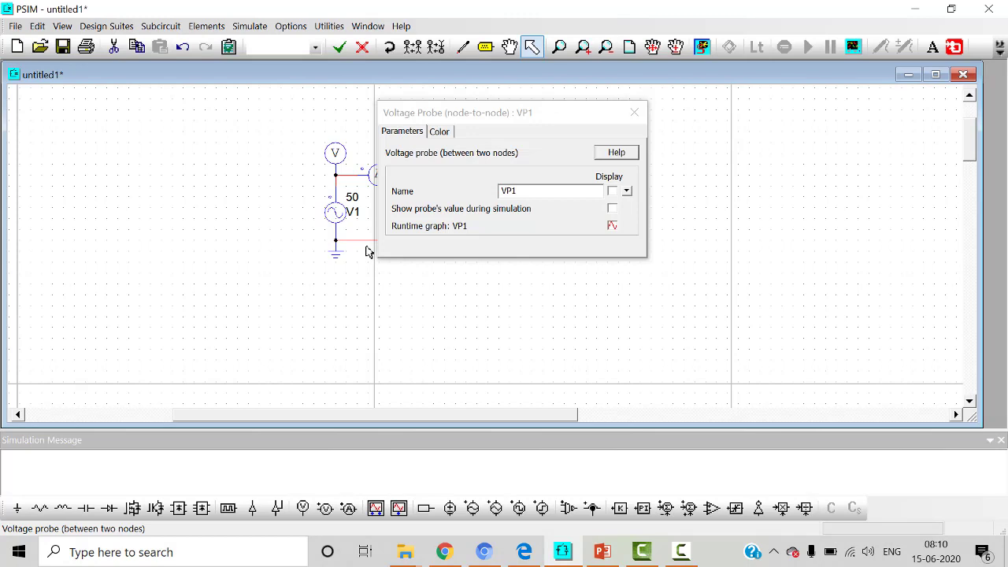
left_click(634, 113)
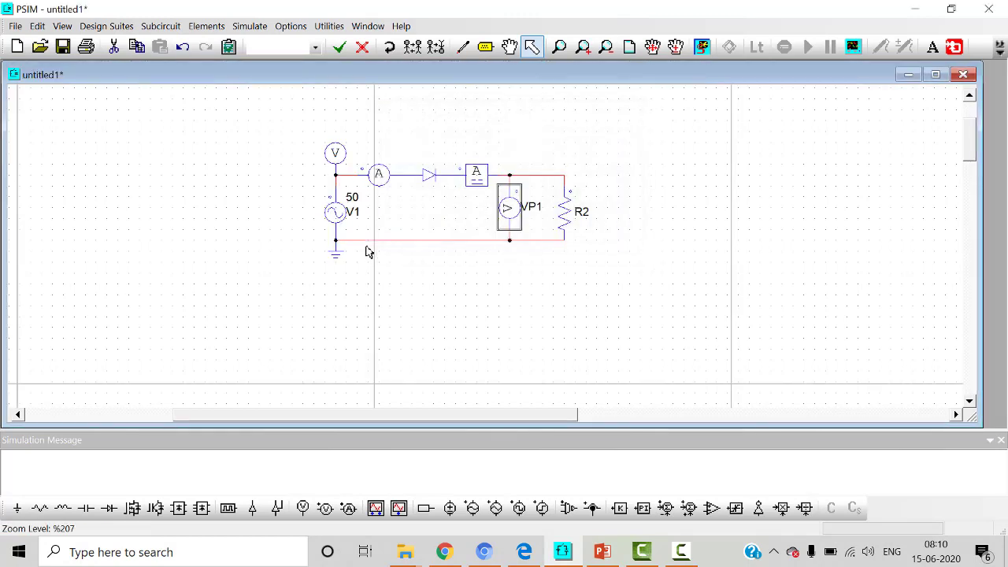
double_click(335, 153)
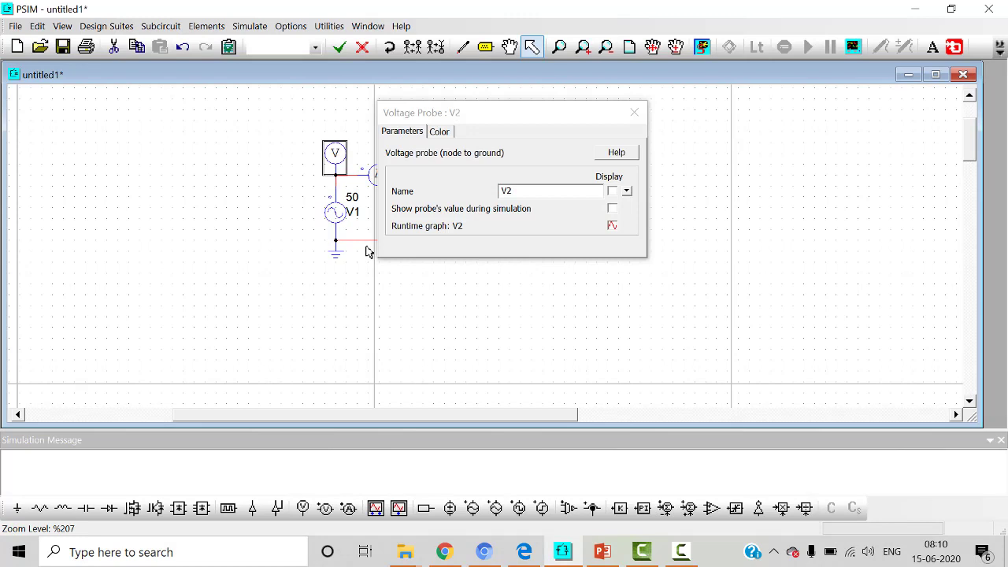
left_click(612, 191)
left_click(634, 113)
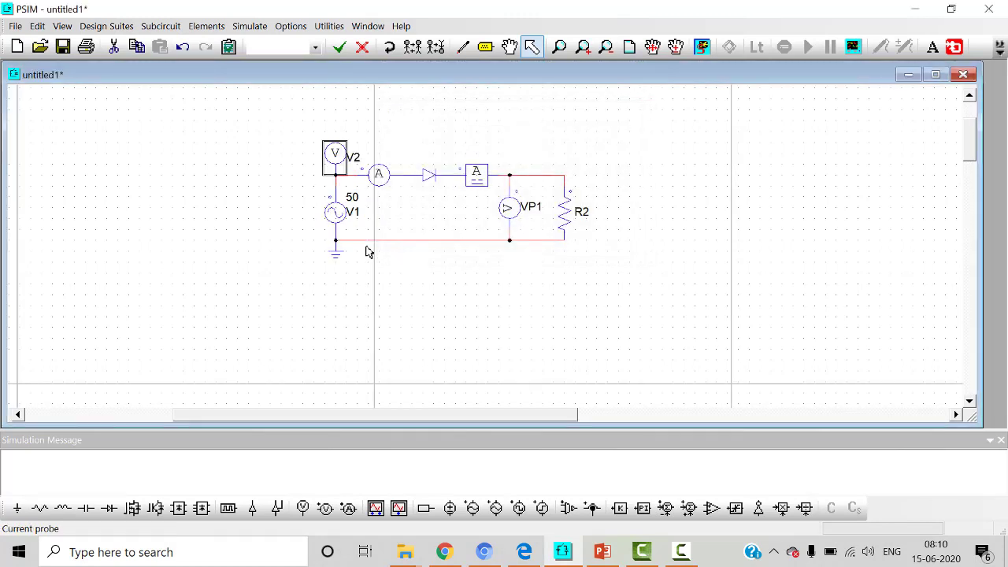
Step: Check the parameters of the current probe between the source and the diode
left_click(379, 174)
double_click(379, 174)
left_click(635, 112)
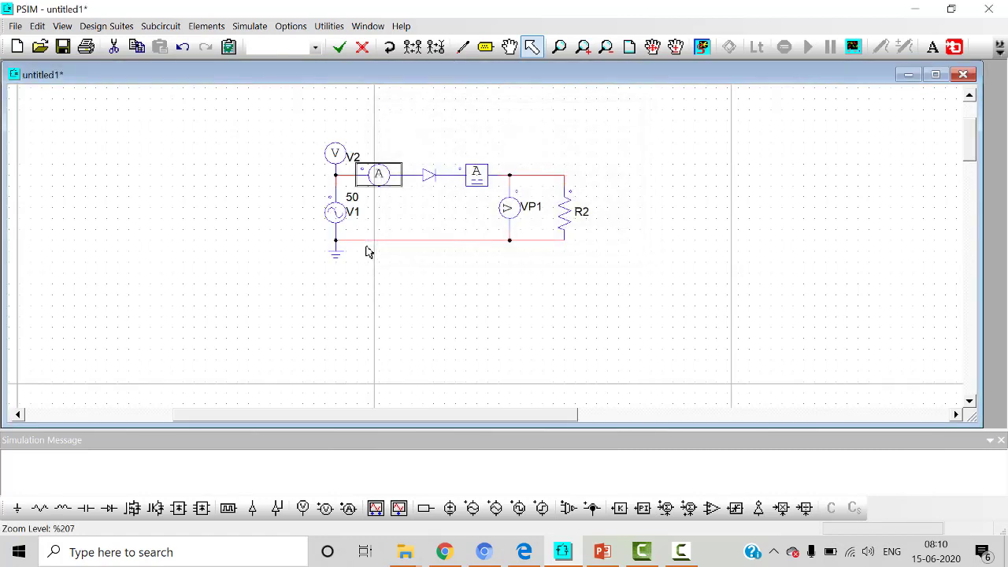
Step: Check the DC ammeter's parameters and delete the ammeter from the upper line
double_click(475, 173)
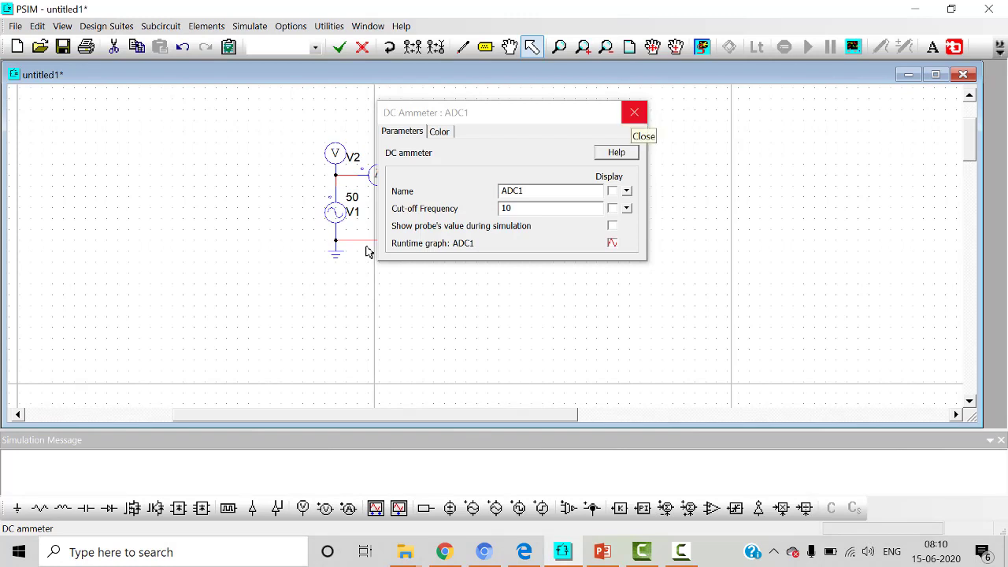
left_click(635, 112)
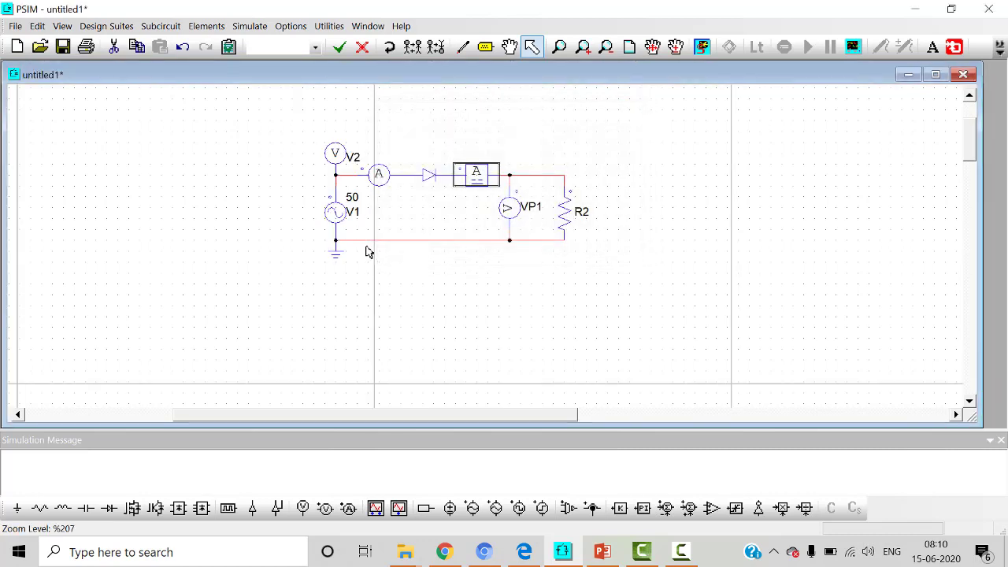
key("Delete")
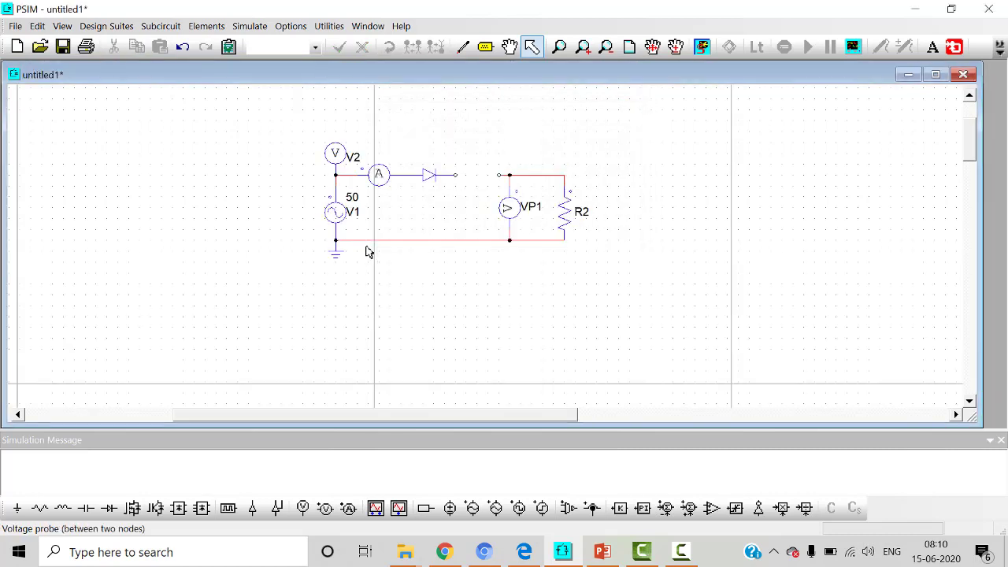
Step: Insert a current probe in the upper line between the diode and the node-to-node voltage probe
key("Down")
key("Down")
key("Down")
key("Down")
key("Up")
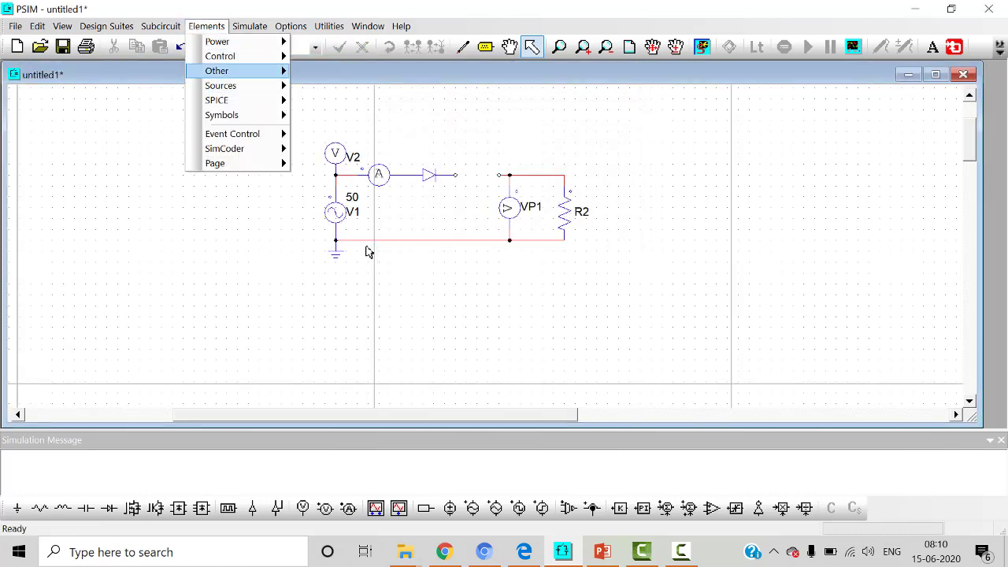
key("Right")
key("Down")
key("Down")
key("Right")
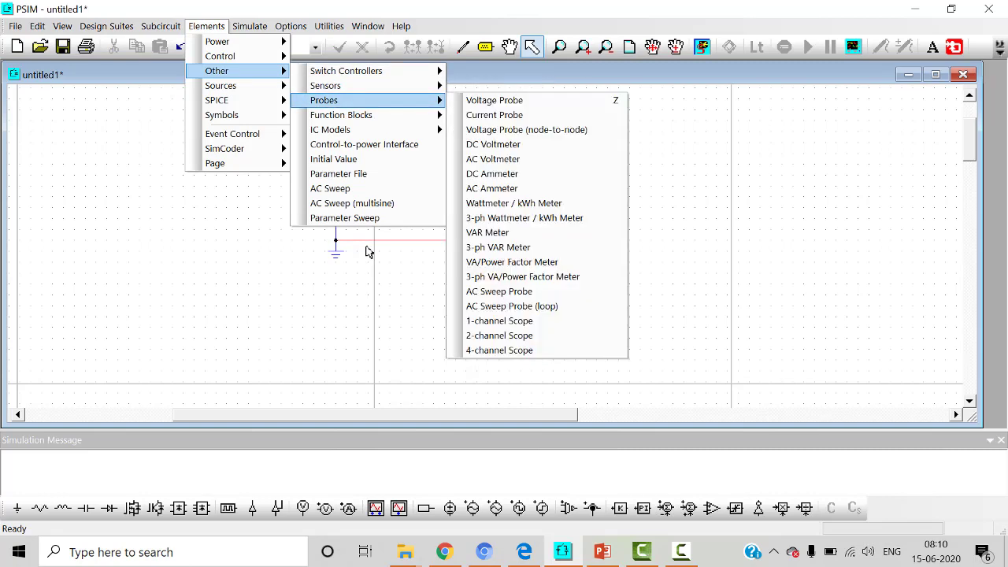
key("Down")
key("Return")
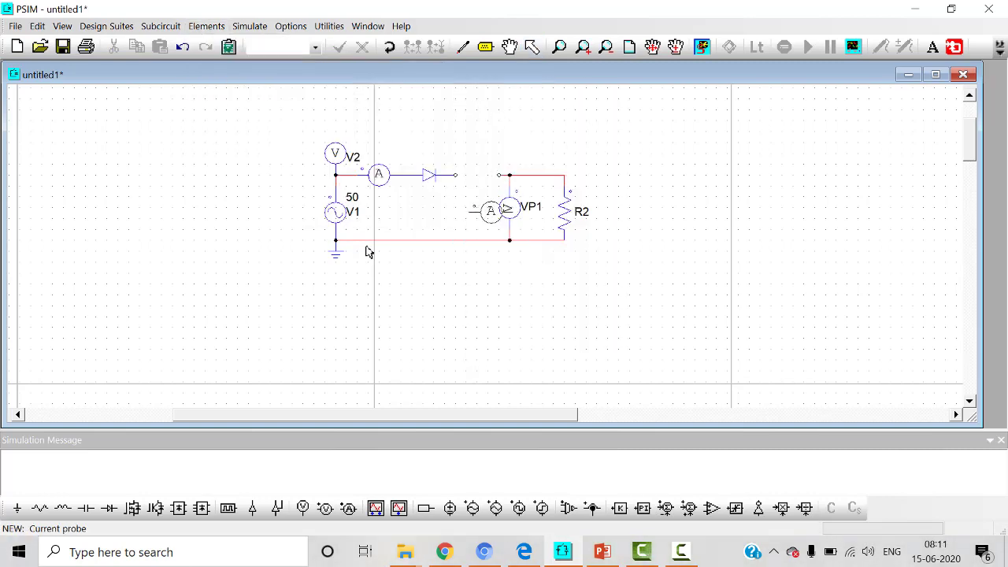
key("Escape")
key("space")
left_click(477, 175)
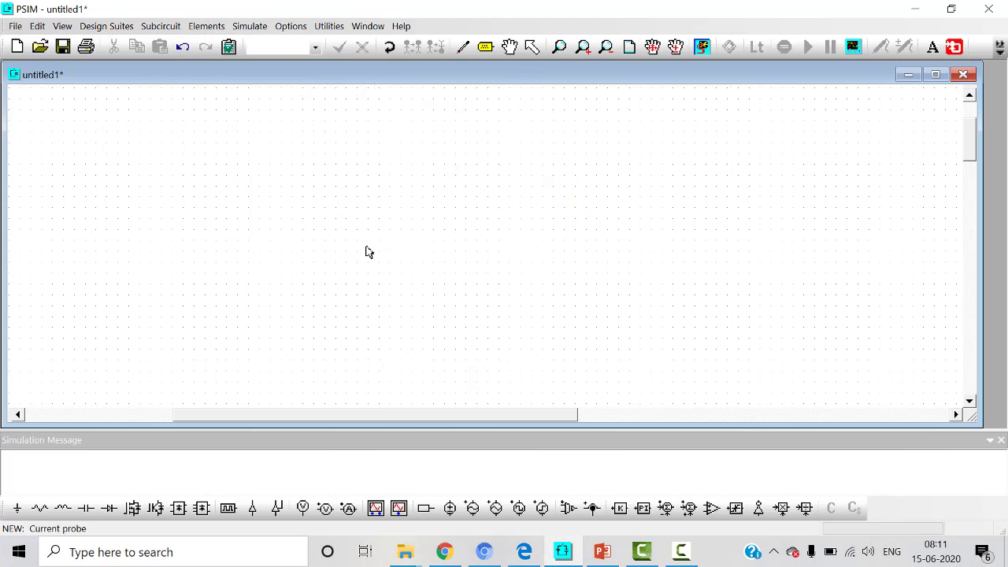
key("Escape")
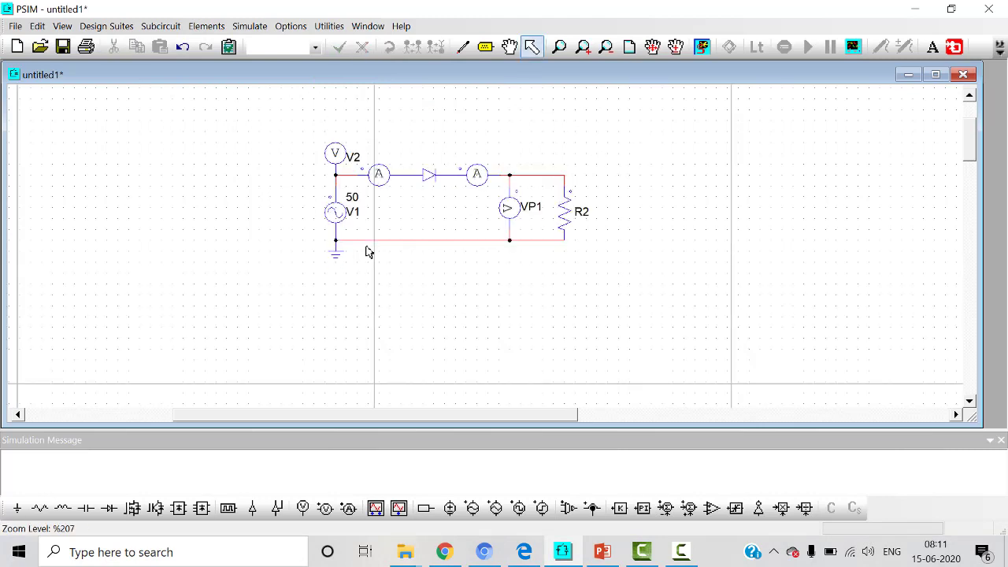
Step: Add a simulation control element to the left of the source and set its total time to 0.1
key("alt+s")
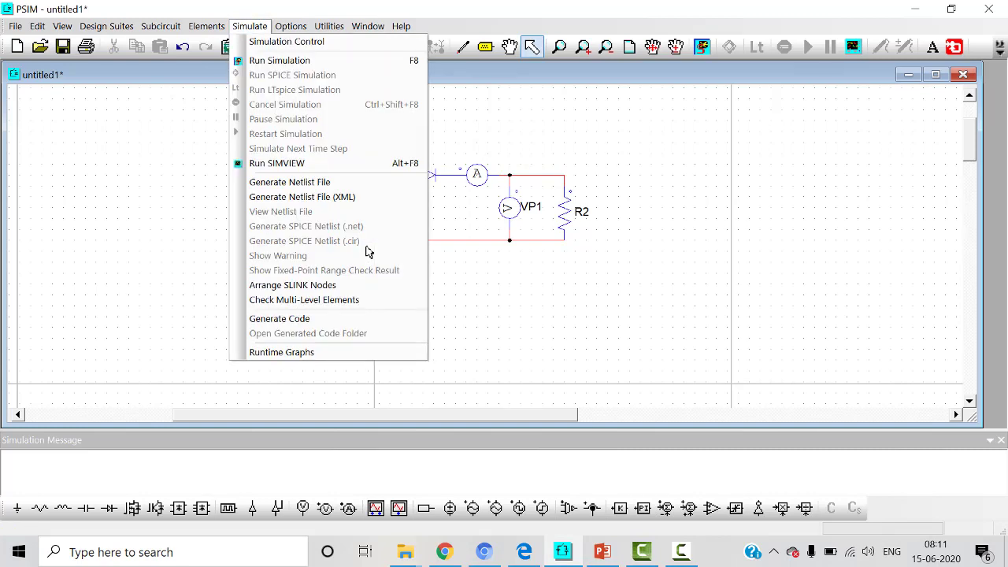
key("Down")
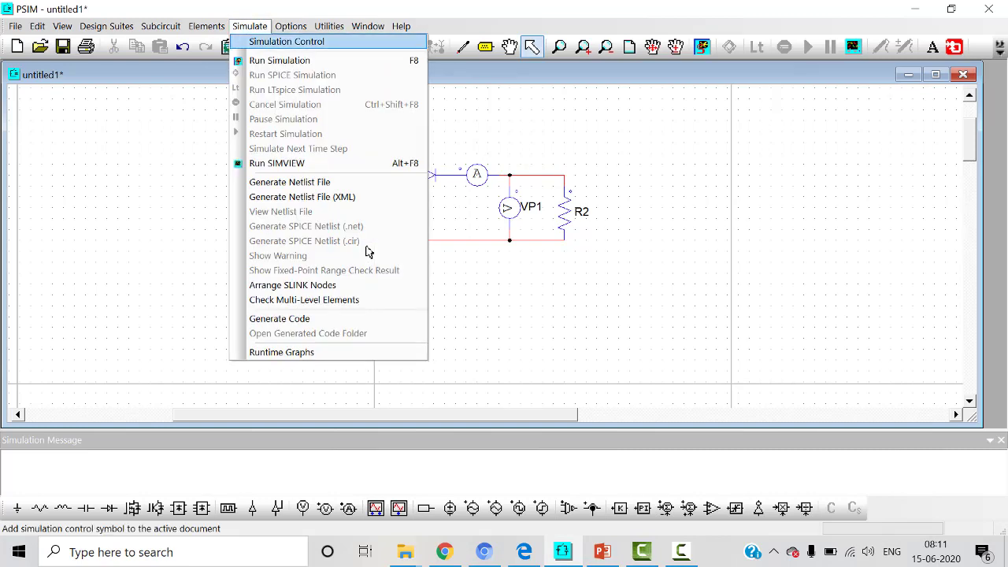
key("Return")
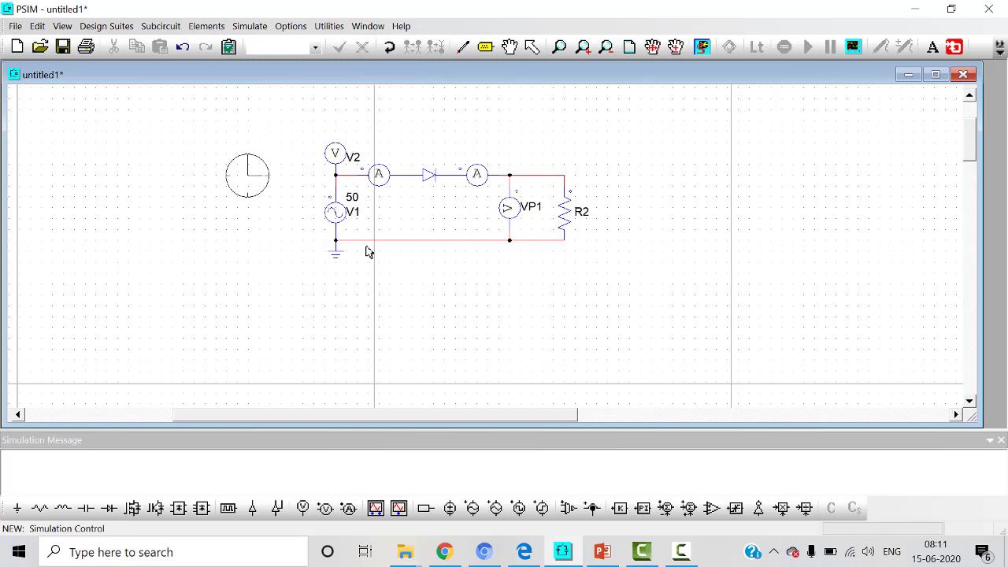
left_click(246, 168)
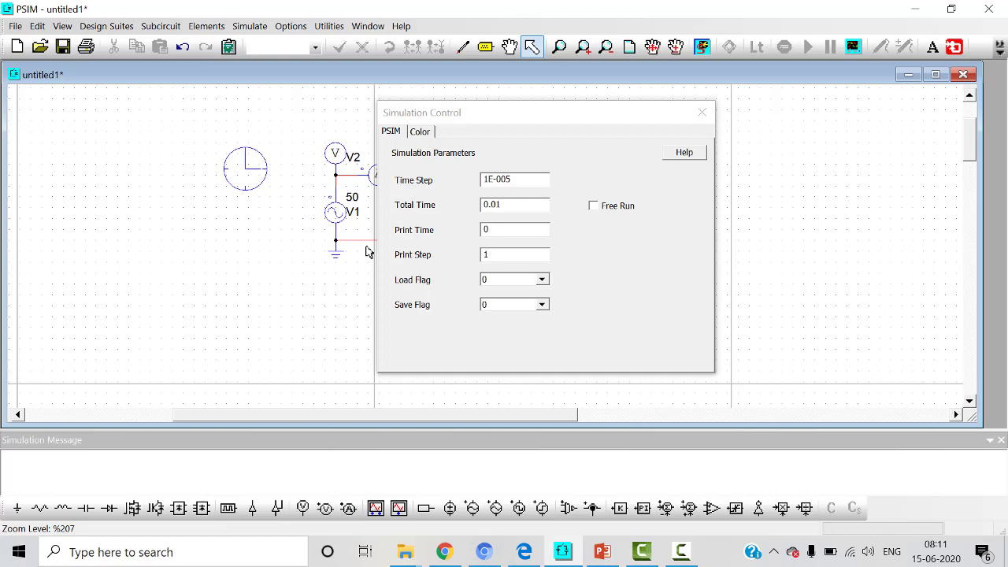
key("BackSpace")
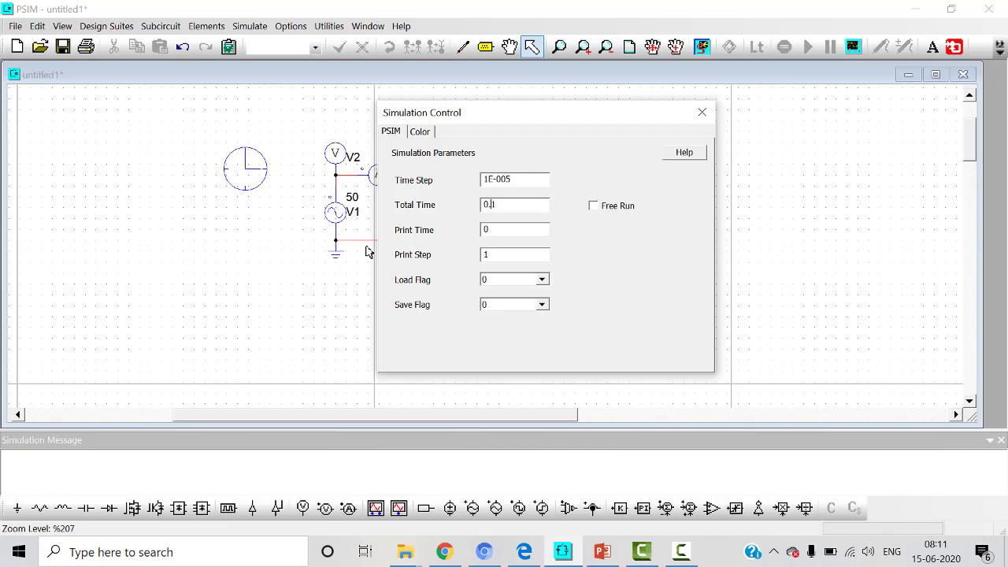
Step: Set the simulation's total time to 1 and run the simulation, accepting the data-point notice in Simview
key("ctrl+a")
type("1")
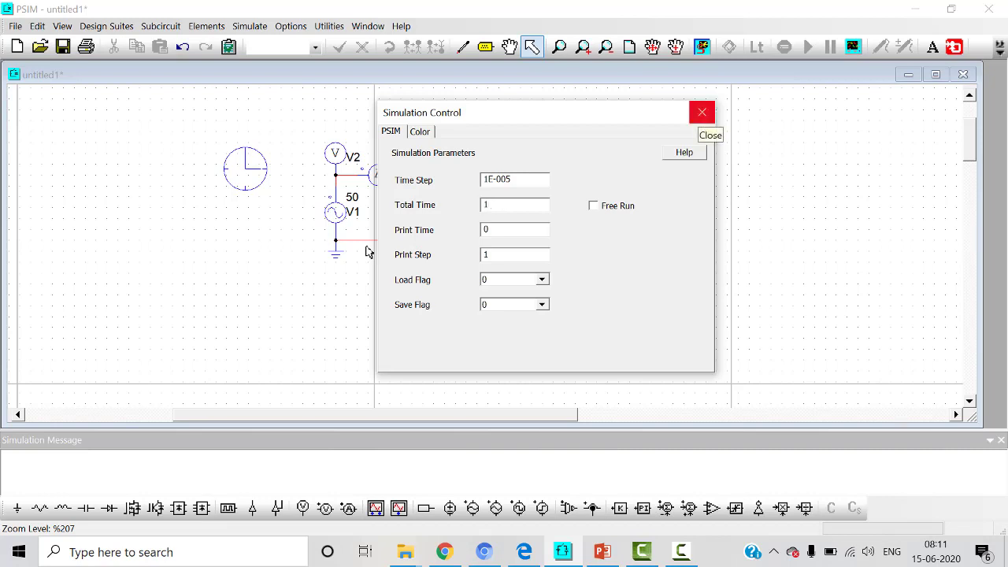
left_click(702, 113)
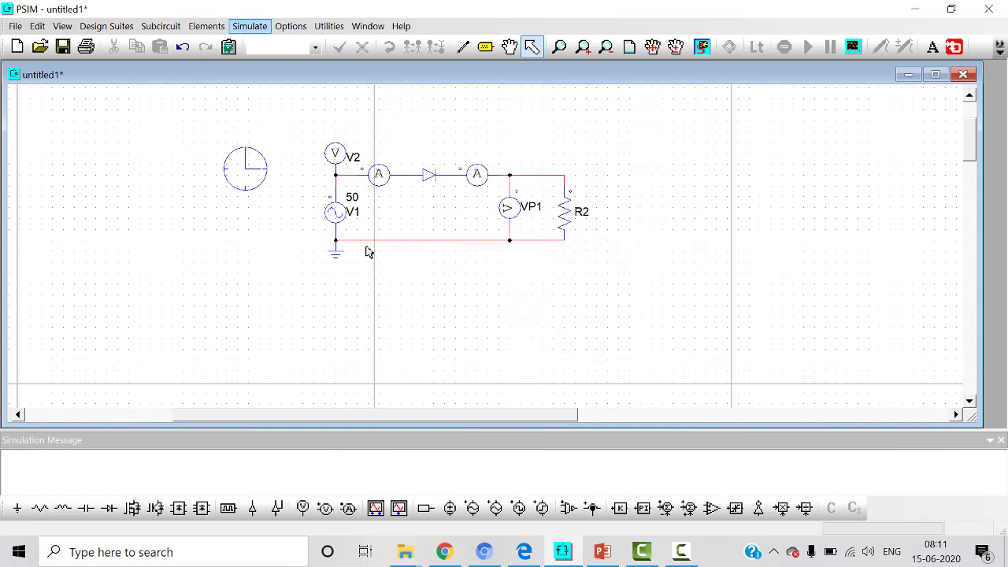
left_click(250, 27)
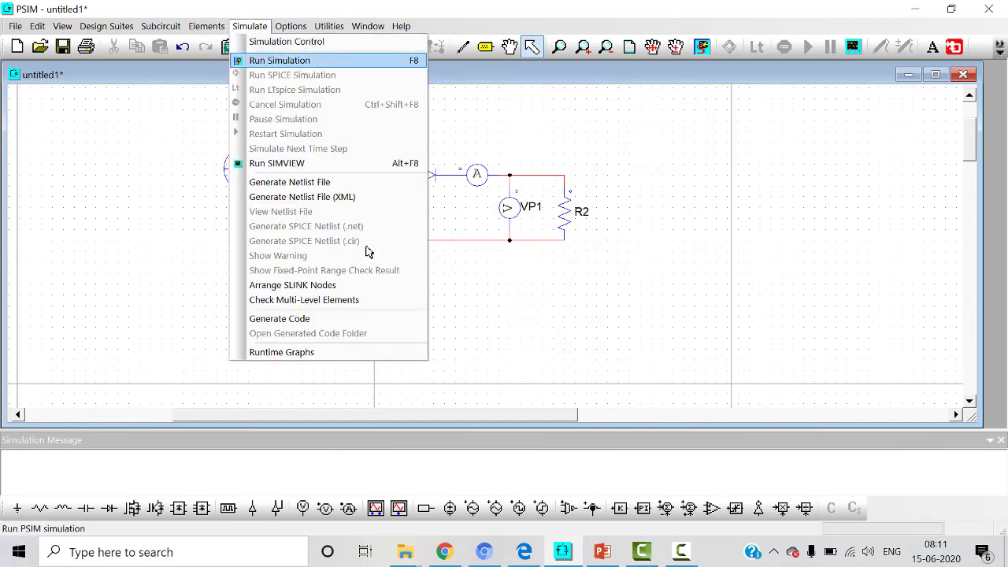
key("Return")
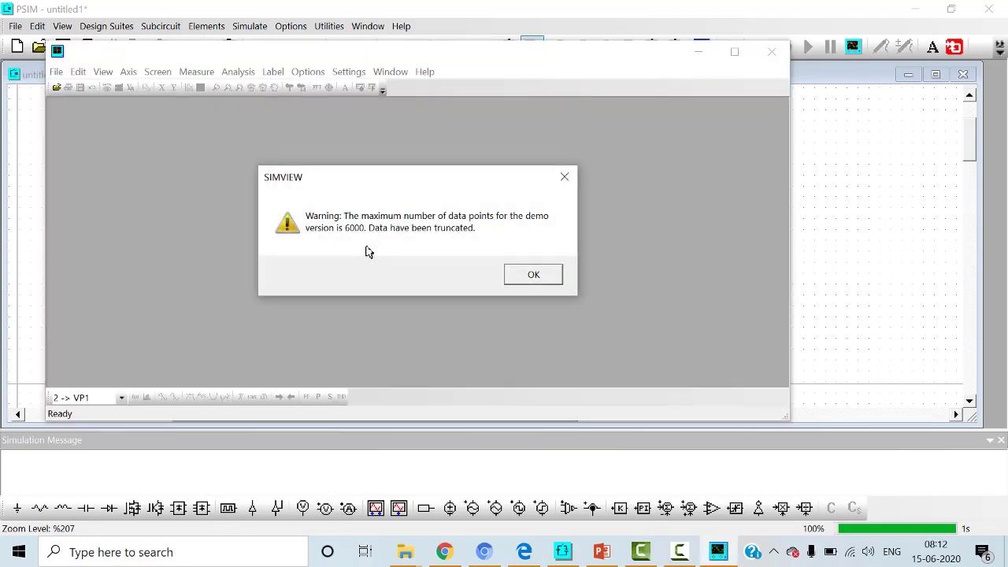
key("Return")
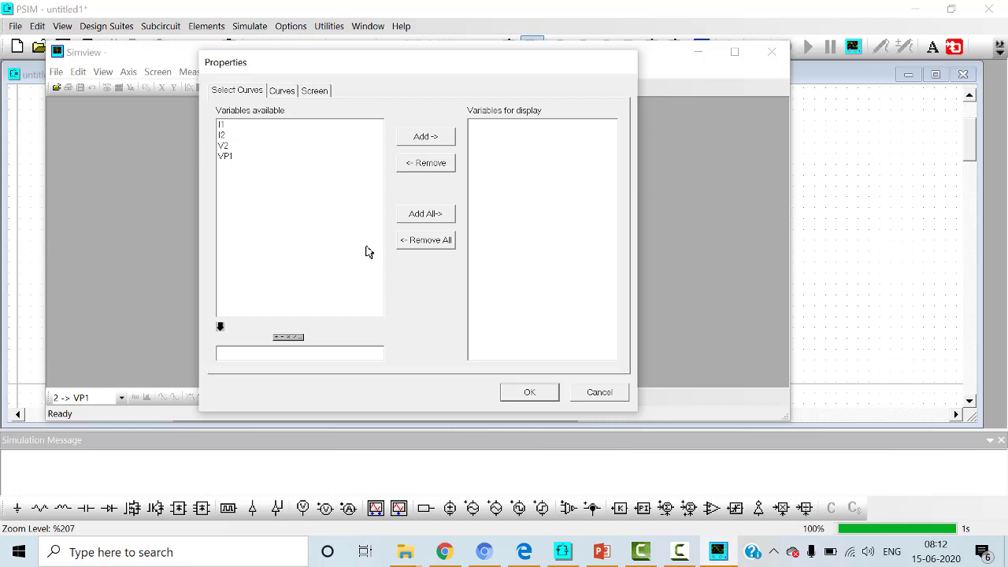
Step: Plot the variables I1 and V2 together on the first graph
key("Down")
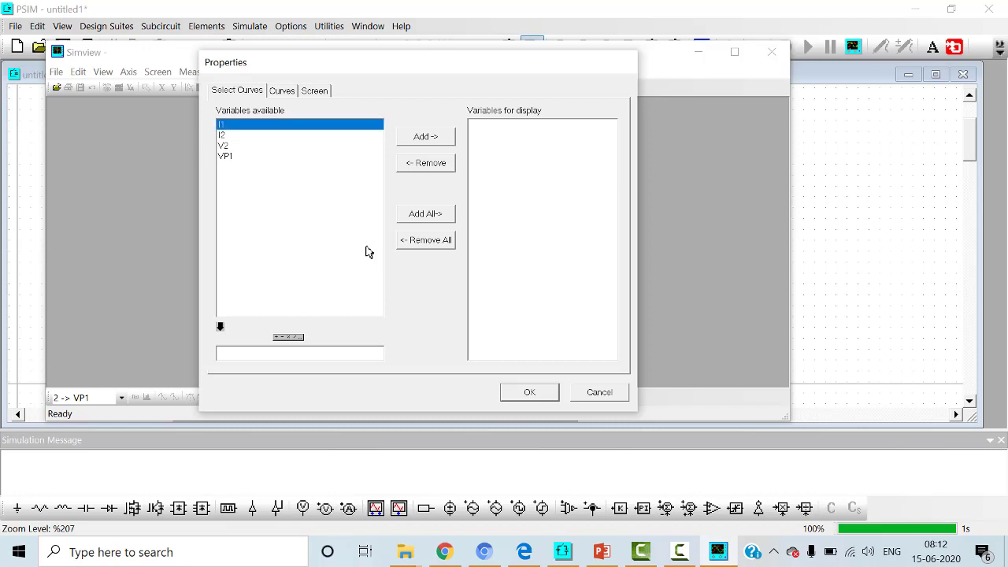
key("space")
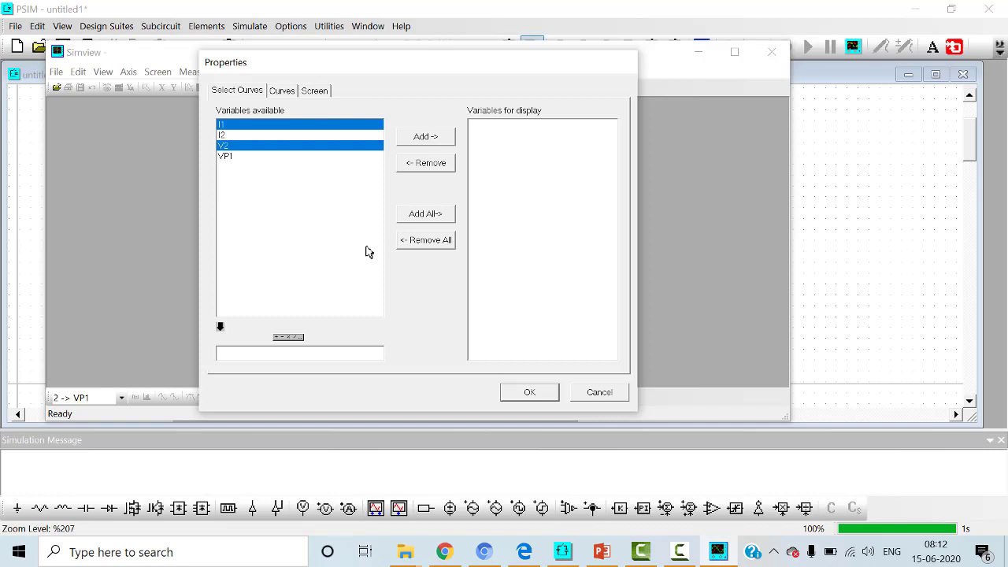
key("Tab")
key("space")
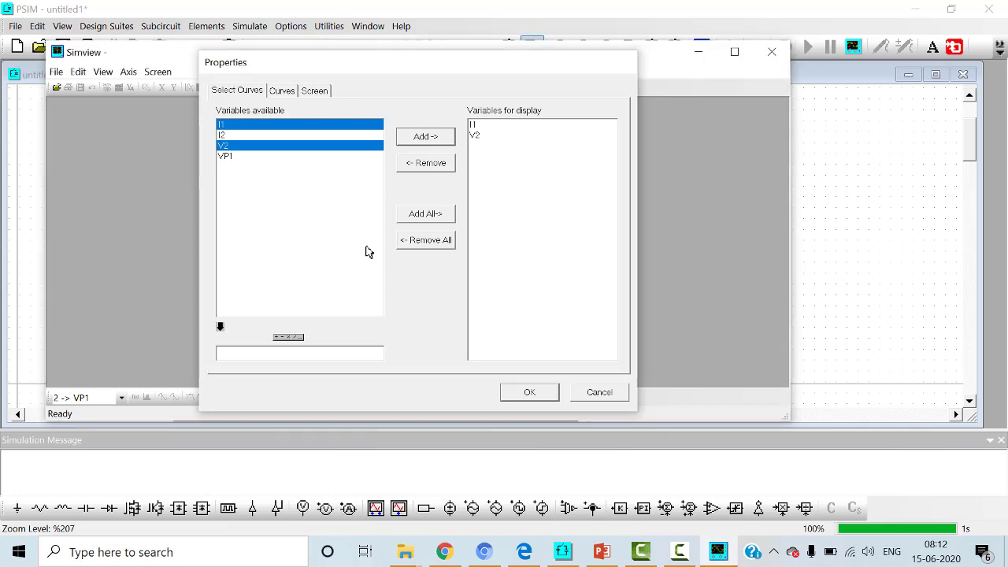
key("Return")
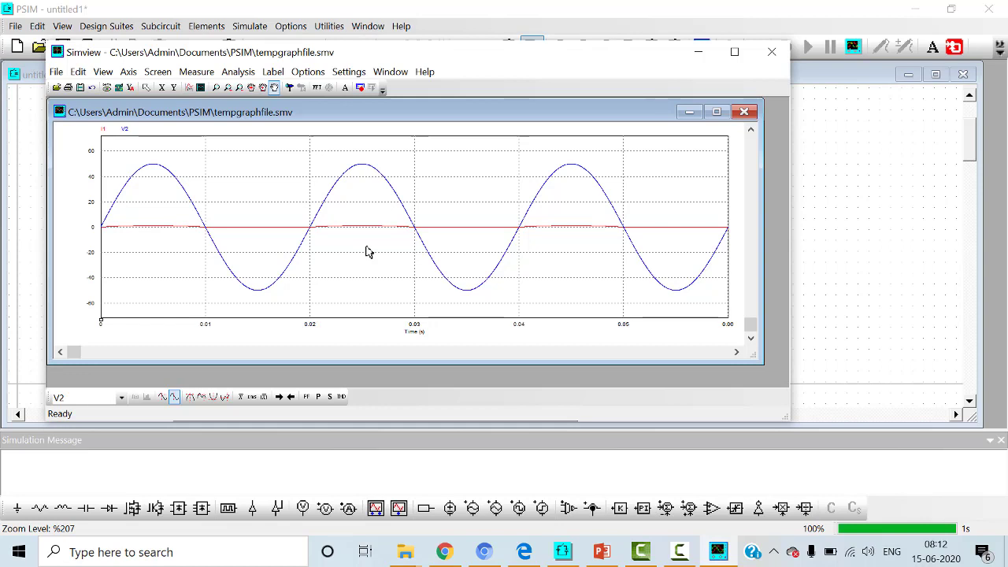
double_click(368, 251)
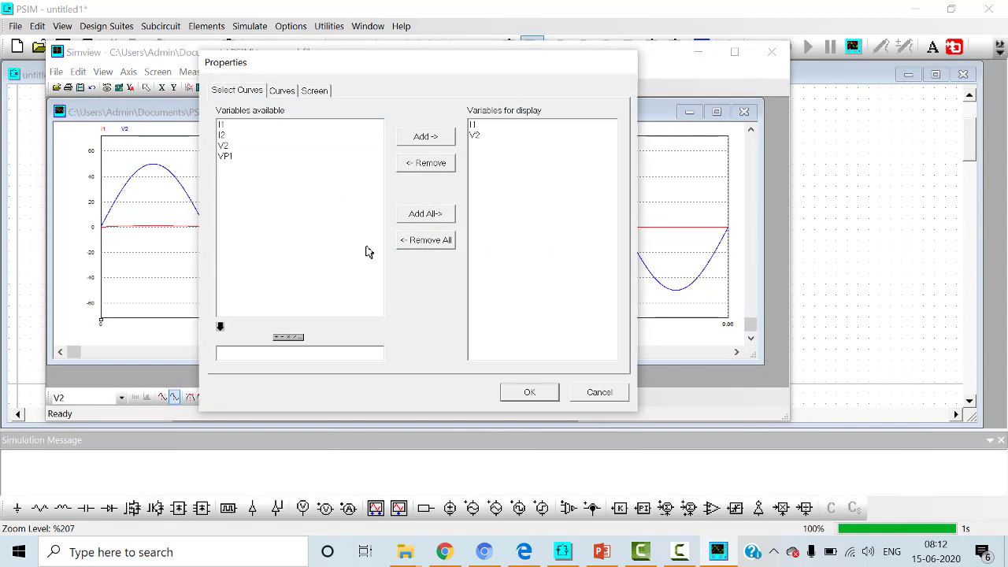
key("Return")
left_click(368, 252)
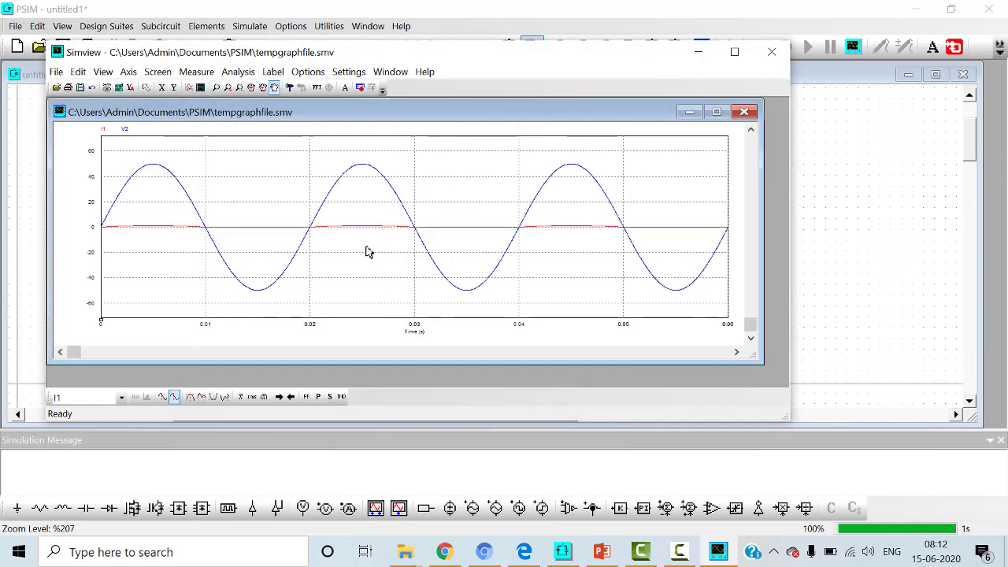
Step: Add the scaled expression I1*10 as an extra curve on the graph showing I1 and V2
double_click(368, 251)
key("Down")
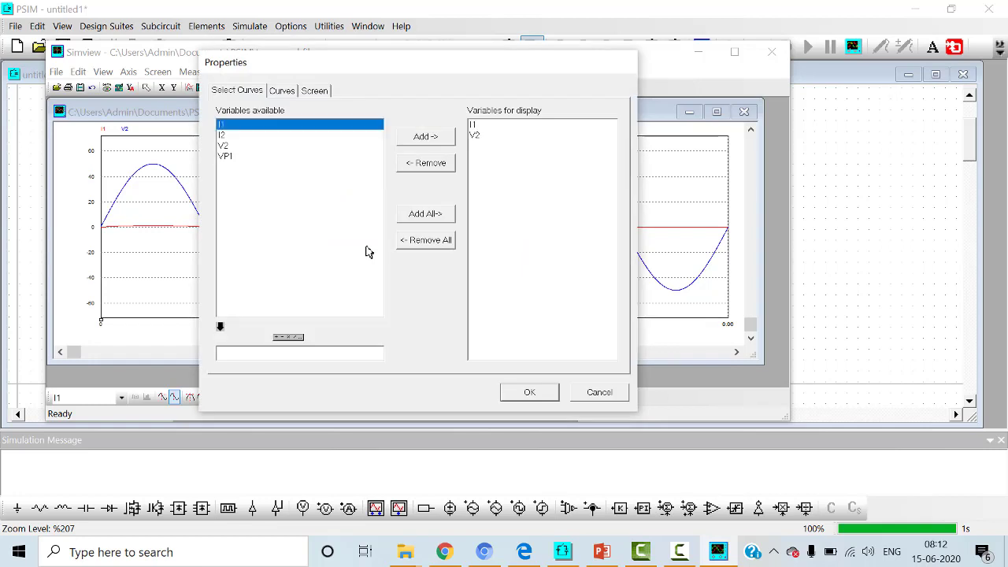
left_click(220, 327)
left_click(288, 338)
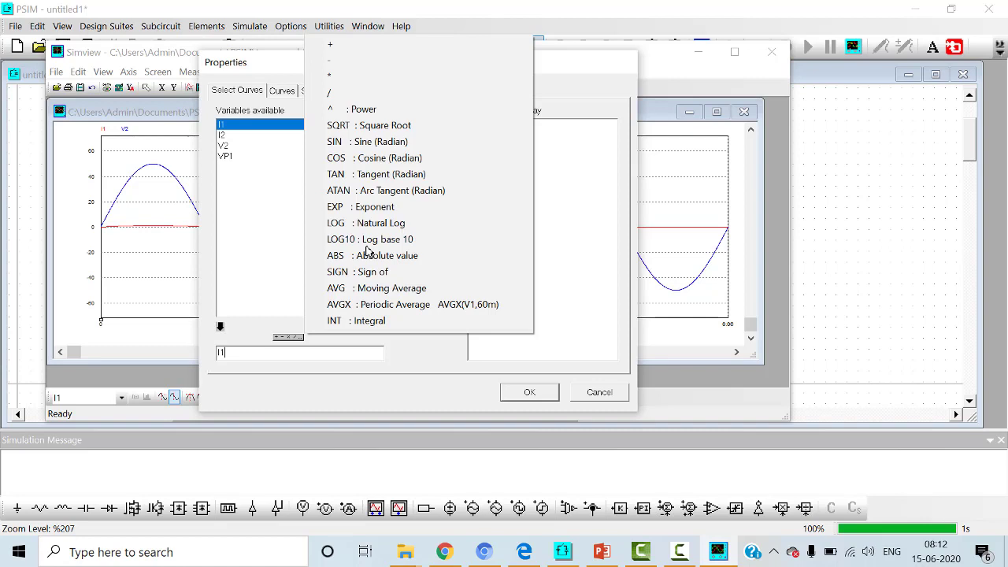
left_click(330, 77)
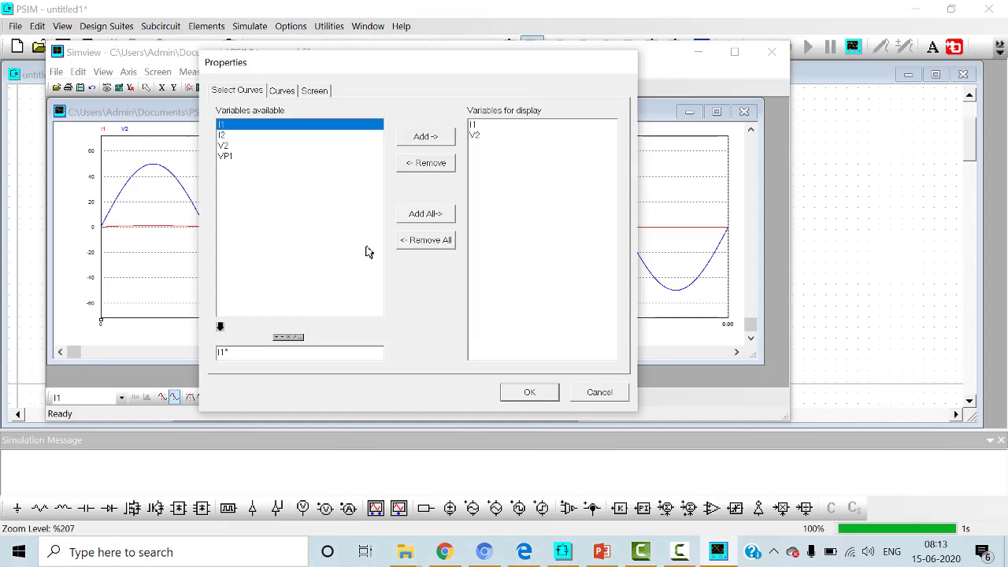
type("10")
key("Return")
key("Return")
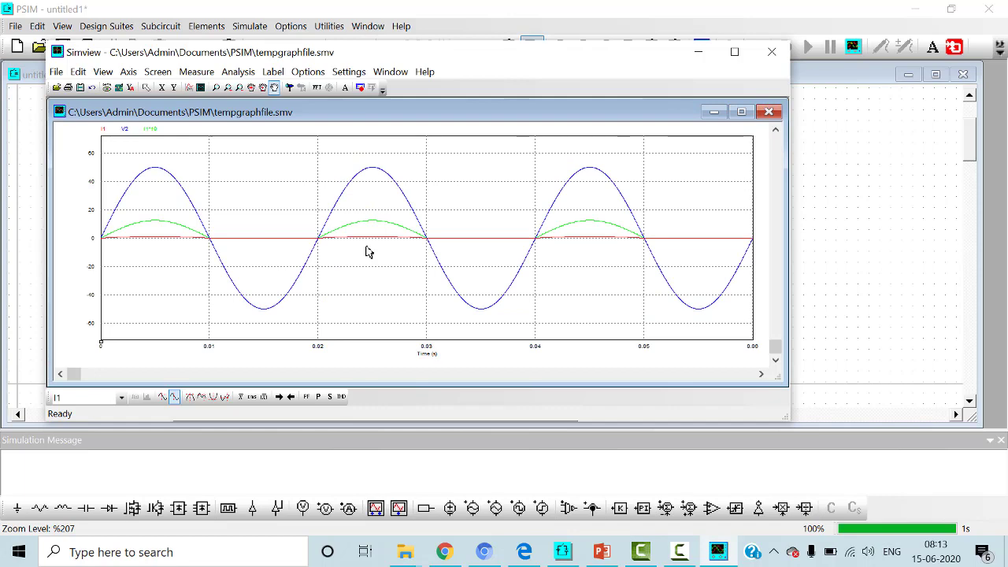
Step: Add a second graph plotting I2 and VP1 in the maximized Simview window and enlarge the graph window
key("super+Up")
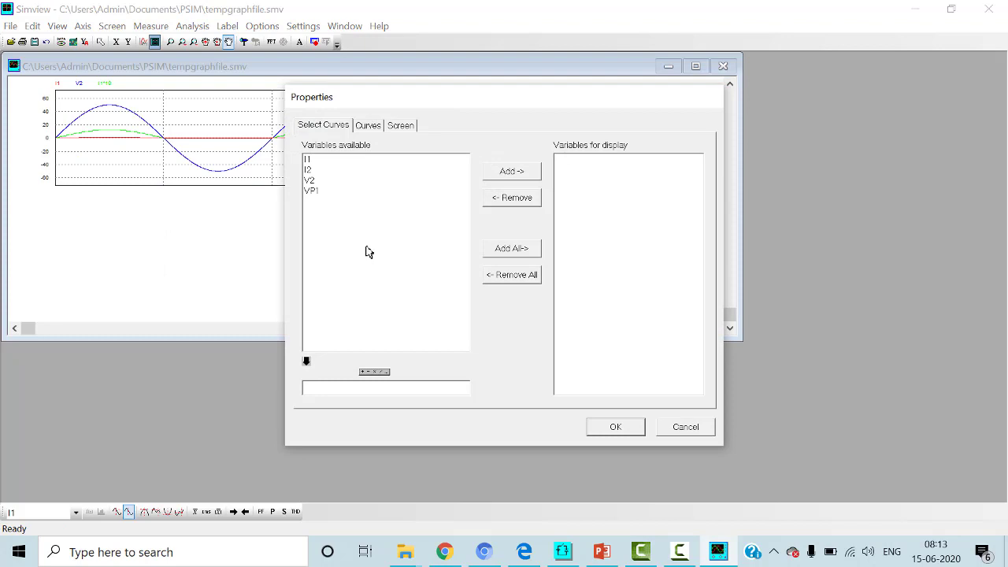
left_click(367, 246)
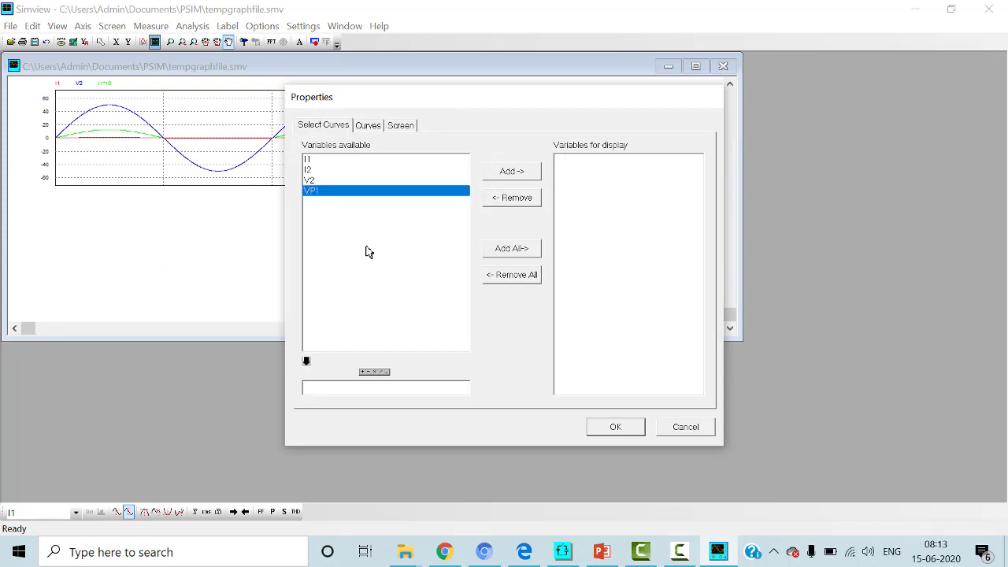
key("space")
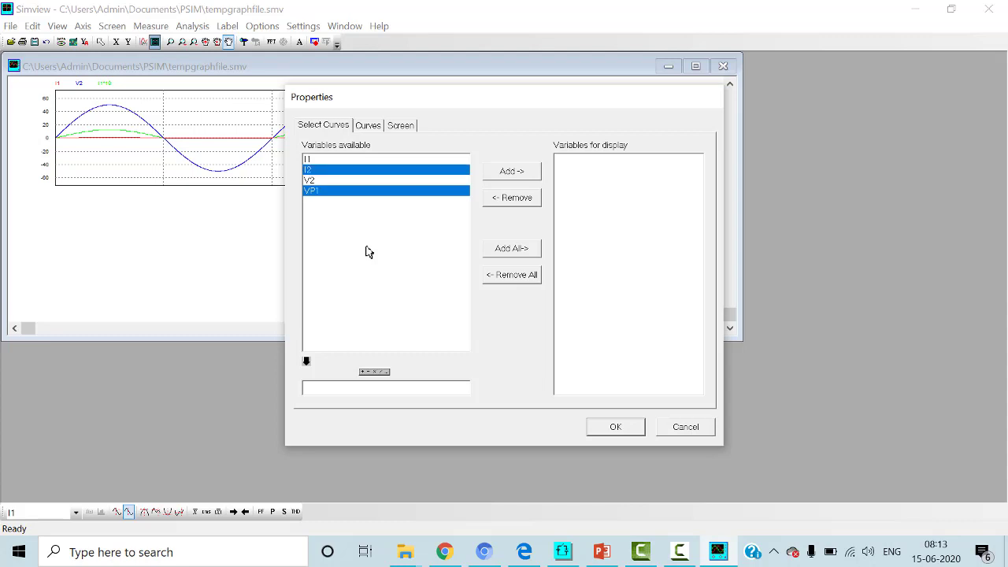
key("Tab")
key("space")
key("Return")
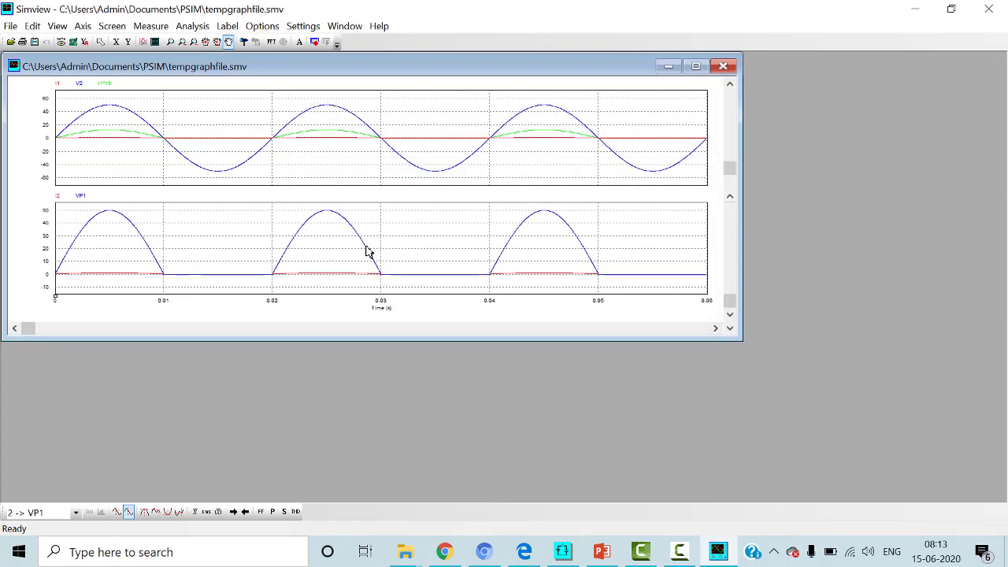
left_click_drag(742, 341, 938, 494)
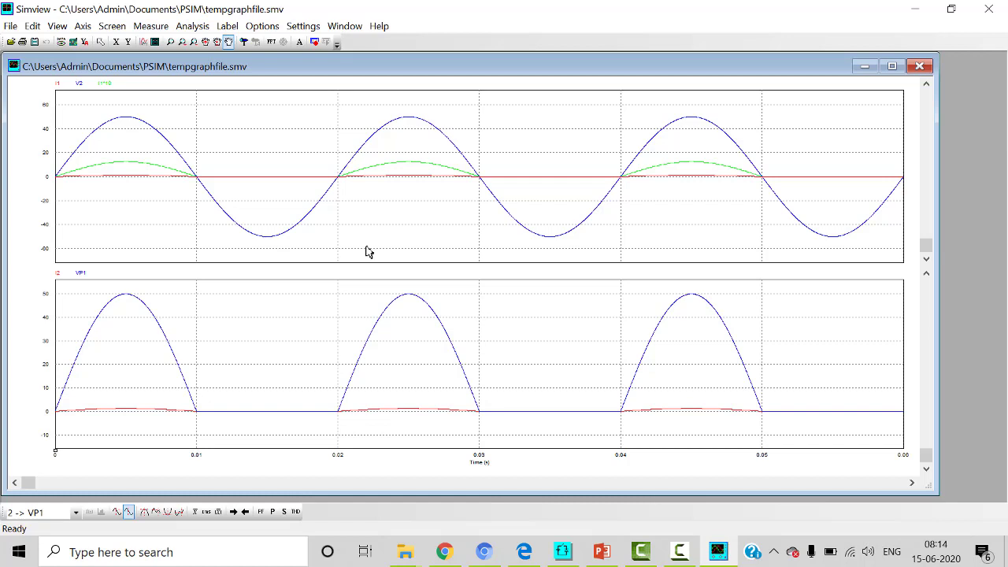
Step: Measure the curves at the global maximum and compute the power factor for I2 and VP1
left_click(150, 26)
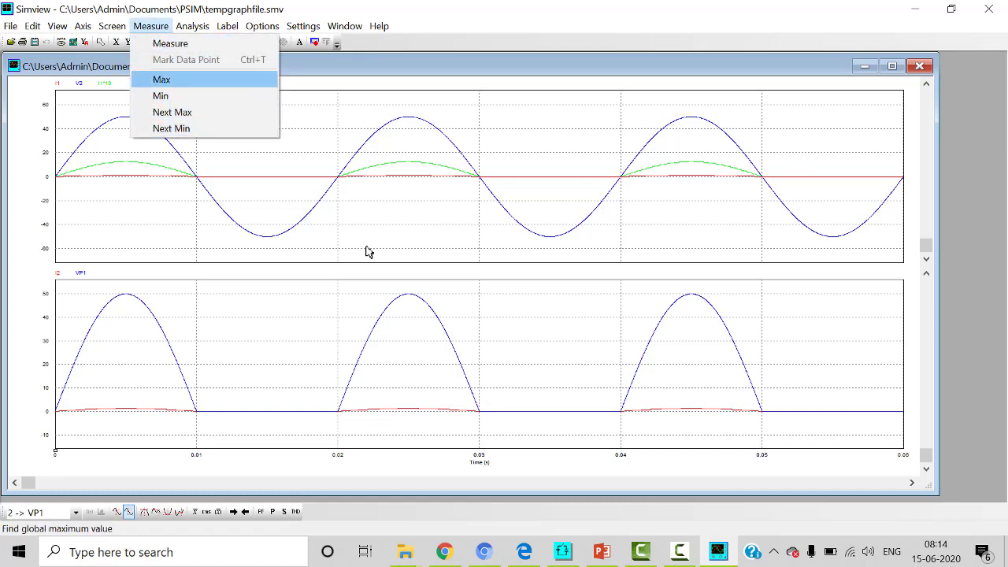
key("Return")
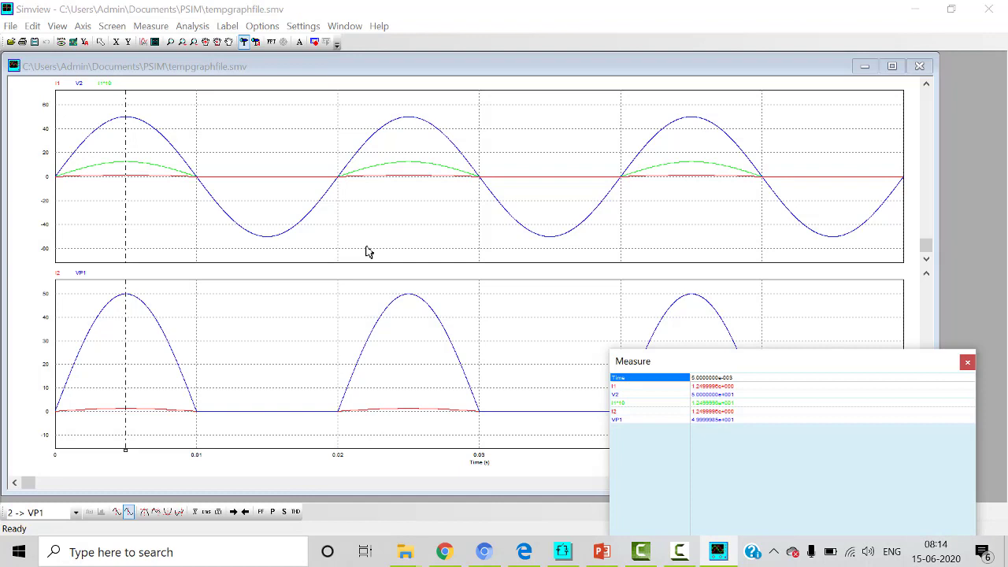
left_click(192, 26)
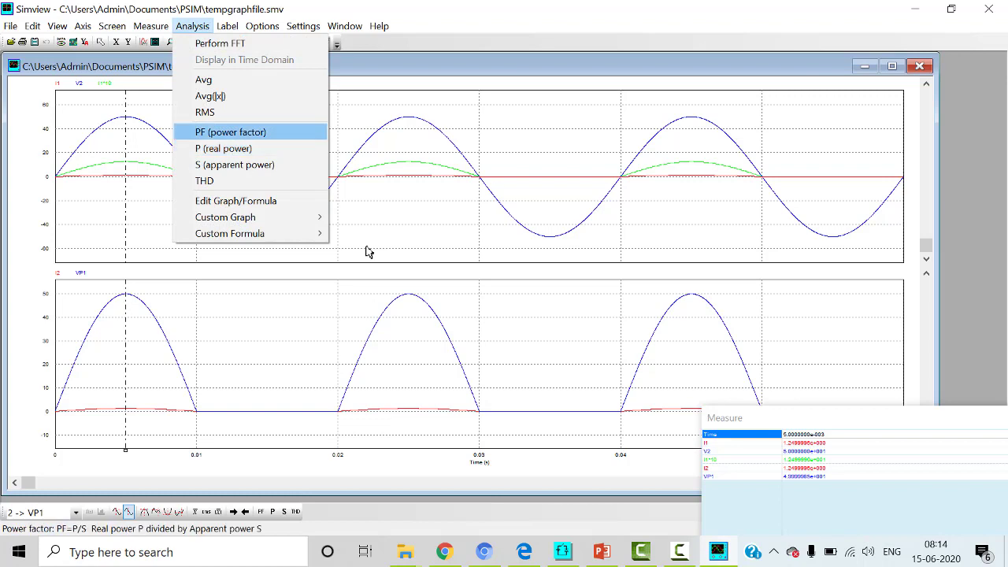
key("Return")
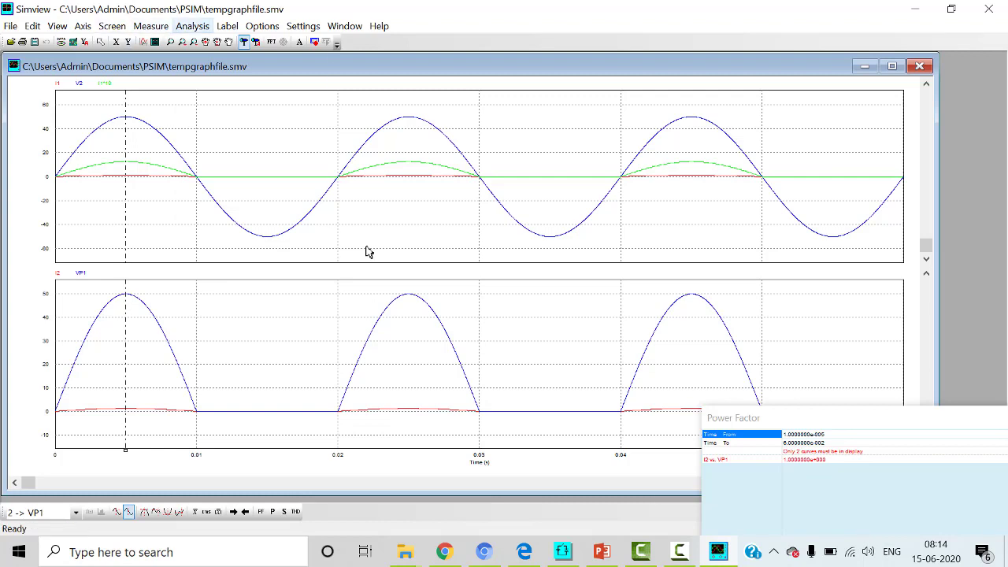
Step: Compute the average absolute value of all curves and reposition the results window to read it
left_click(193, 26)
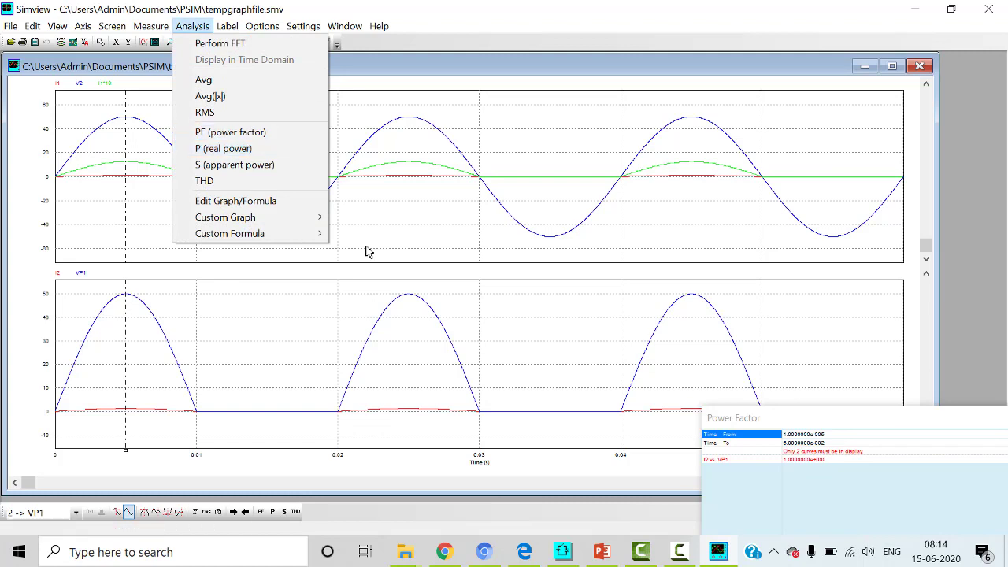
left_click(210, 95)
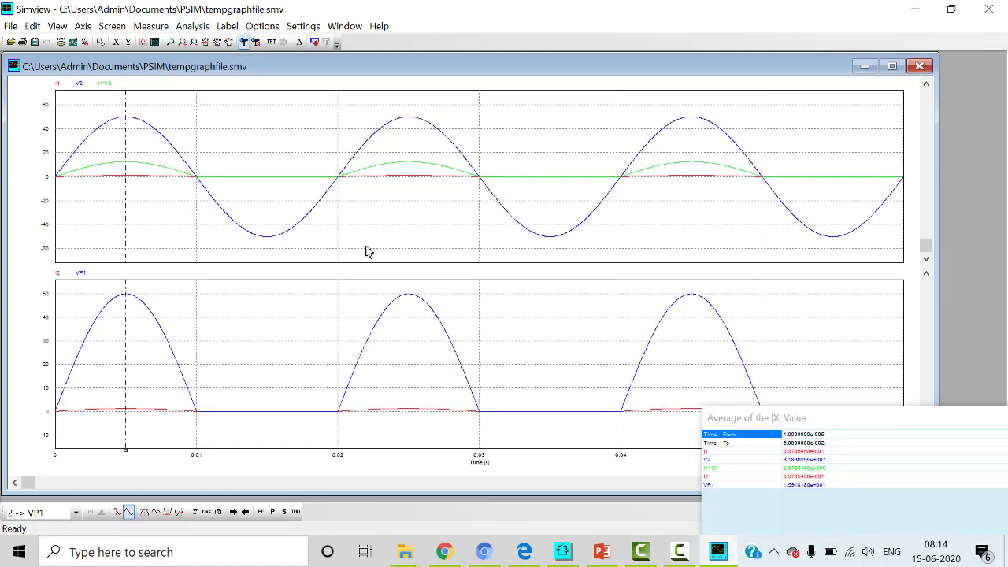
left_click_drag(888, 419, 743, 364)
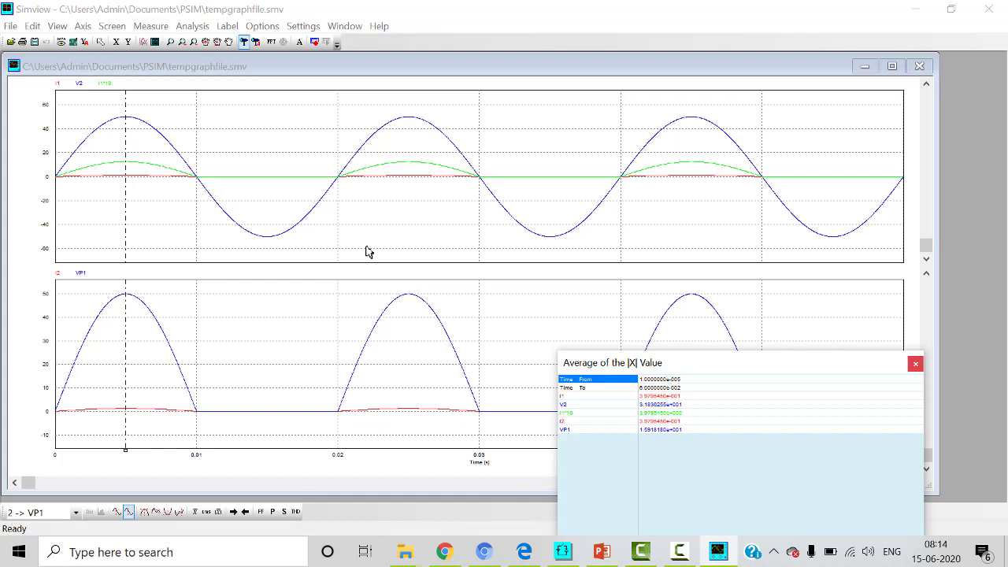
left_click_drag(866, 363, 928, 402)
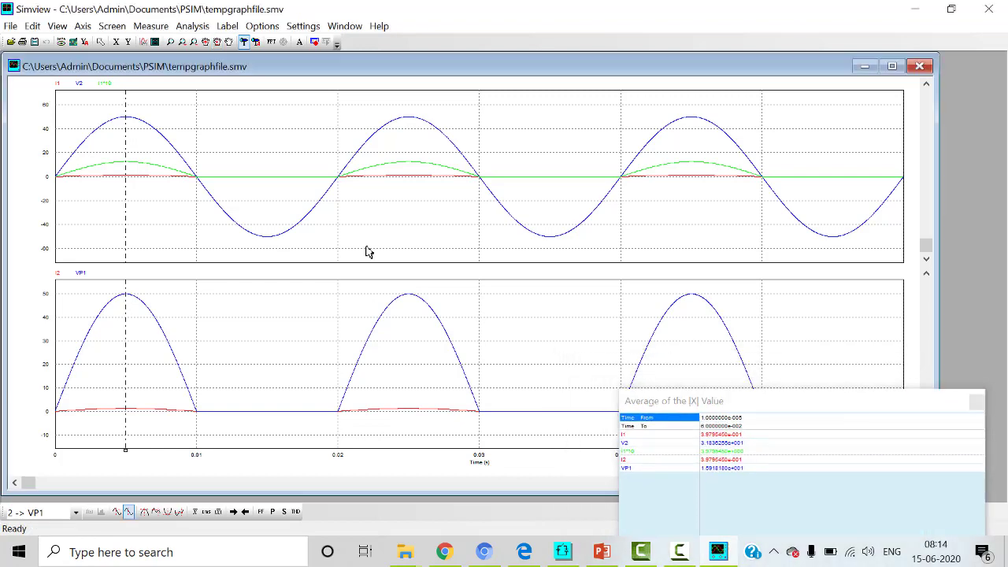
Step: Create a text label for the graphs reading "Diode rectifier"
left_click(227, 26)
key("Up")
key("Up")
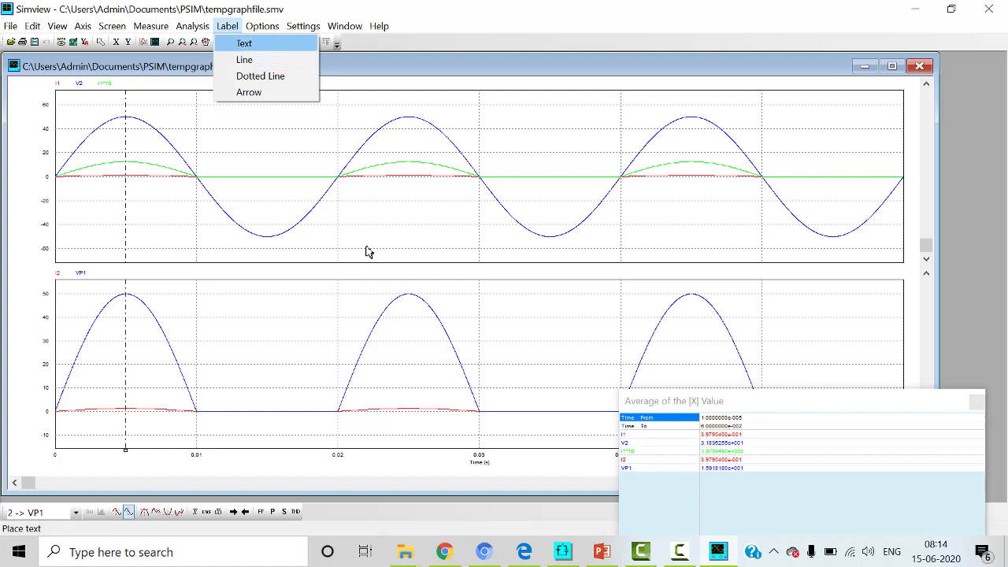
key("Return")
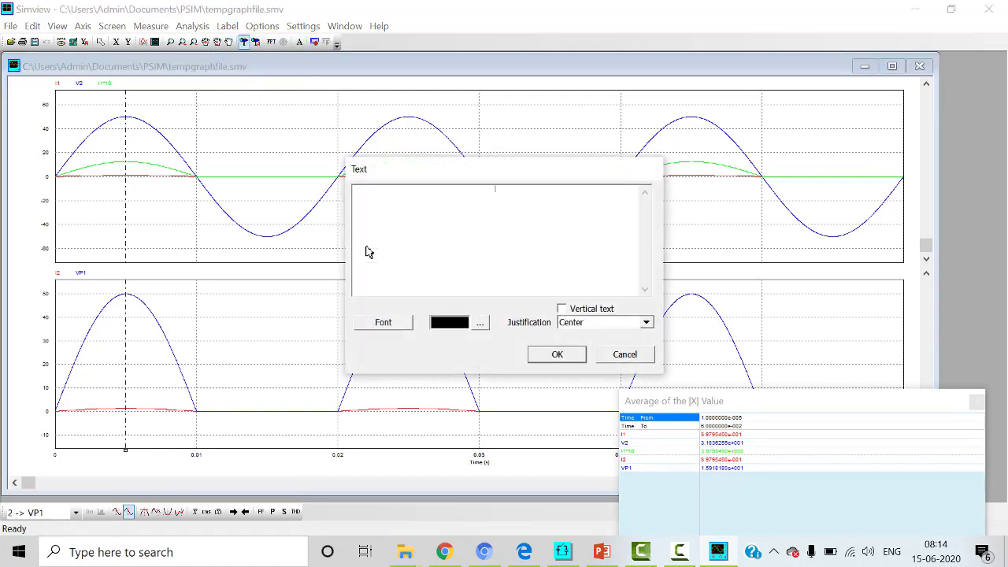
type("Half")
key("BackSpace")
key("BackSpace")
key("BackSpace")
key("BackSpace")
type("Diode")
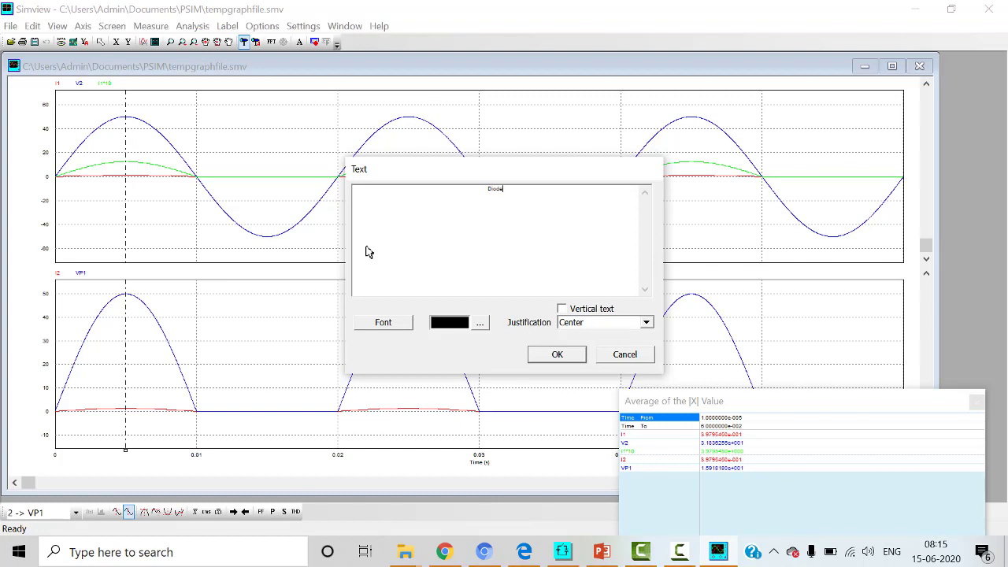
type(" rectifier")
Step: Set the label's font style to Arial Narrow Bold and increase its size beyond 16
key("Tab")
key("Return")
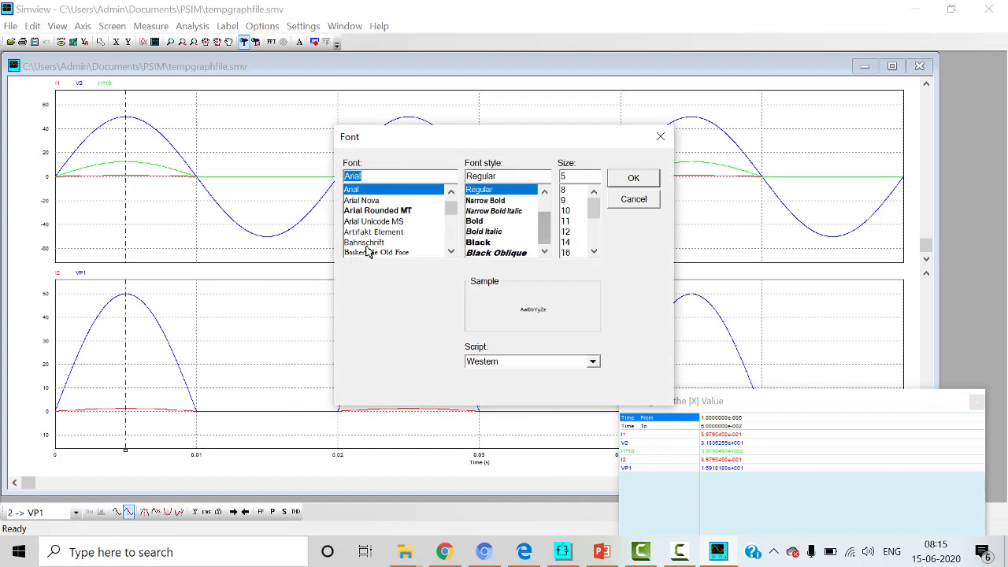
key("Tab")
key("Down")
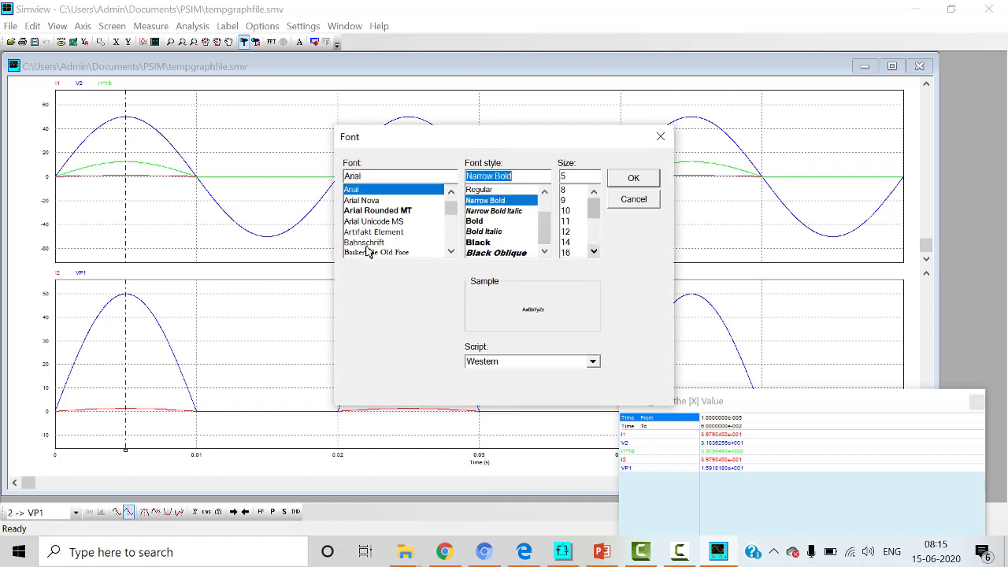
key("Tab")
type("16")
scroll(580, 222, "down", 2)
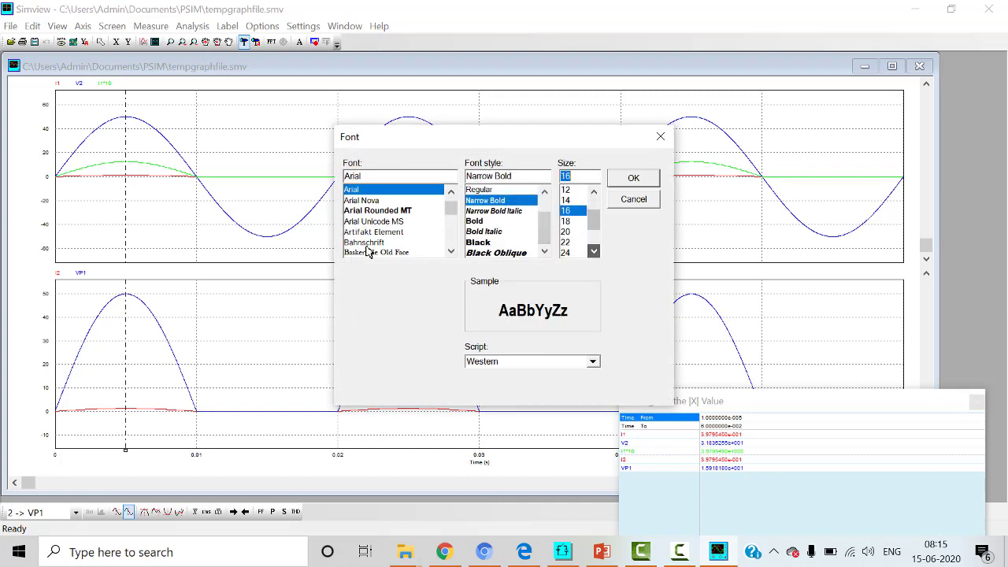
key("Down")
key("Down")
key("Down")
key("Down")
key("Return")
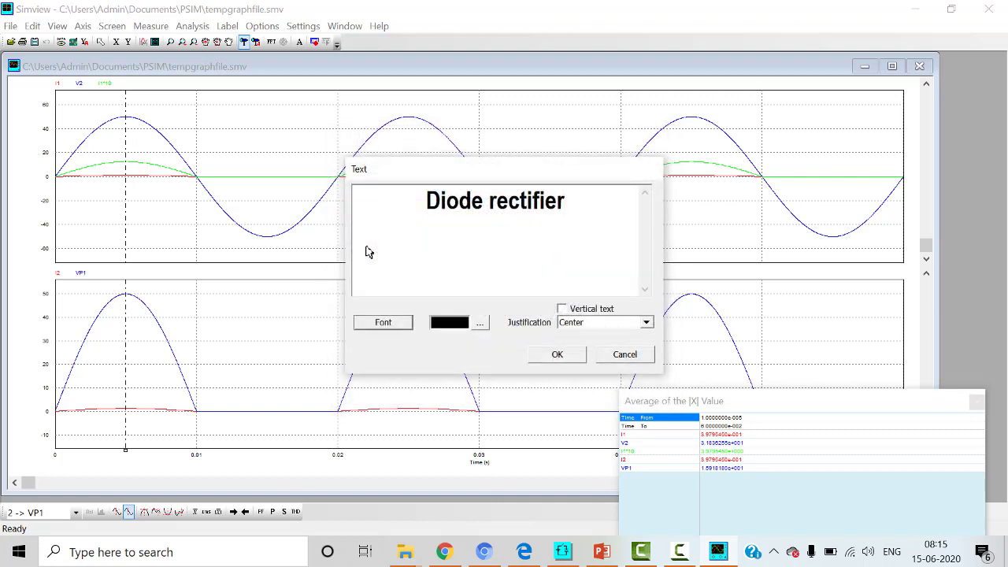
Step: Keep the label's justification at Center and place "Diode rectifier" at the top middle of the upper graph
left_click(646, 322)
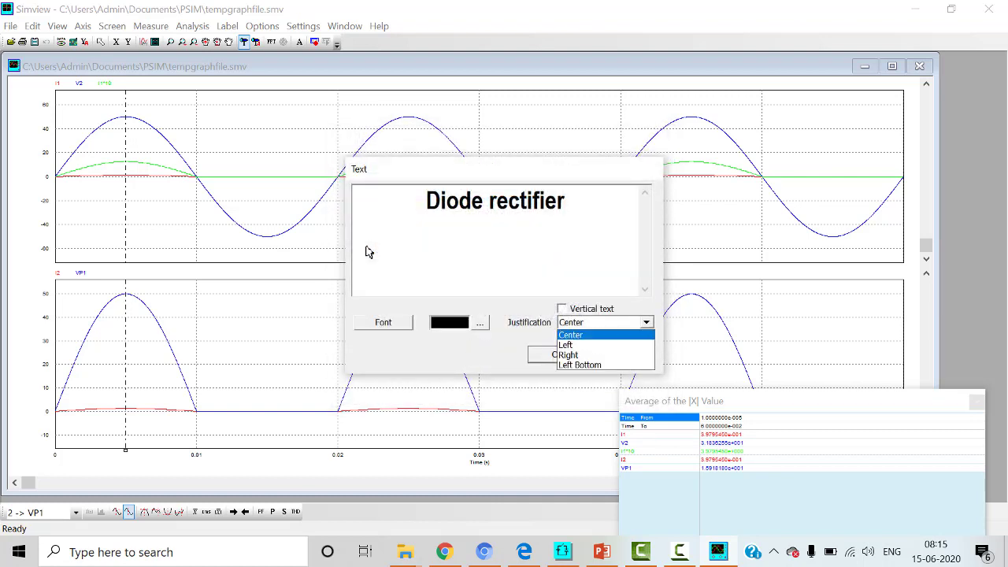
left_click(605, 334)
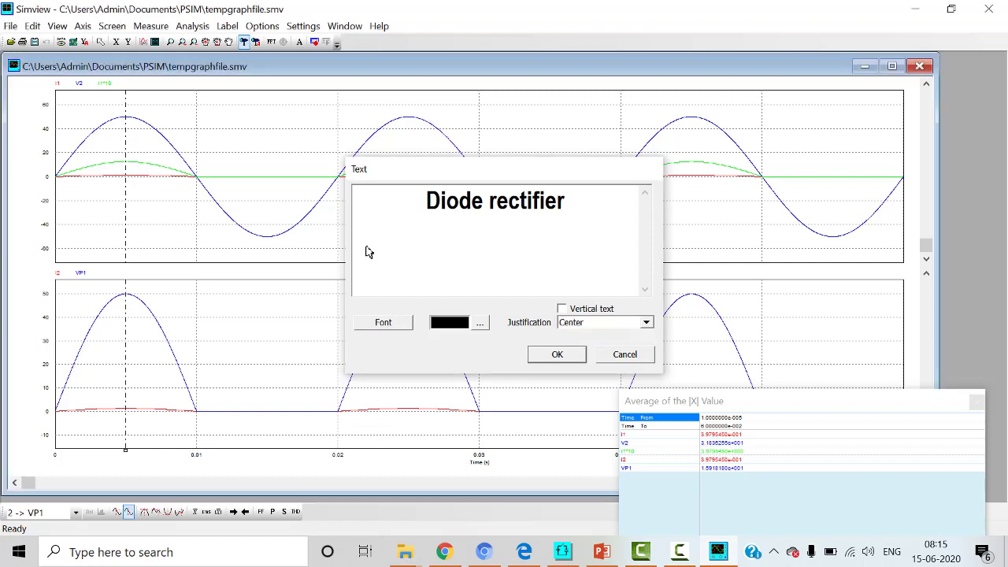
key("Return")
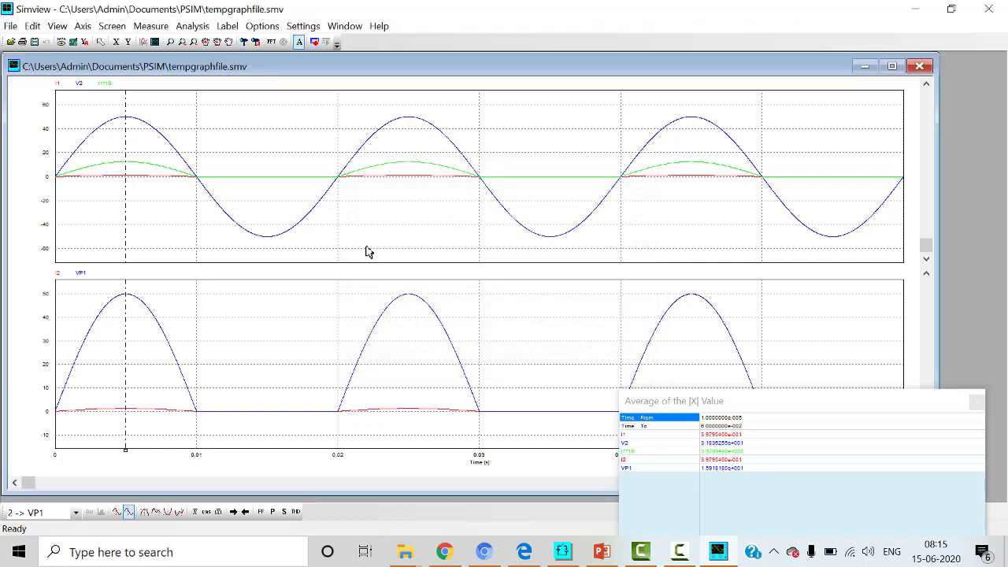
left_click(452, 103)
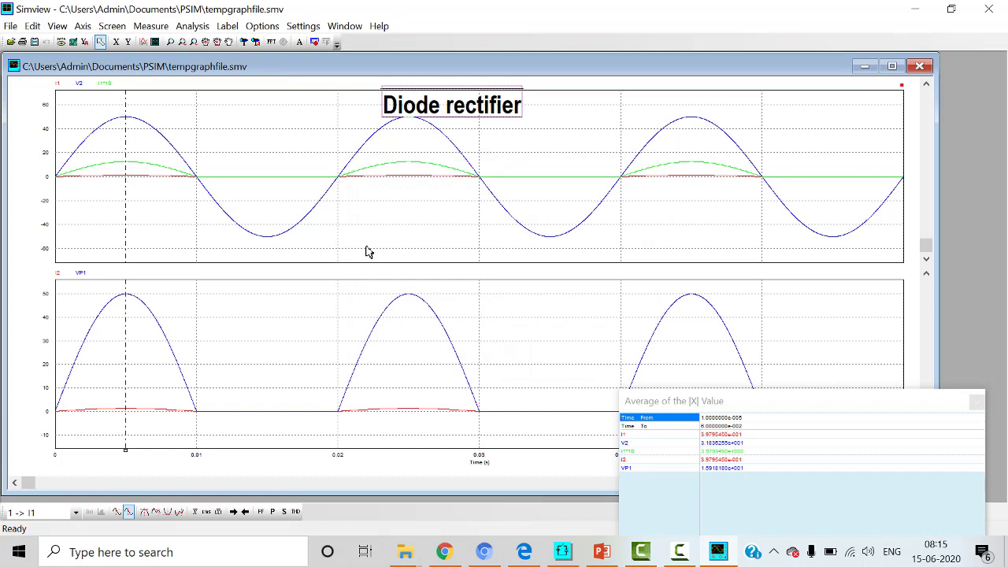
left_click(227, 26)
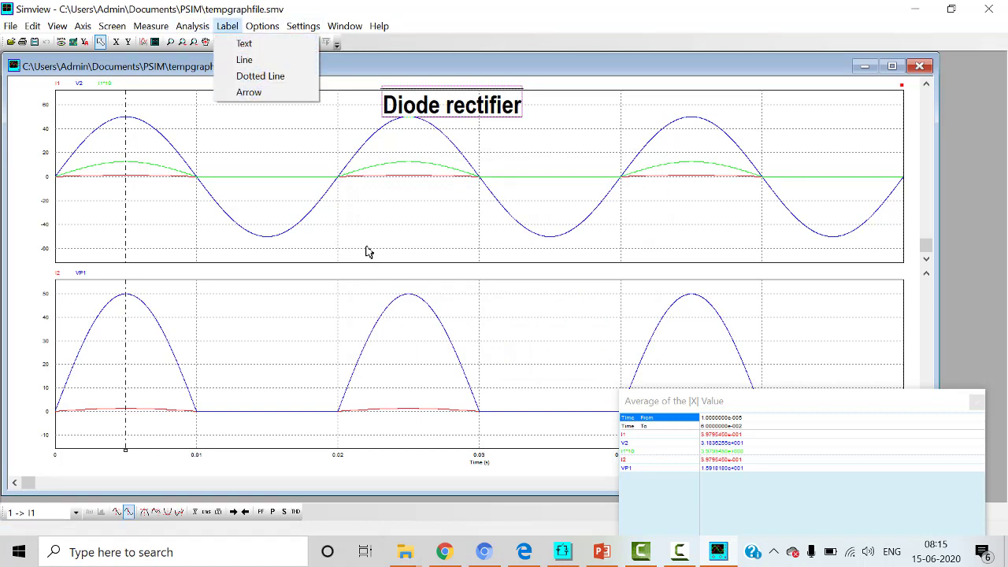
left_click(368, 252)
double_click(368, 252)
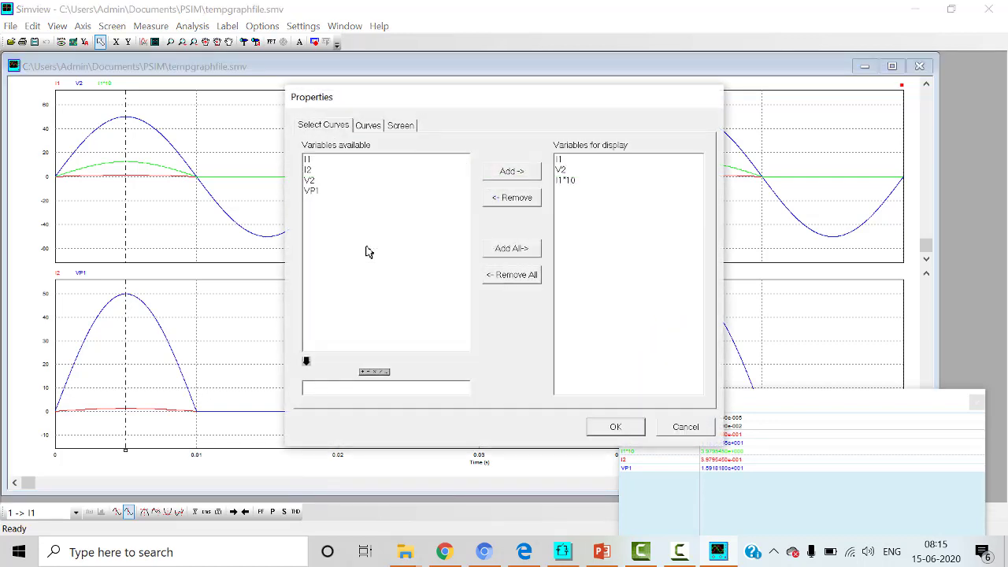
left_click(686, 427)
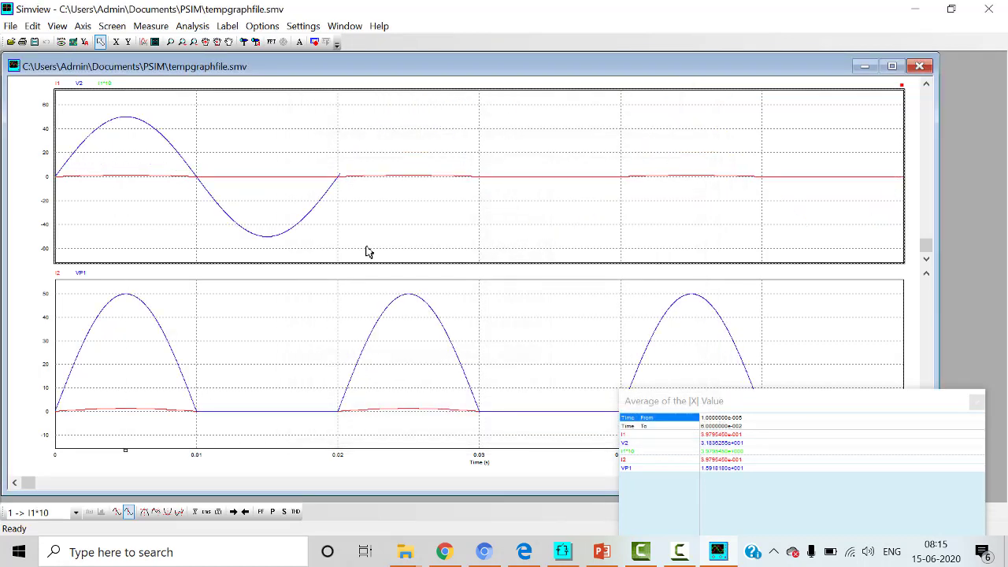
Step: Close the average absolute value results and perform an FFT of the waveforms
left_click(262, 25)
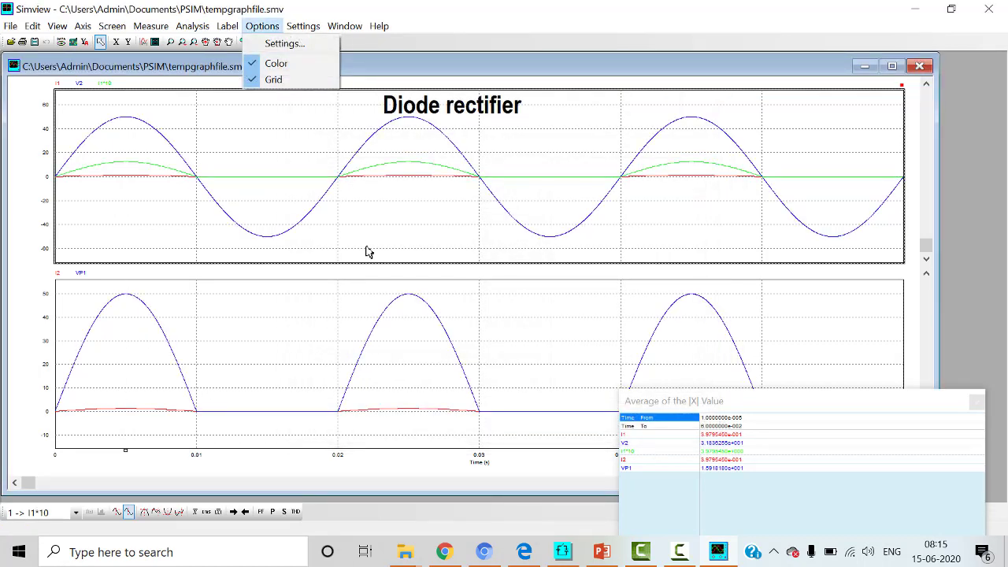
mouse_move(192, 26)
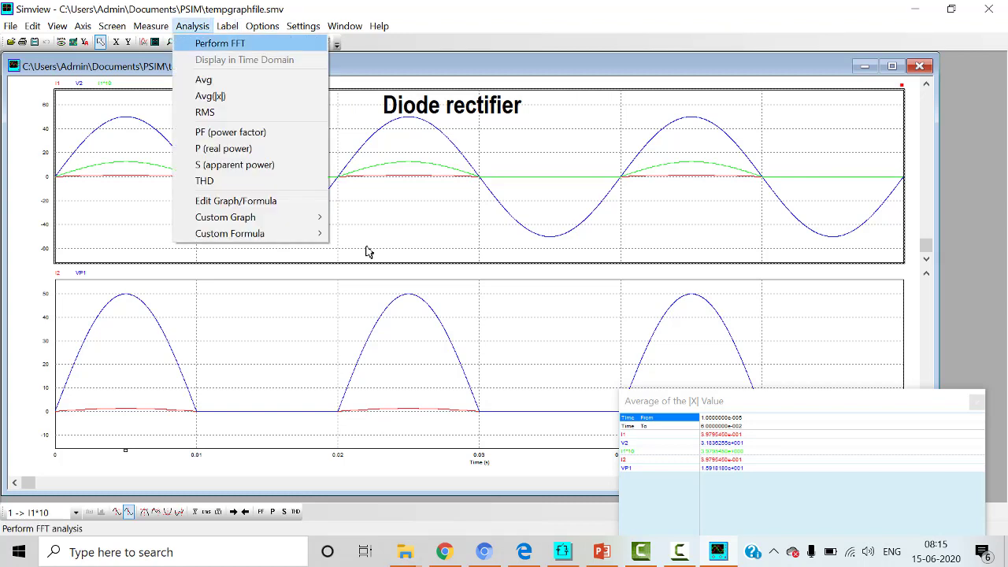
left_click(976, 402)
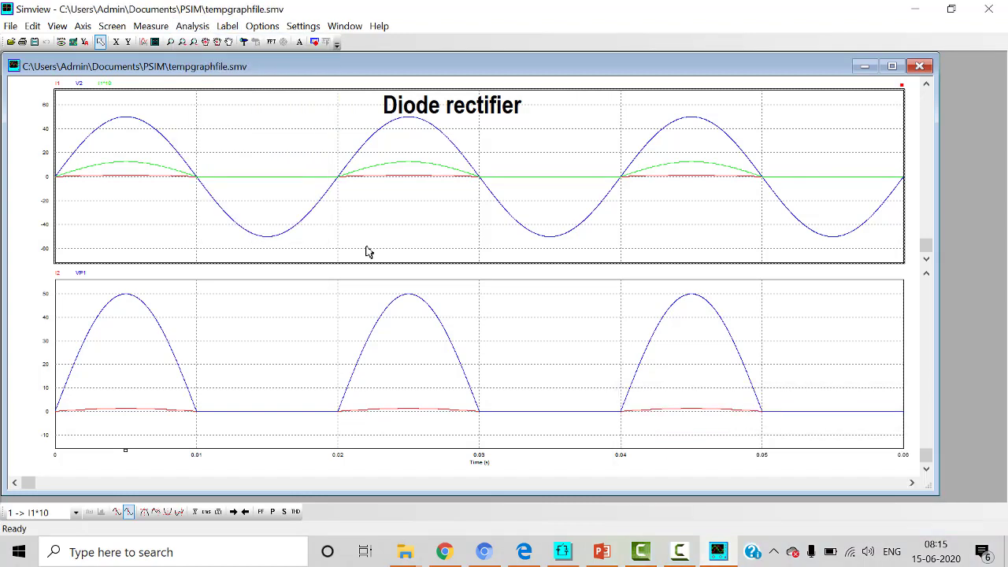
left_click(192, 26)
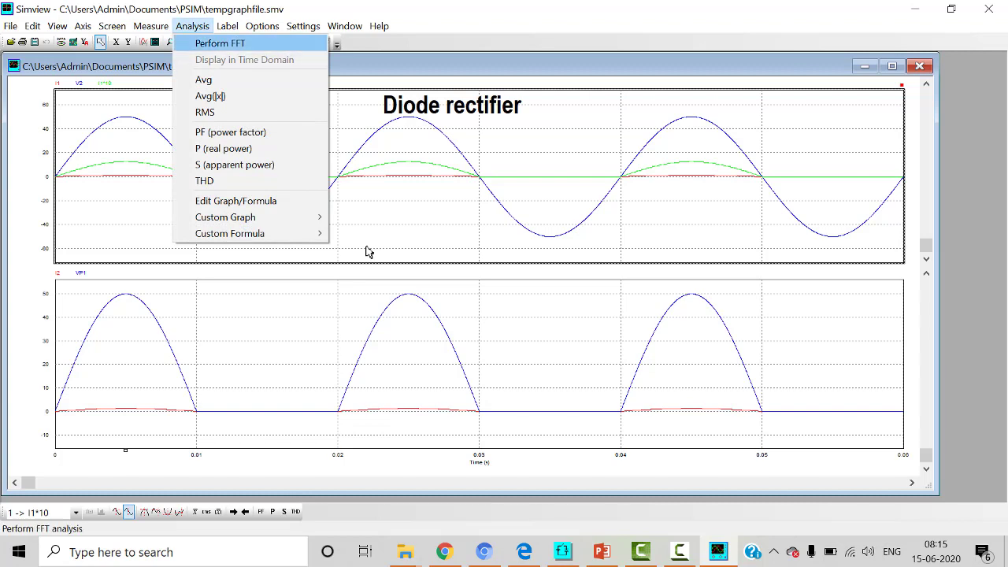
left_click(220, 43)
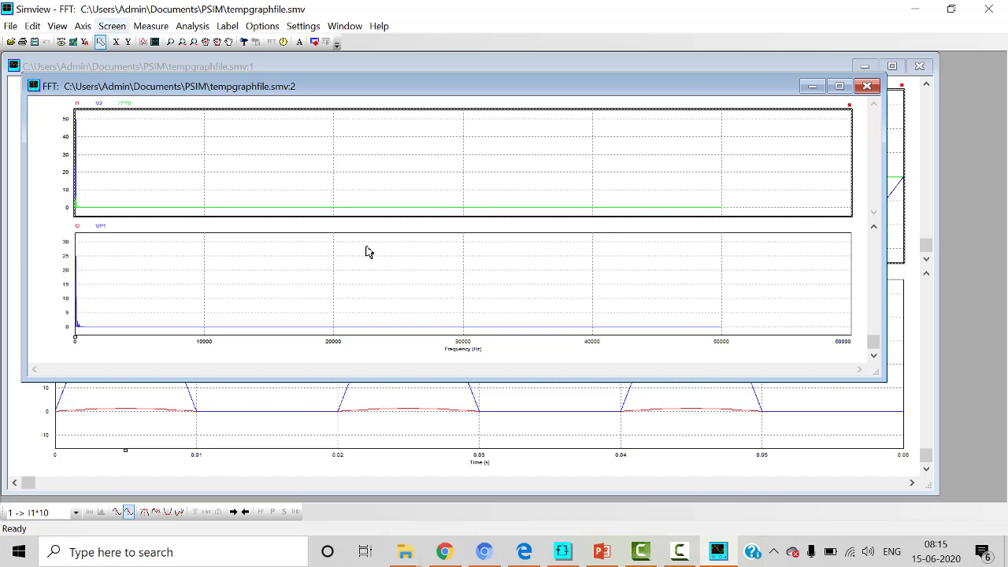
Step: Zoom in on the low-frequency end of the I2 and VP1 spectrum in the FFT window
key("Down")
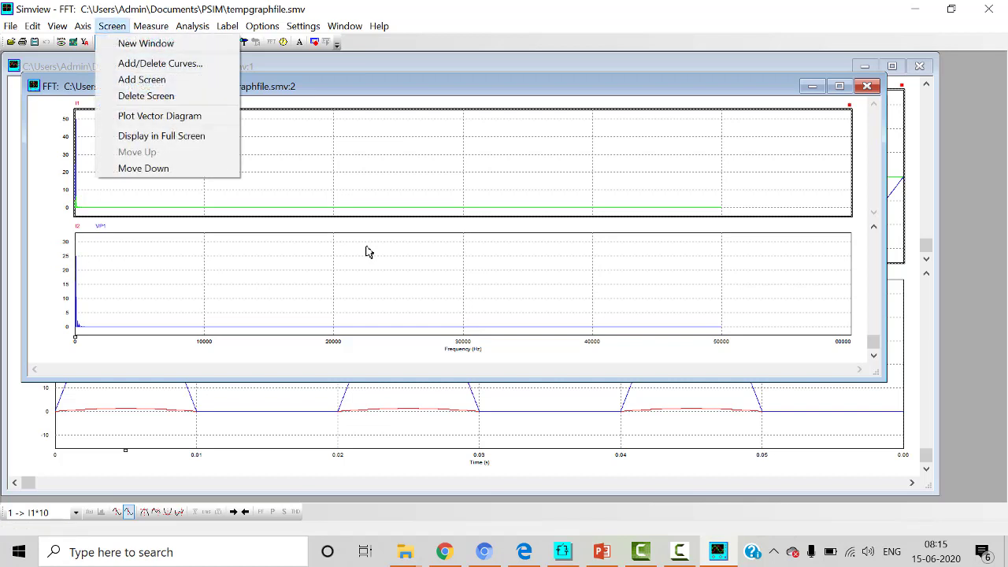
key("Right")
key("Left")
key("Left")
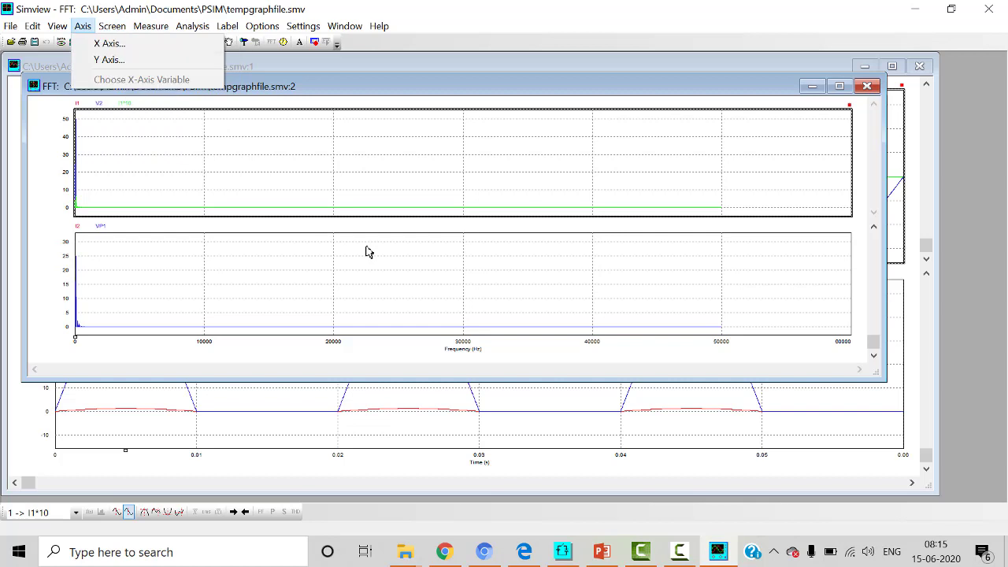
key("Left")
key("z")
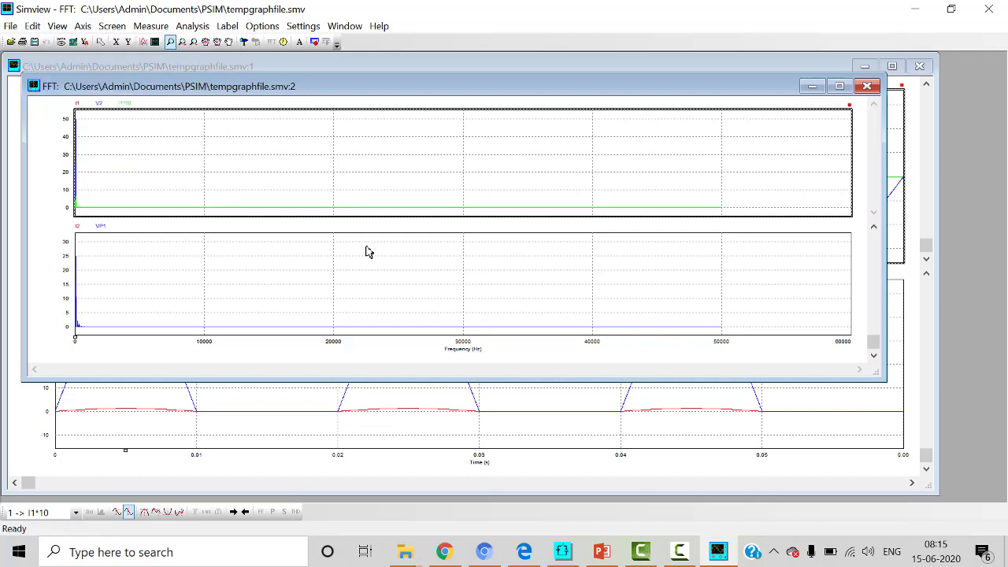
left_click(368, 251)
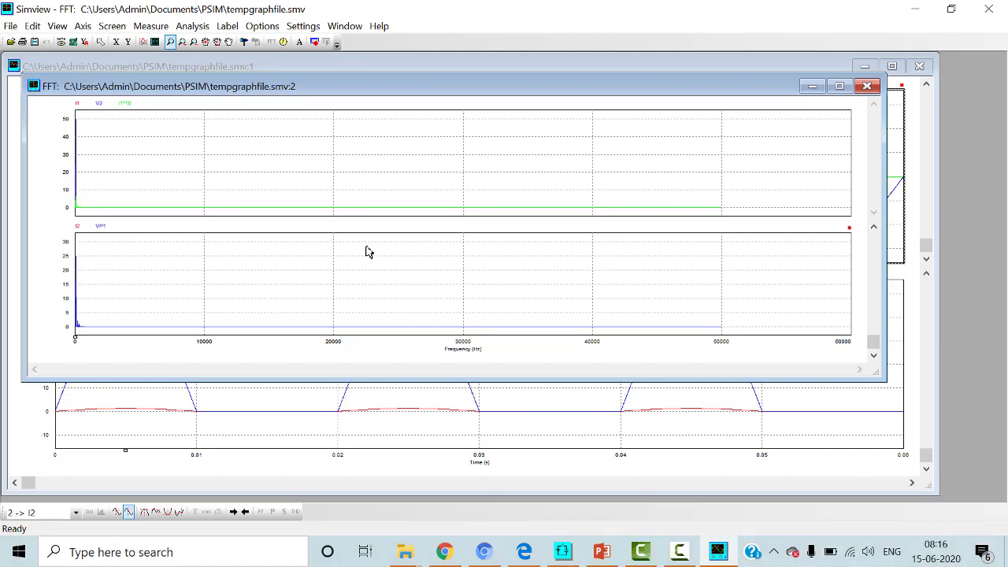
left_click_drag(119, 253, 59, 335)
left_click_drag(369, 252, 214, 328)
Step: Examine the harmonic peaks in the zoomed FFT graphs and close the FFT window
scroll(368, 251, "up", 2)
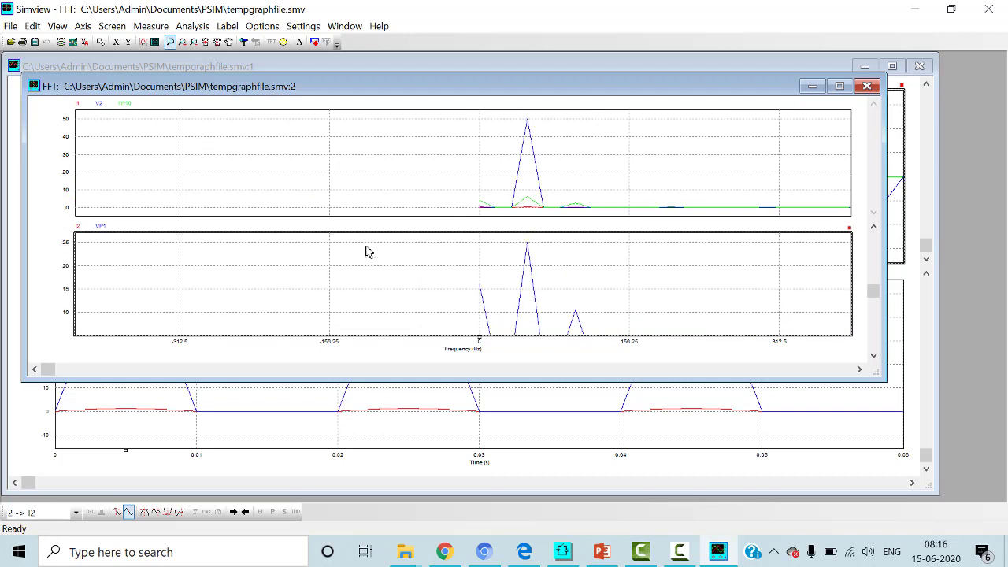
scroll(369, 251, "down", 3)
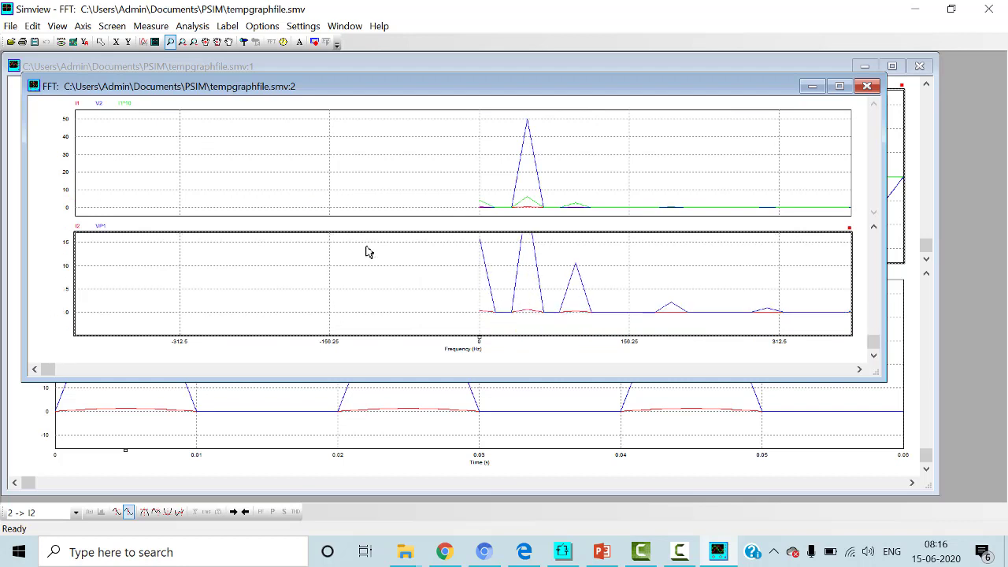
scroll(369, 251, "up", 2)
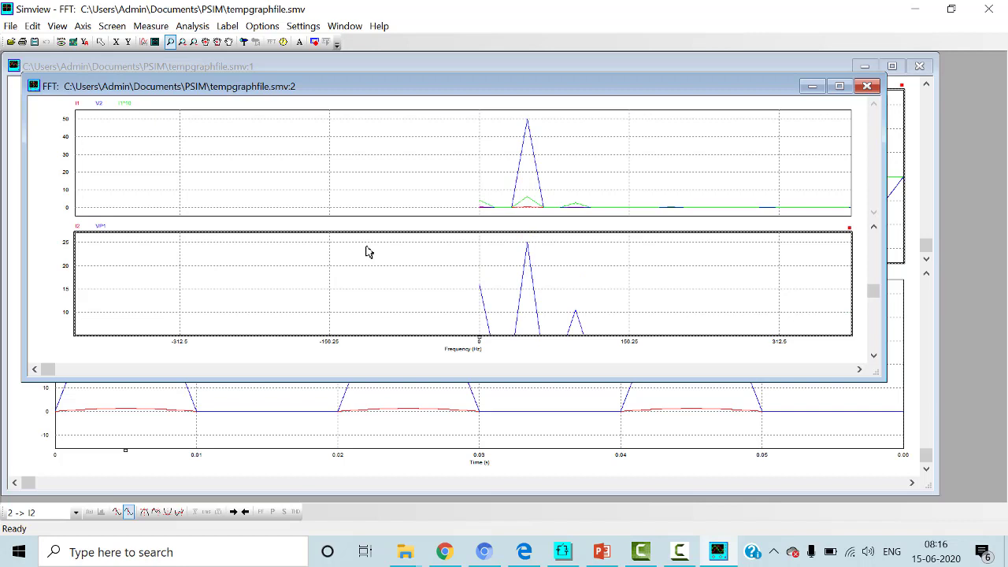
scroll(368, 252, "down", 3)
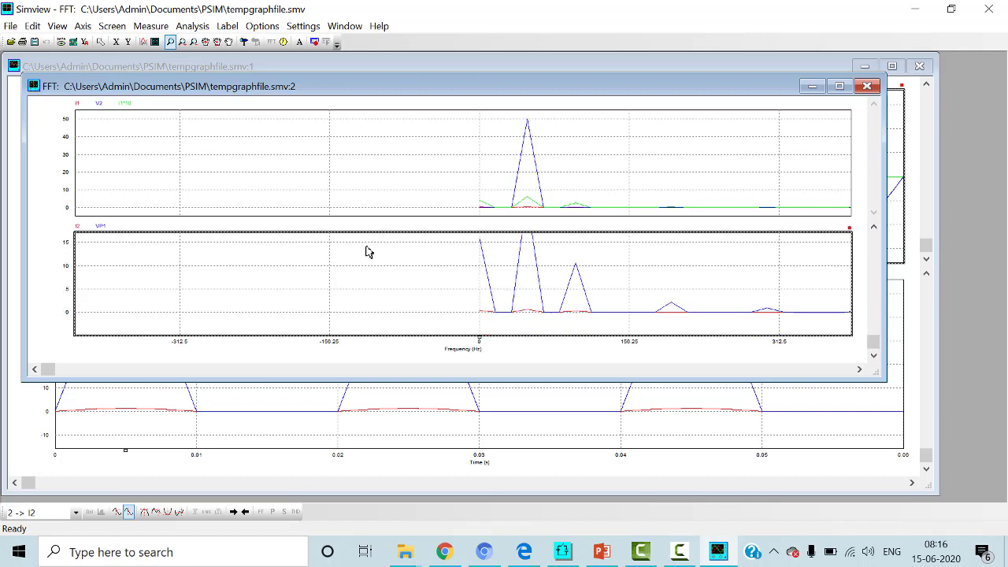
scroll(369, 252, "up", 3)
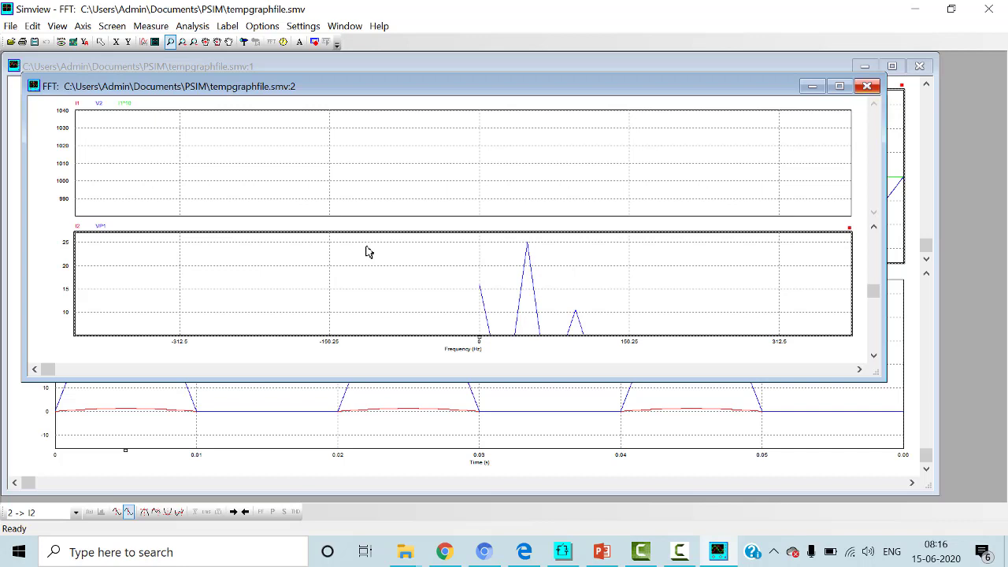
left_click(868, 86)
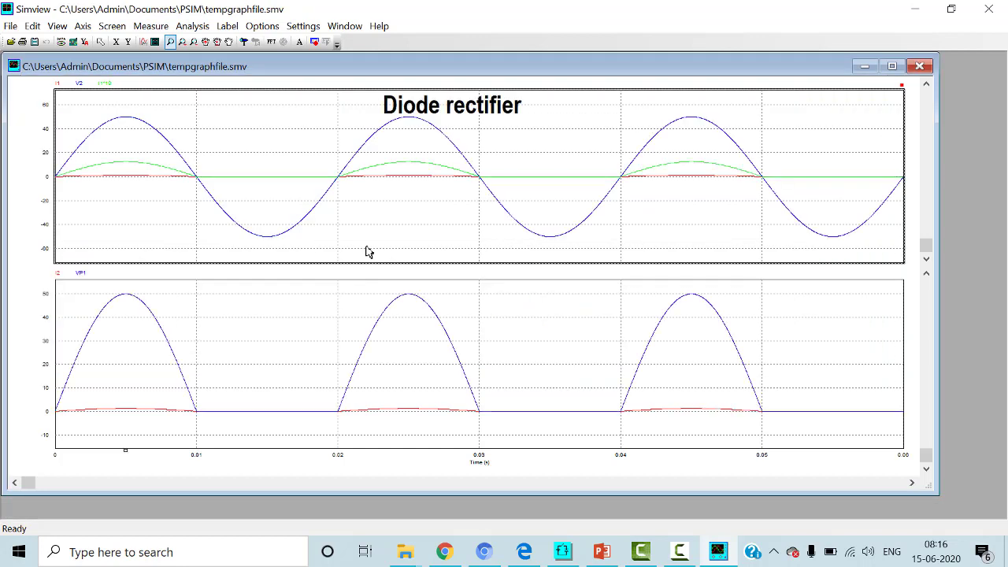
left_click(226, 26)
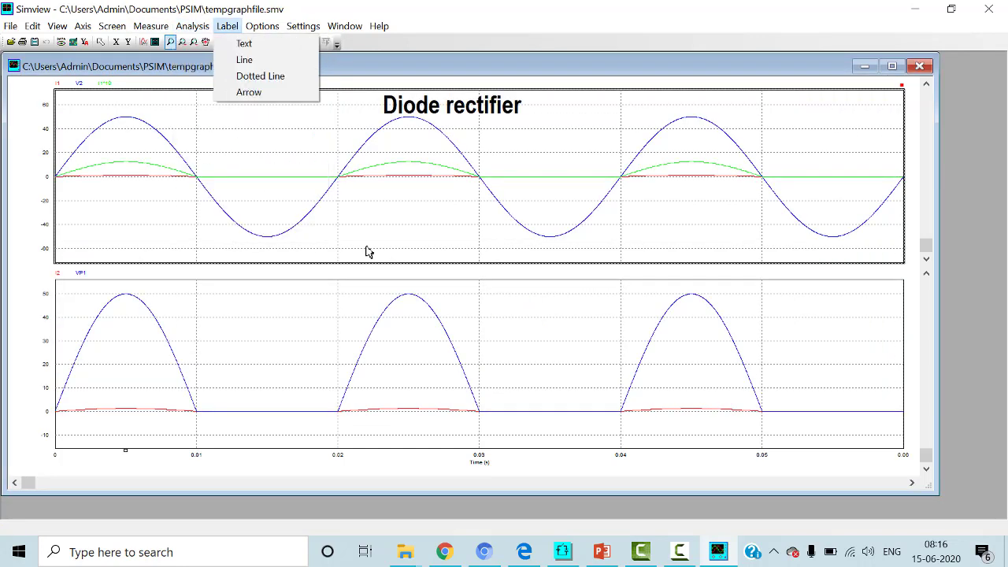
mouse_move(192, 26)
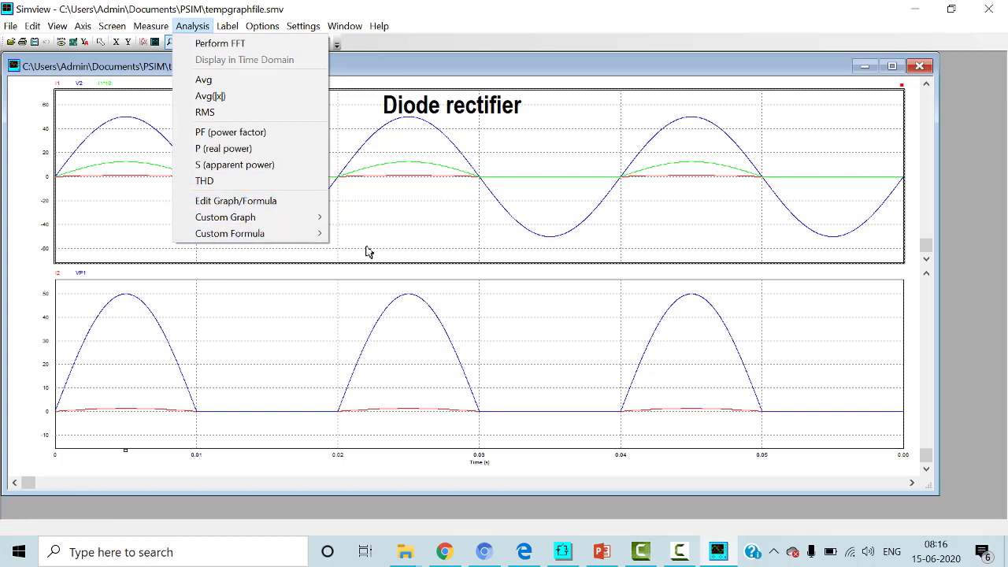
left_click(366, 248)
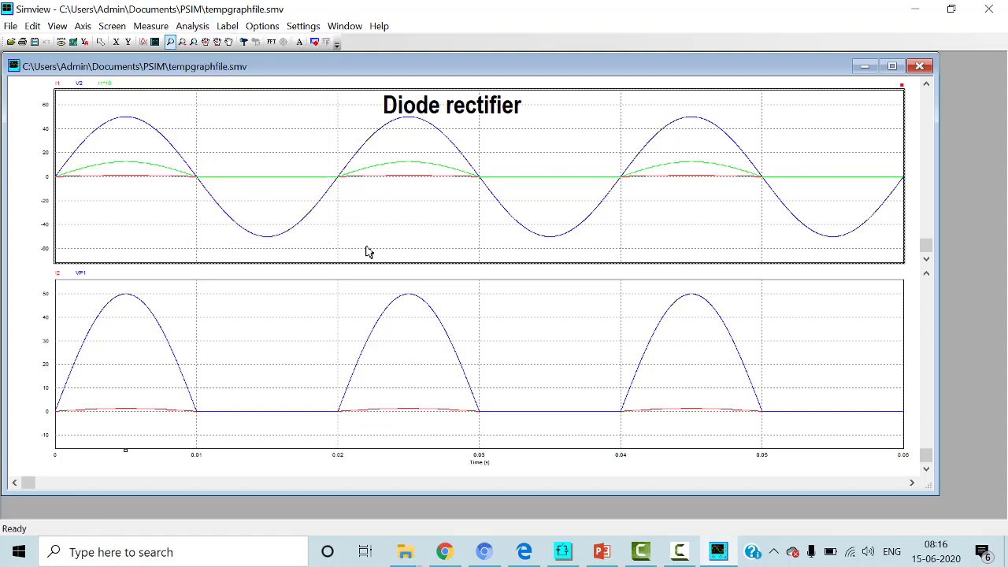
left_click(262, 26)
left_click(151, 26)
left_click(10, 26)
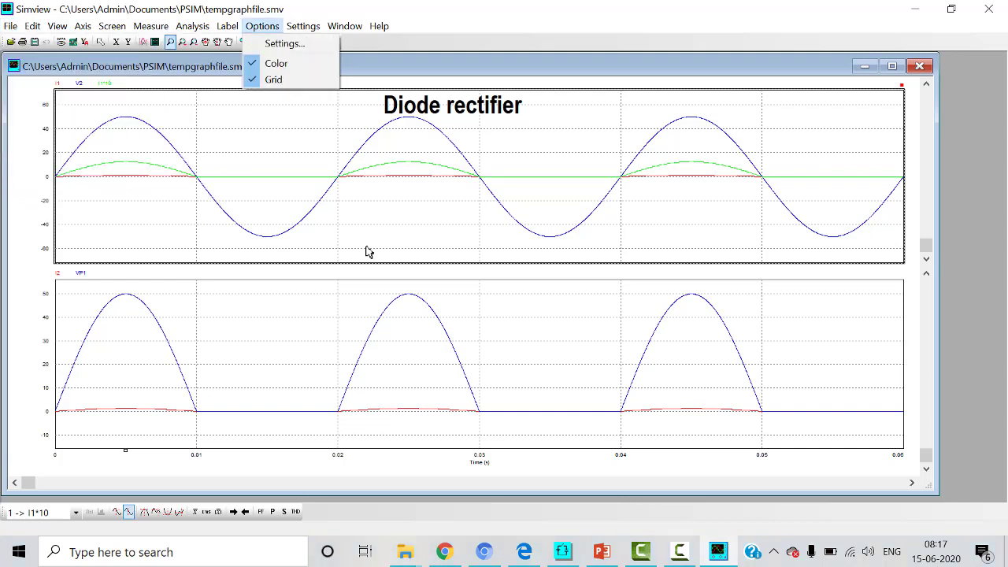
key("Escape")
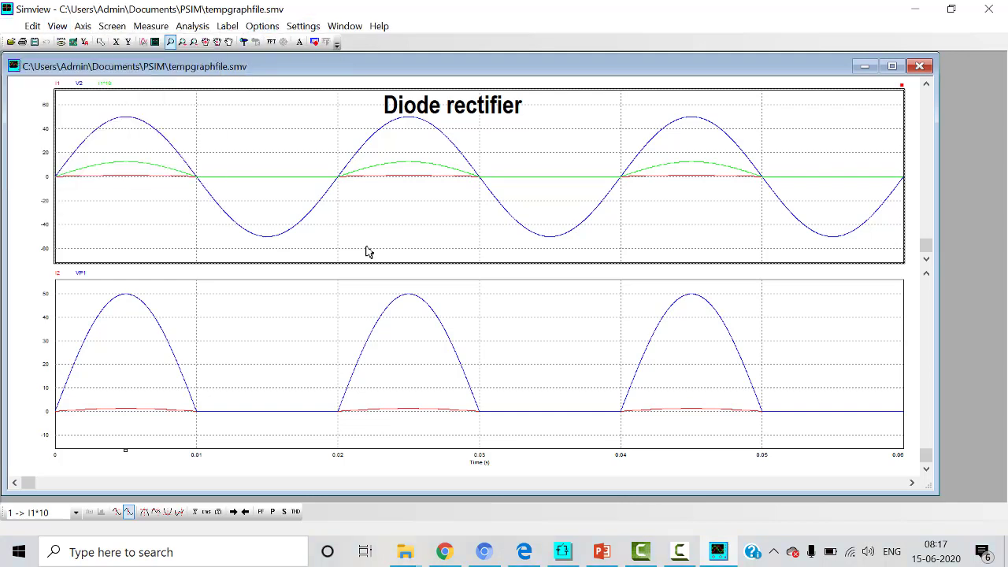
key("alt+e")
key("Up")
Step: Switch to the PSIM schematic and replace the diode between the two ammeters with a thyristor
key("alt+Tab")
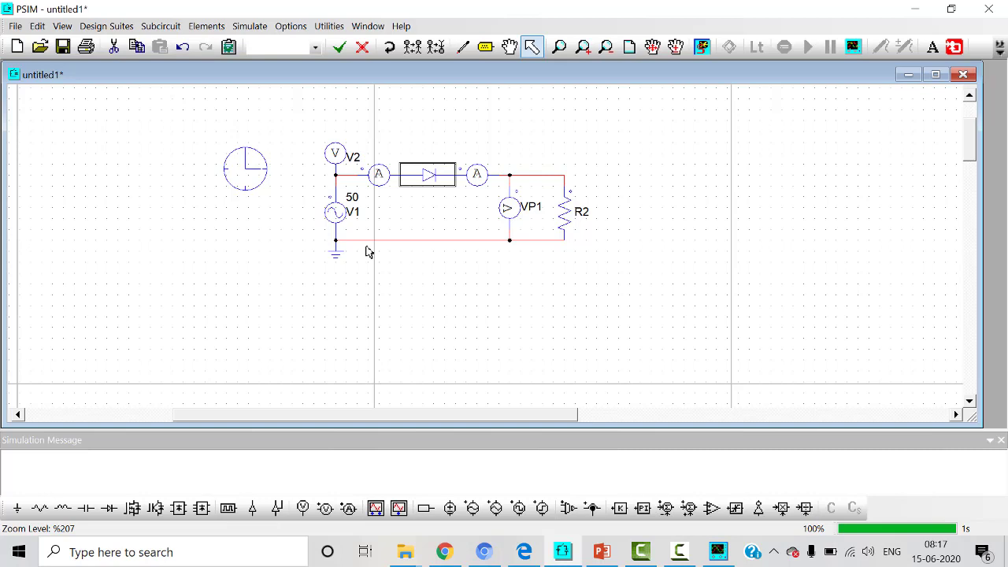
key("Delete")
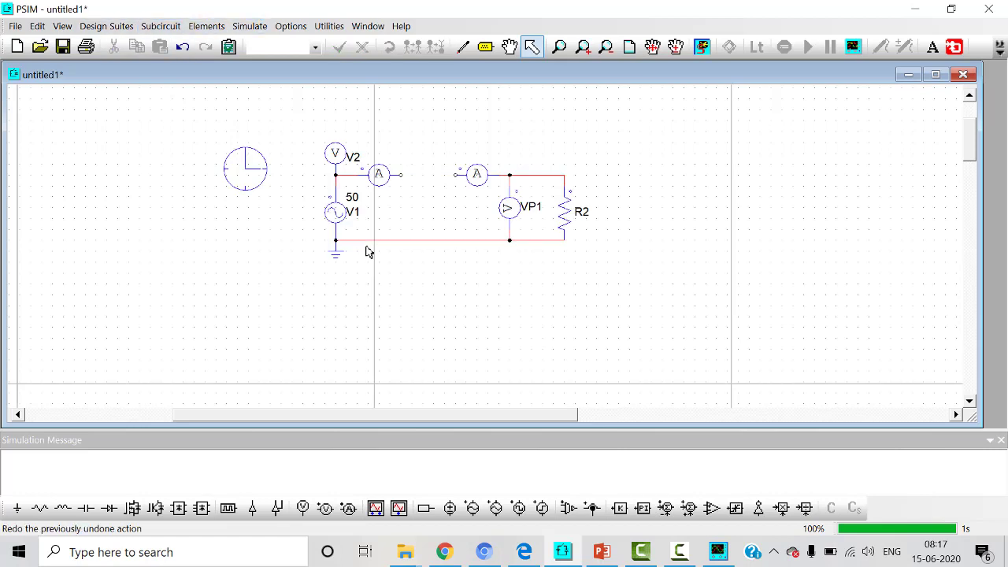
left_click(207, 26)
mouse_move(217, 42)
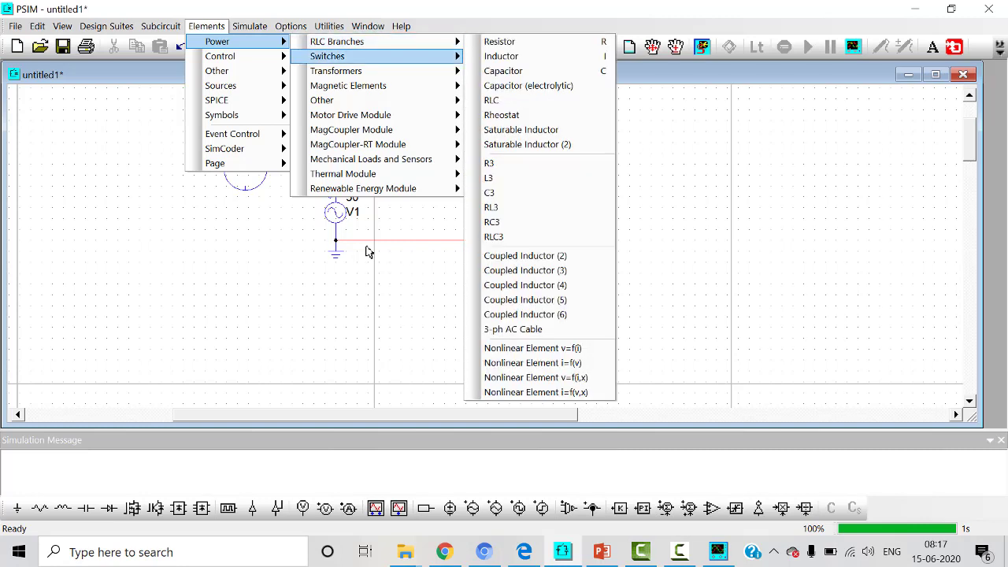
mouse_move(326, 56)
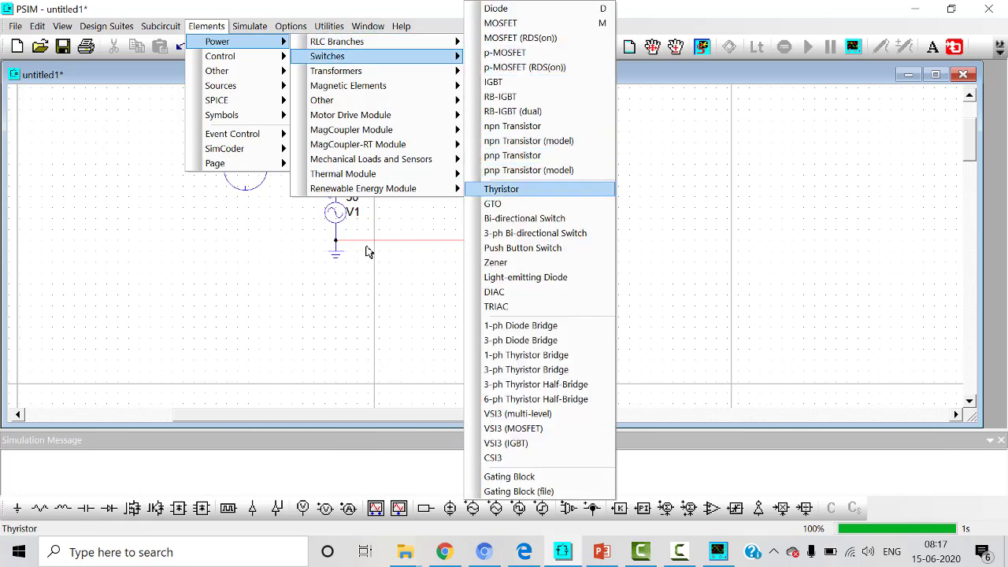
left_click(501, 189)
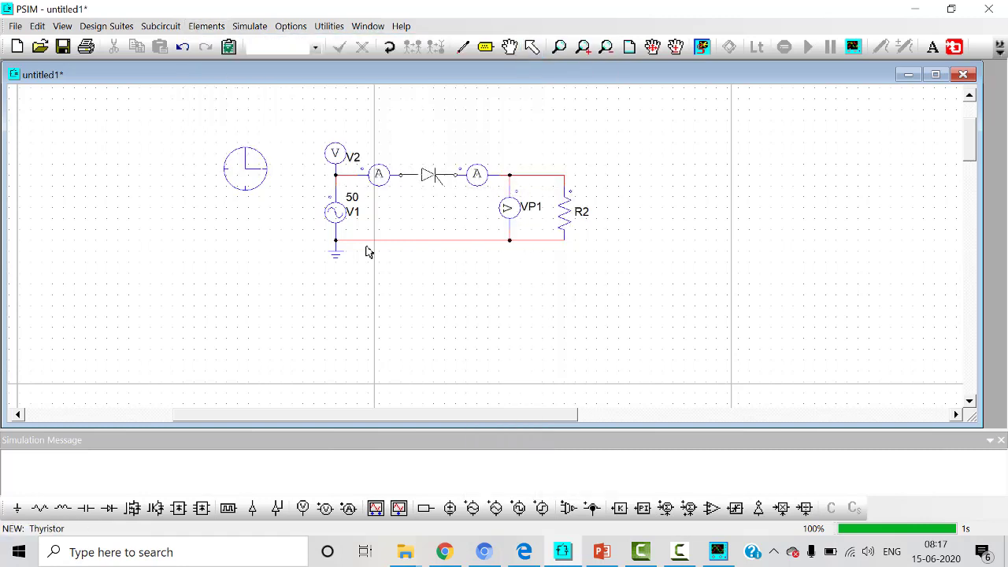
left_click(433, 174)
key("Escape")
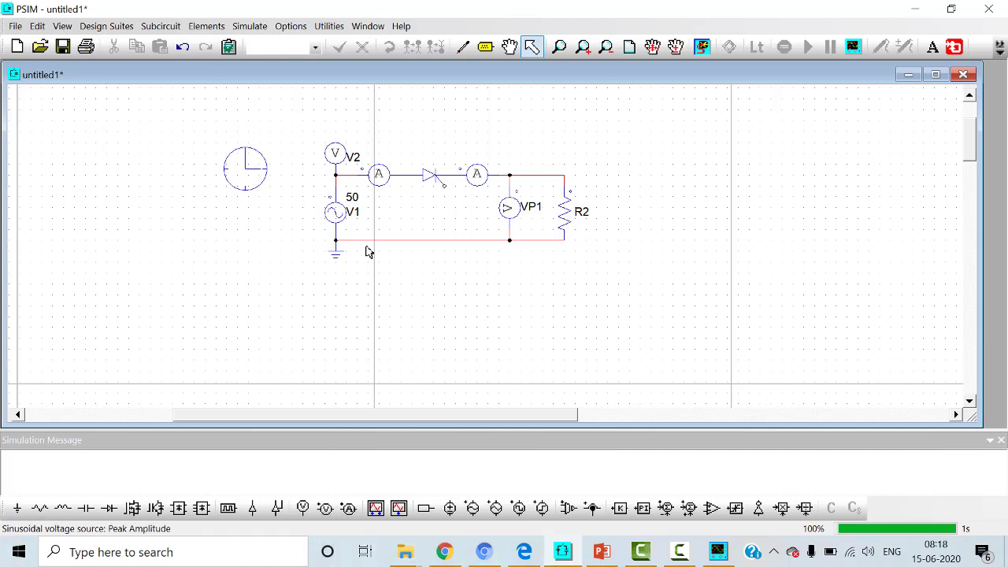
Step: Set the peak amplitude of the sinusoidal voltage source V1 to 100
double_click(368, 251)
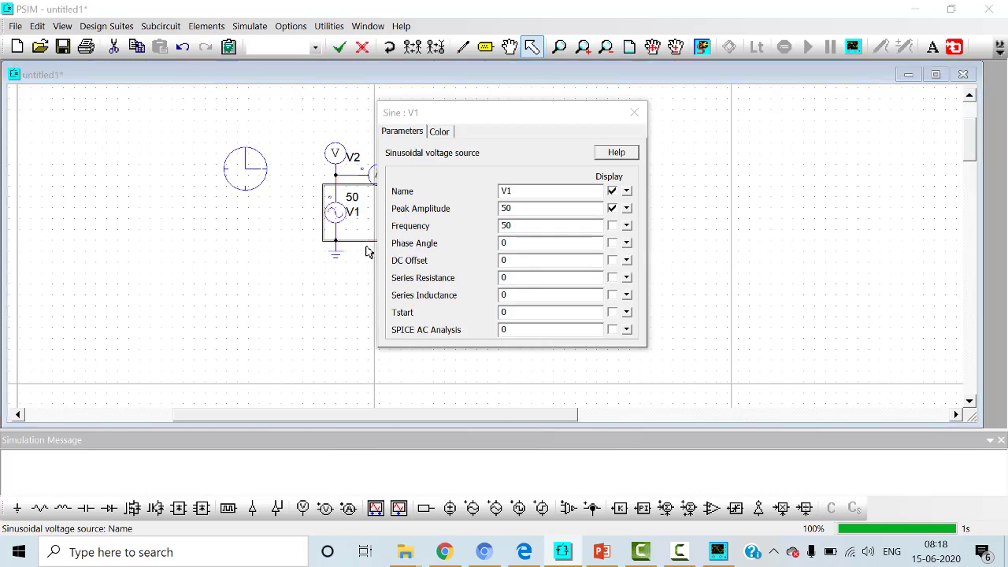
type("100")
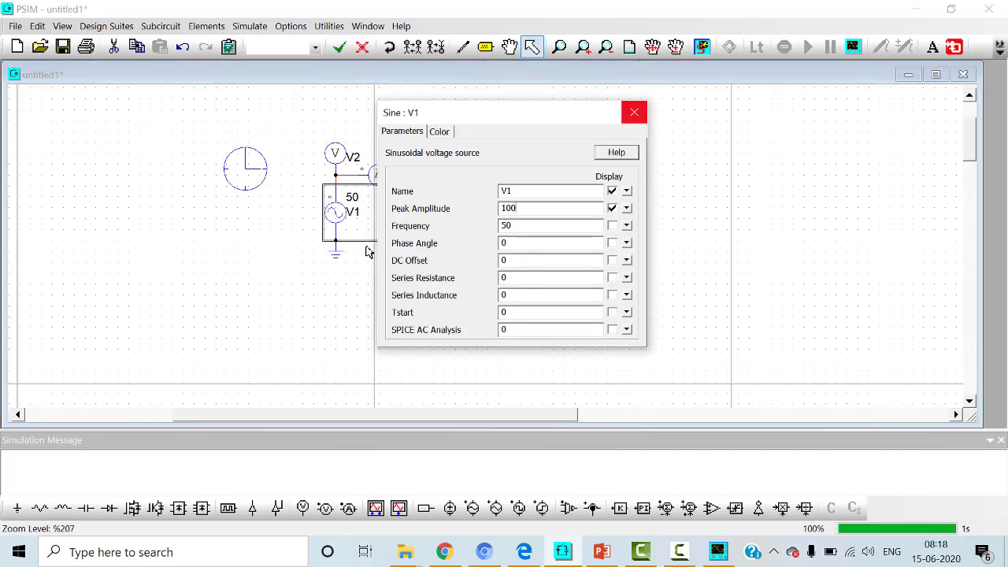
key("Return")
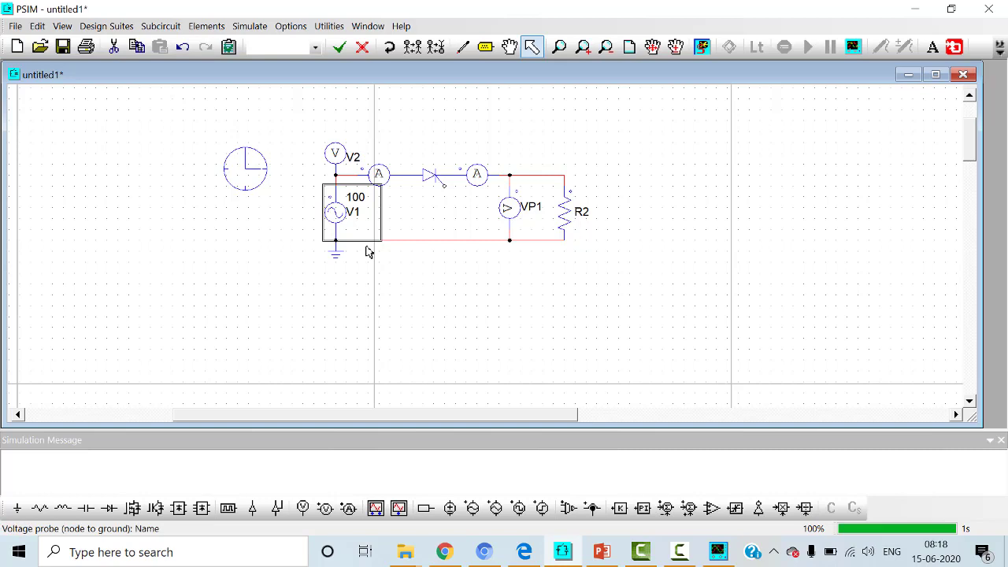
Step: Rename the voltage probe above the source as Vin
double_click(338, 154)
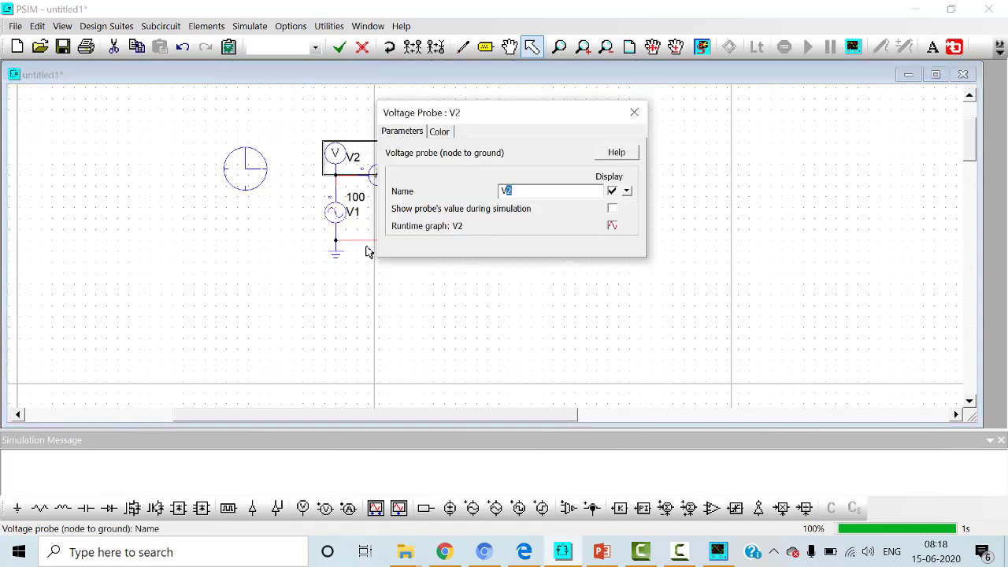
type("in")
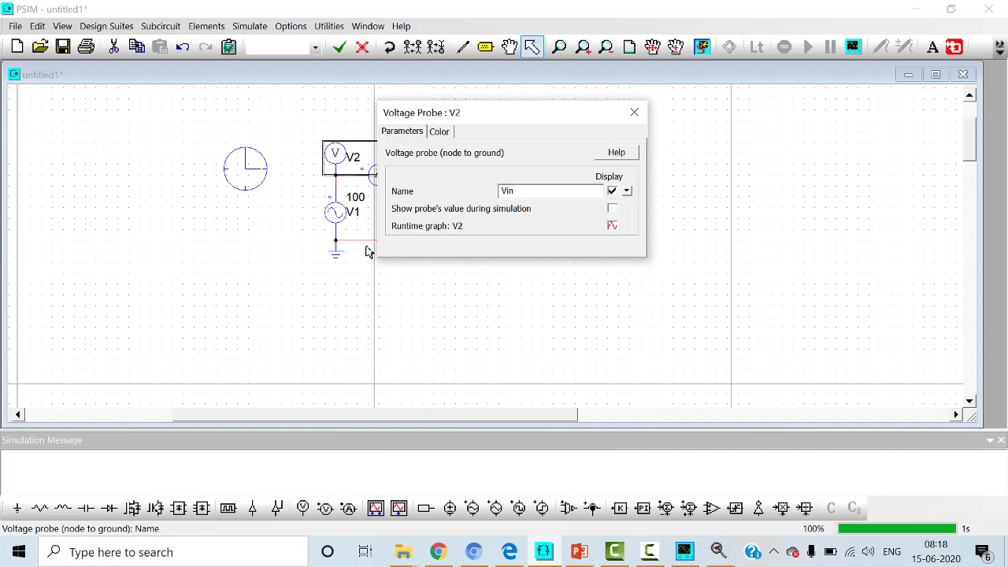
left_click(634, 112)
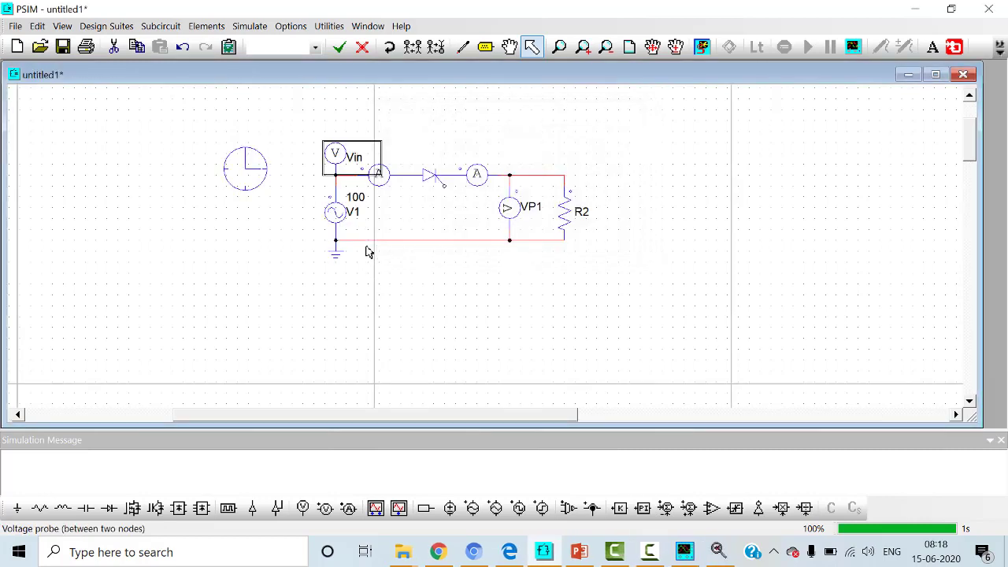
Step: Rename the current probe between the thyristor and the load as Io and display its name on the schematic
double_click(477, 174)
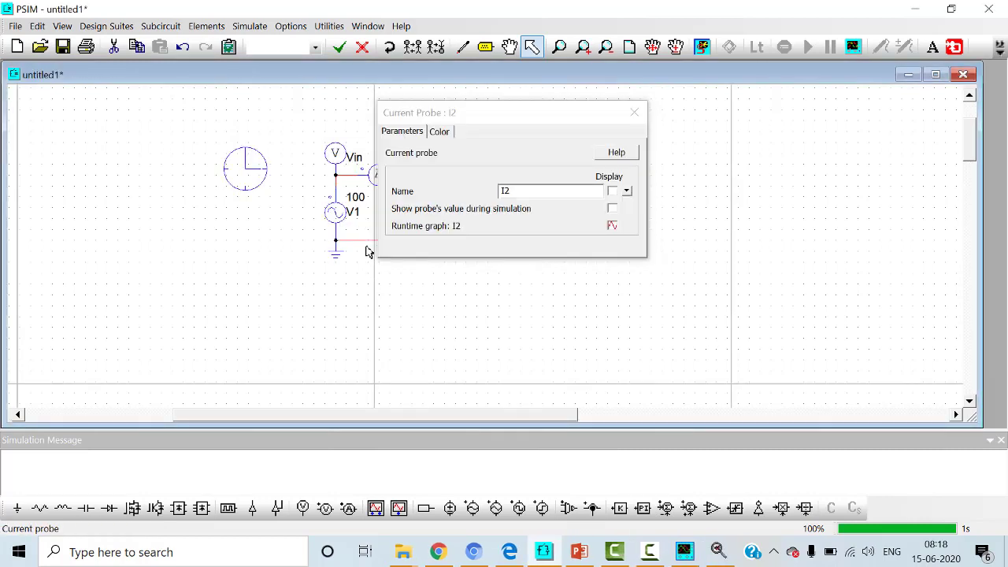
left_click(634, 111)
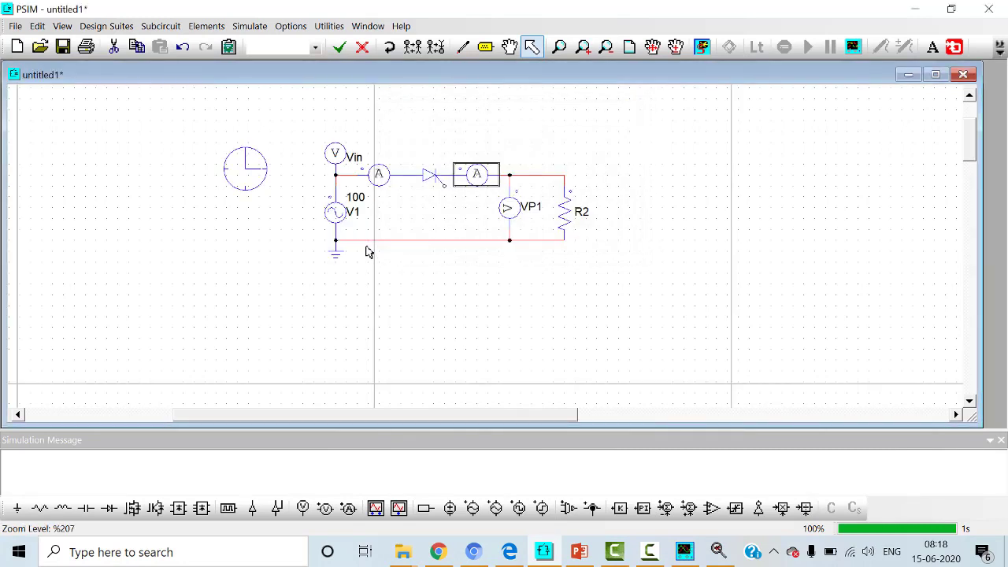
double_click(476, 175)
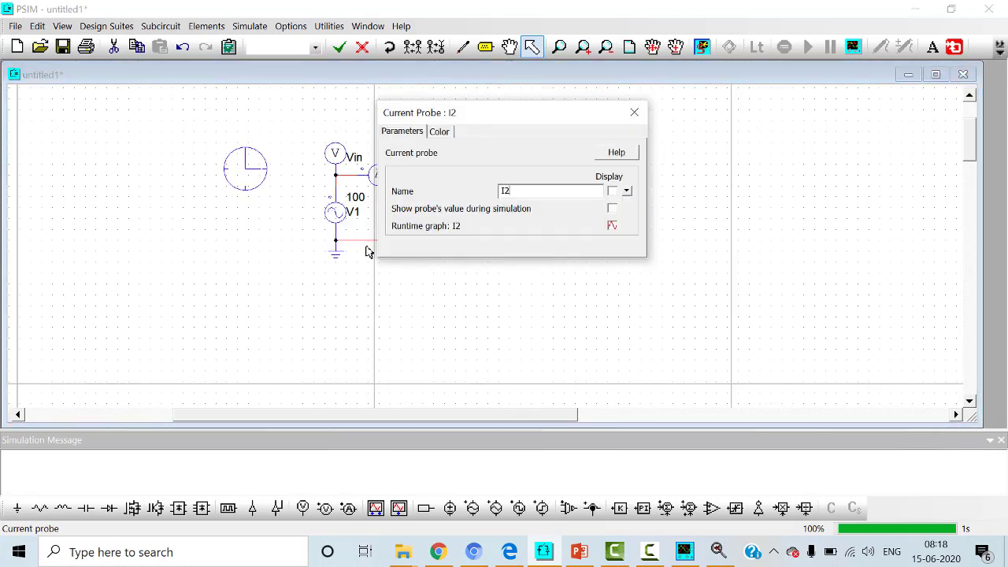
key("BackSpace")
type("o")
left_click(612, 191)
left_click(634, 112)
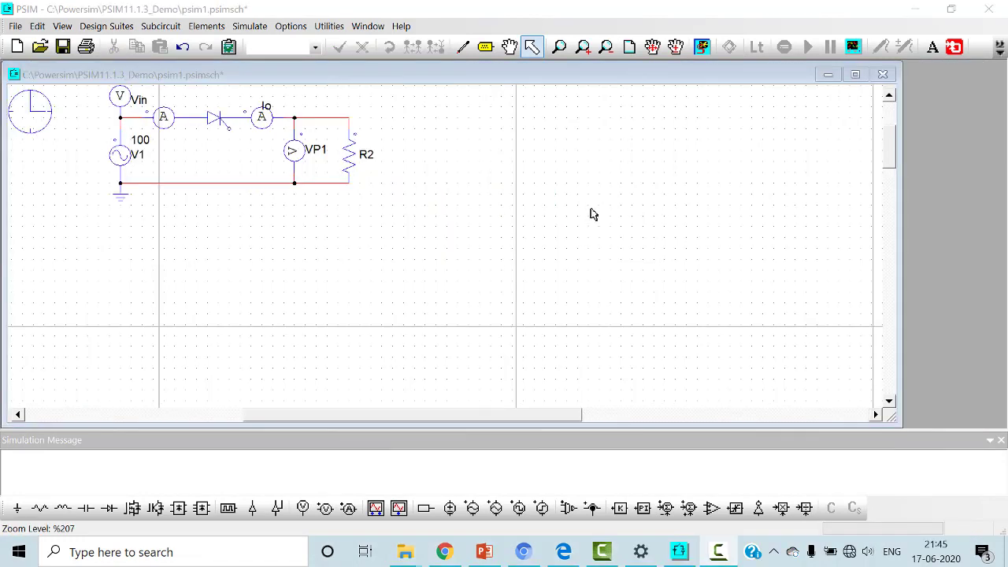
Step: Place a gating block below the thyristor and wire it to the thyristor's gate
left_click(224, 29)
mouse_move(234, 55)
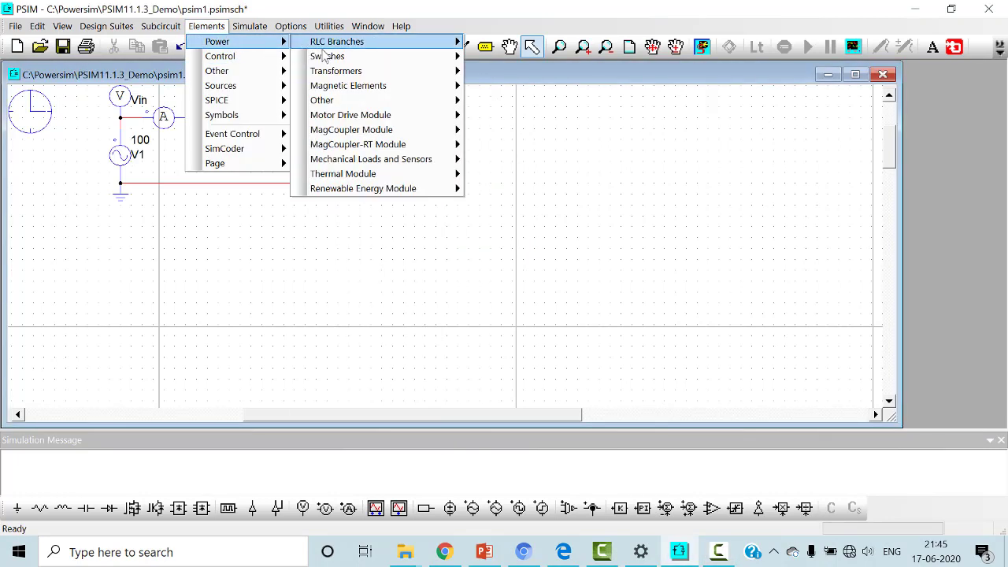
mouse_move(353, 59)
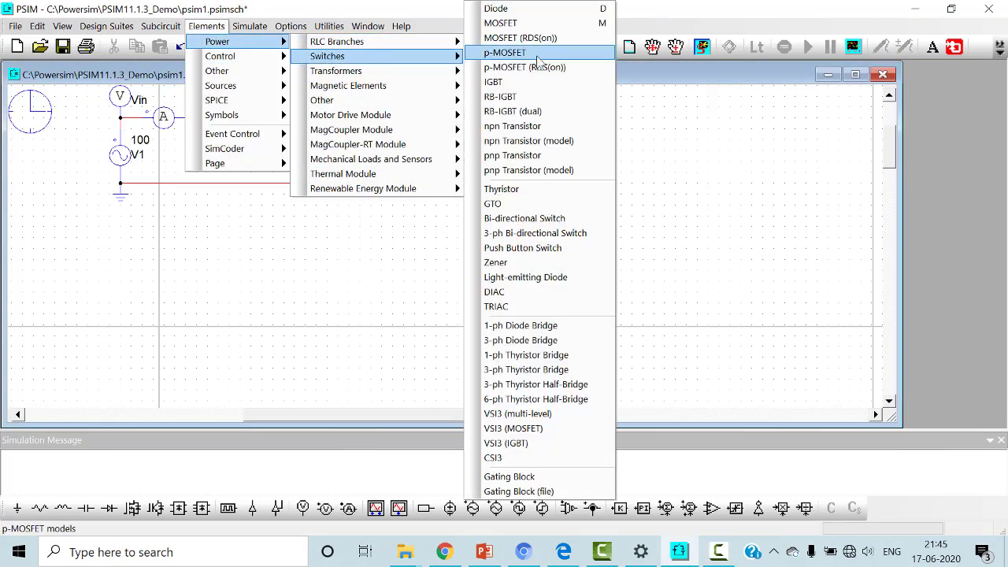
left_click(531, 478)
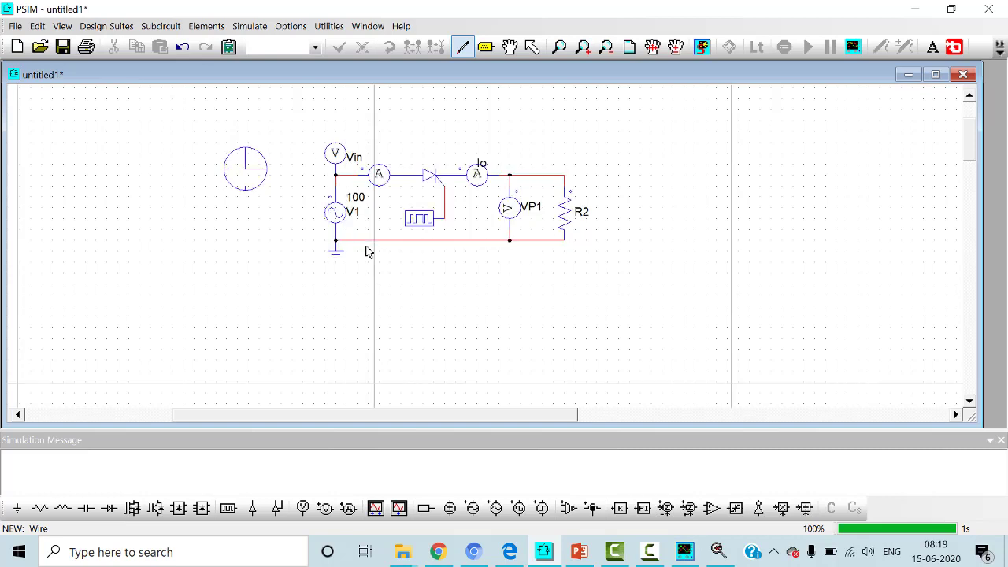
key("Escape")
Step: Set the gating block's frequency to 50 and display that value on the schematic
double_click(419, 218)
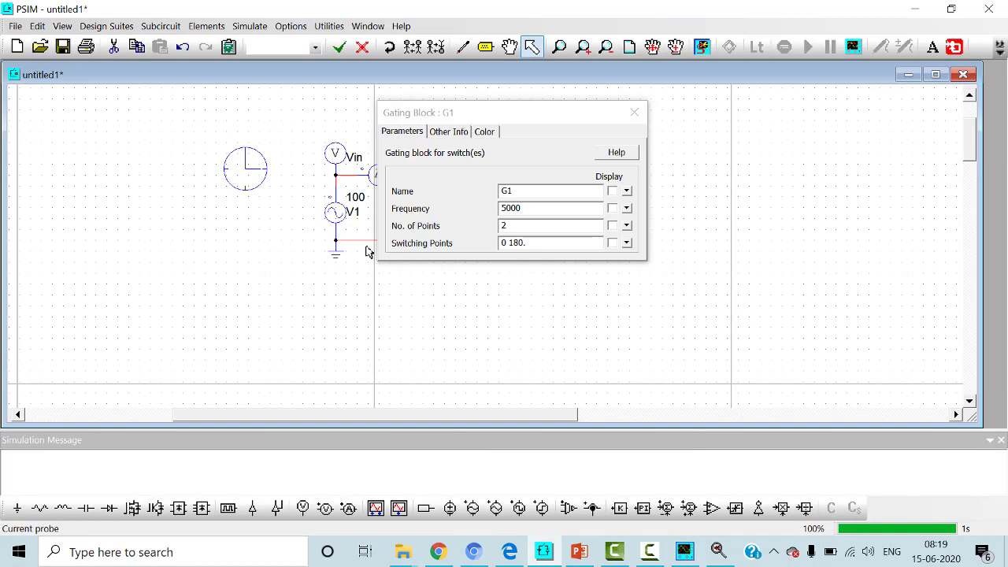
left_click_drag(520, 119, 642, 162)
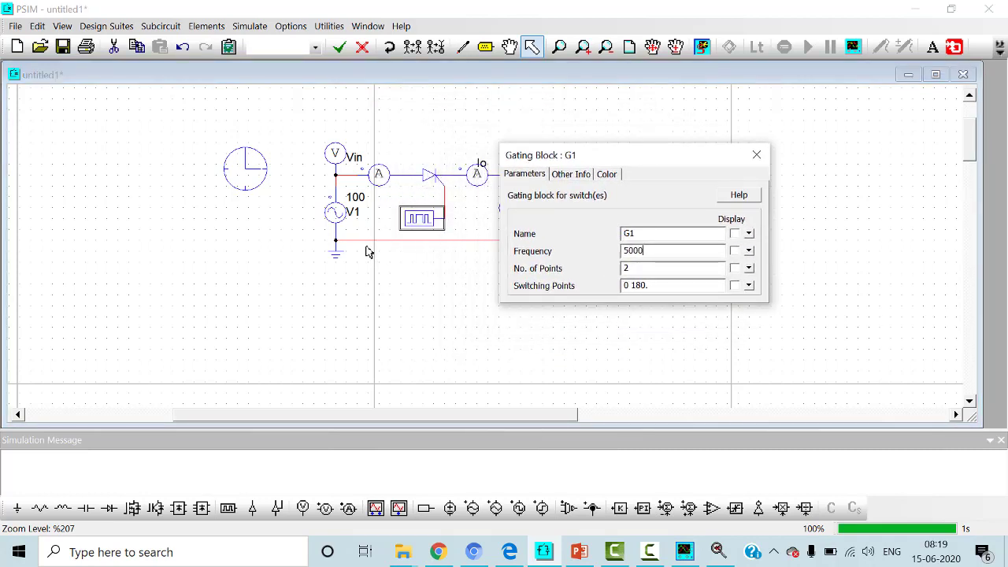
key("BackSpace")
key("BackSpace")
key("Tab")
key("space")
Step: Set the gating block's switching points to 20 and 30, keeping them hidden on the schematic
key("Tab")
key("Tab")
type("20")
key("Right")
key("Right")
key("Right")
key("Right")
key("shift+Left")
key("shift+Left")
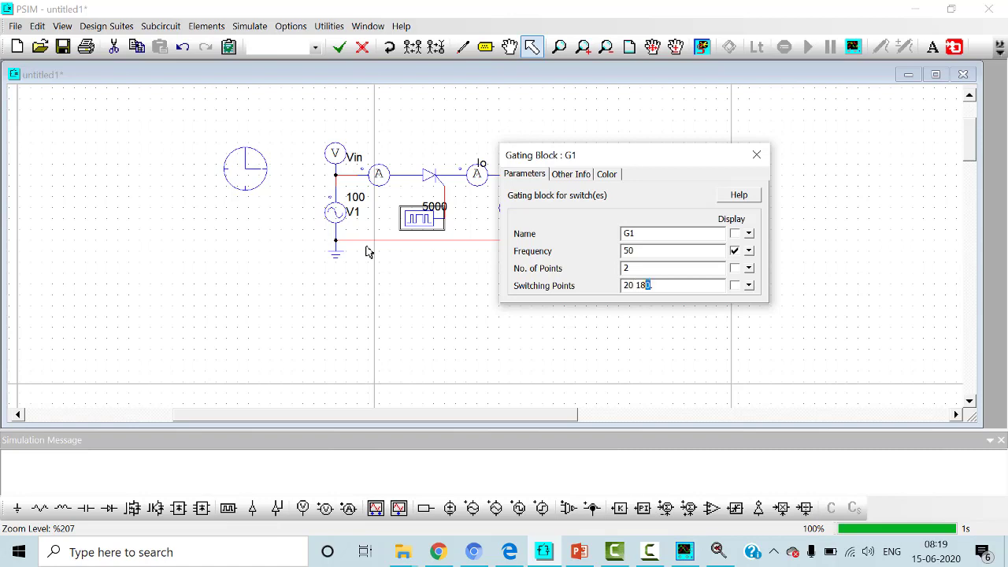
key("shift+Left")
key("shift+Left")
key("shift+Right")
key("shift+Right")
key("shift+Left")
type("30")
key("Return")
key("BackSpace")
key("BackSpace")
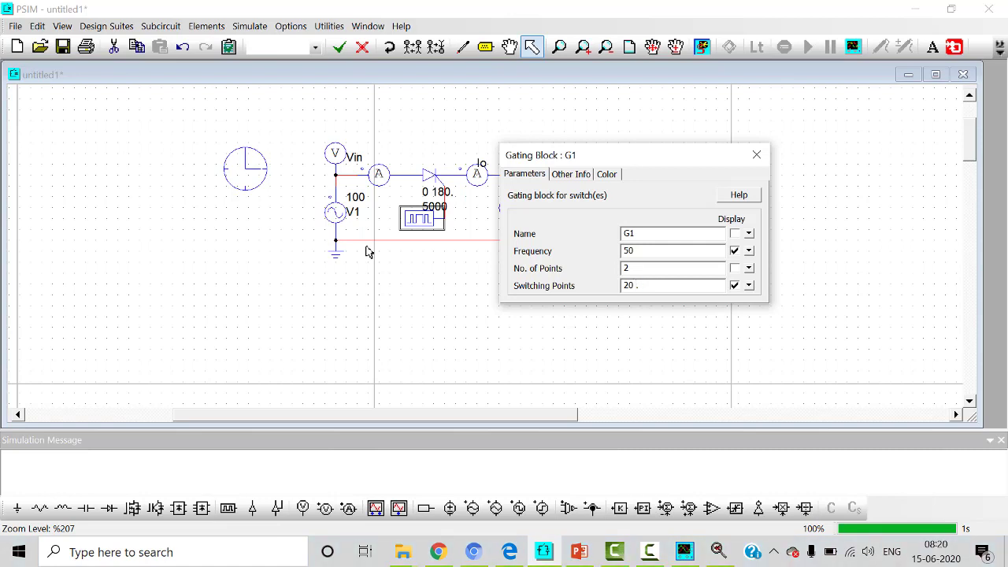
type("30")
key("Tab")
key("space")
key("Return")
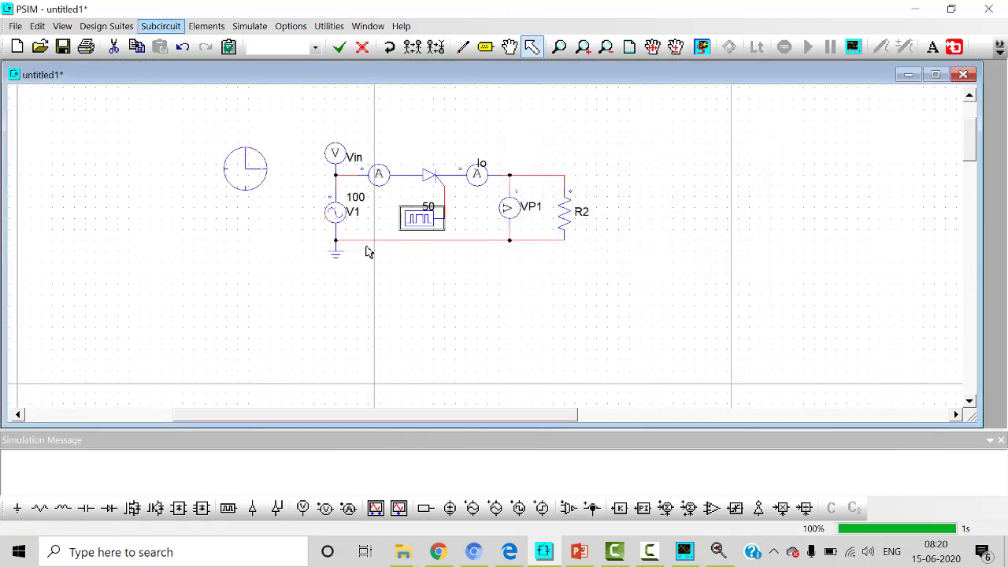
Step: Check the simulation control parameters without changing them and run the simulation
key("Right")
key("Right")
key("Return")
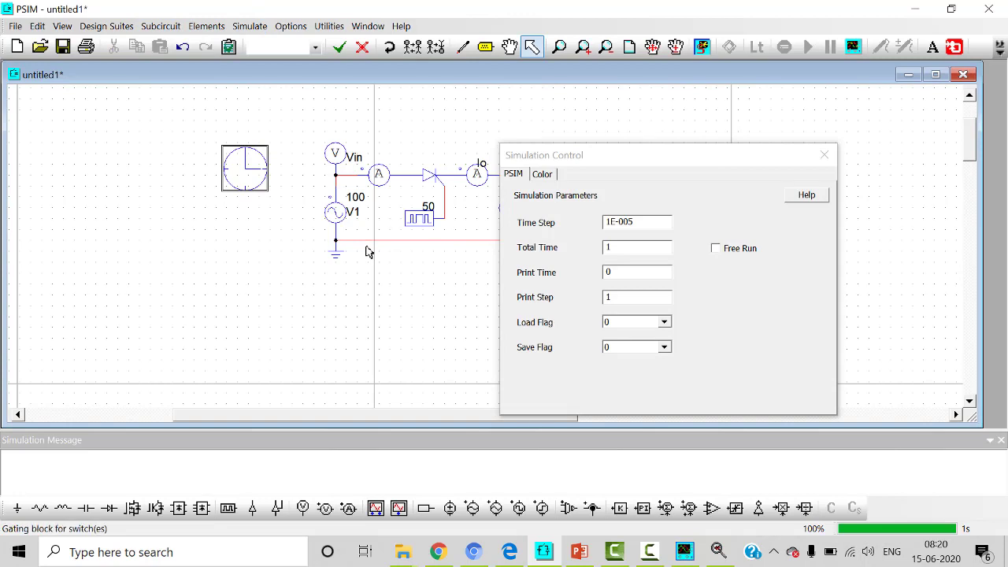
left_click(825, 155)
left_click(249, 26)
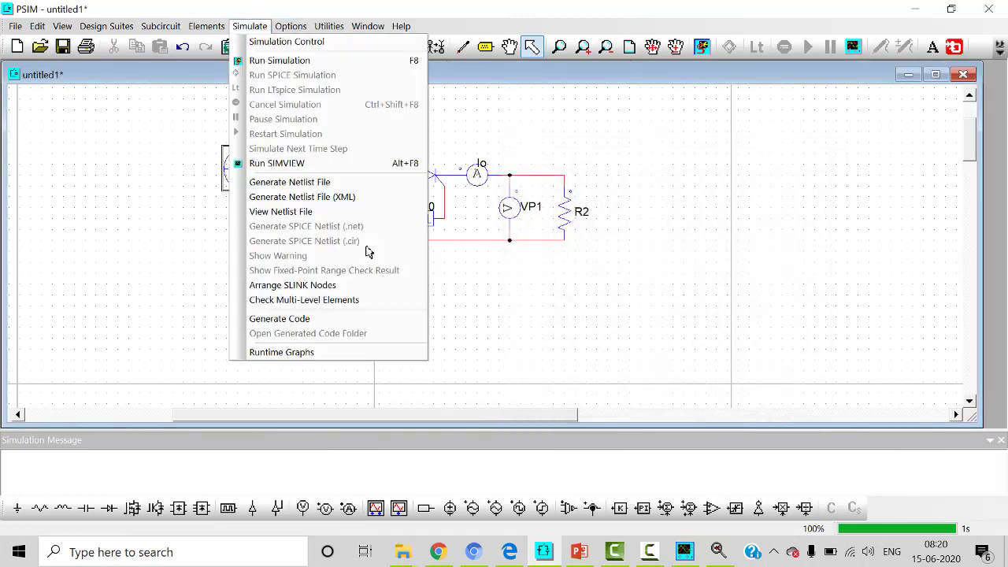
left_click(280, 60)
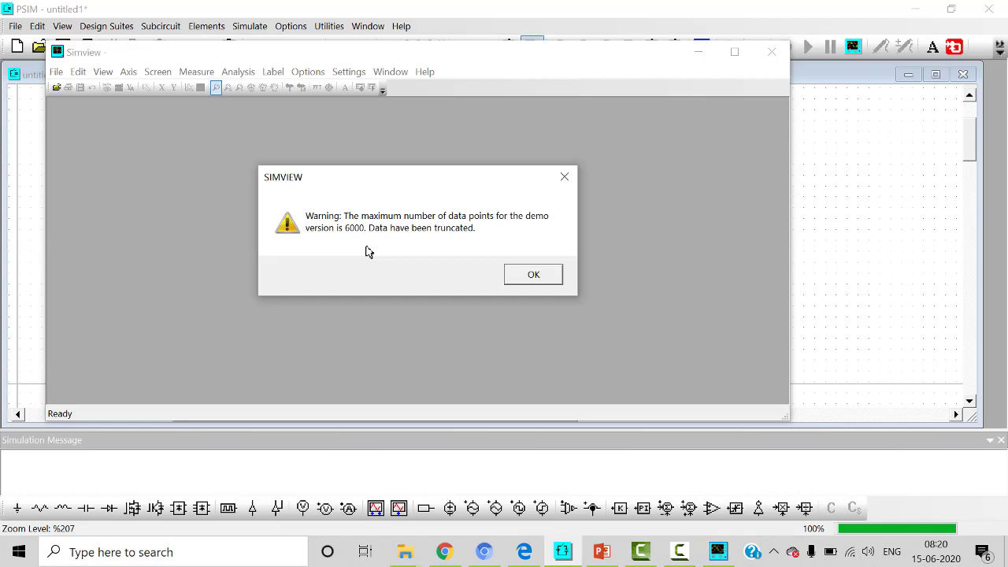
Step: Dismiss the data point warning, plot I1 and Vin together in Simview, and maximize the graph window
key("Return")
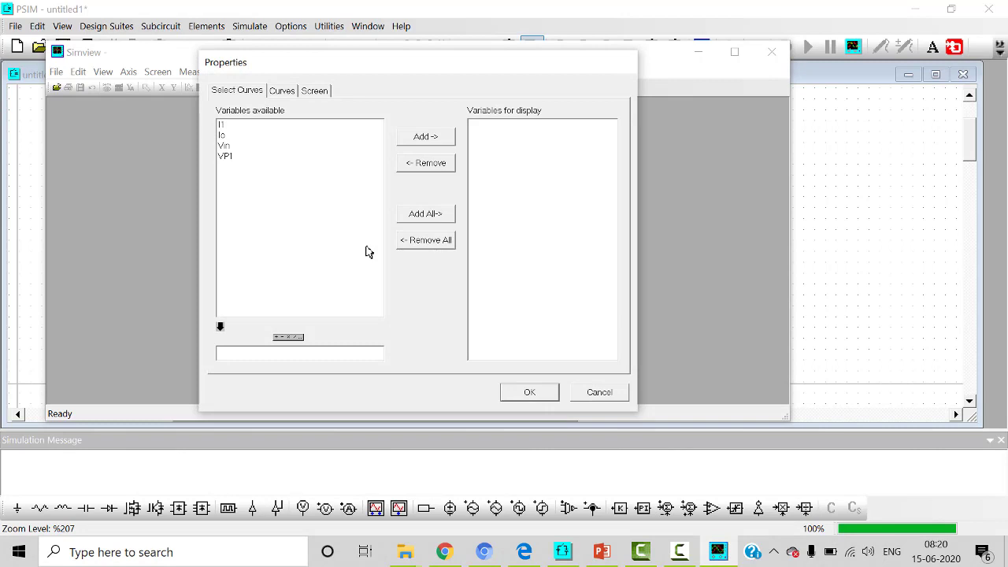
key("Down")
key("Down")
key("Down")
key("space")
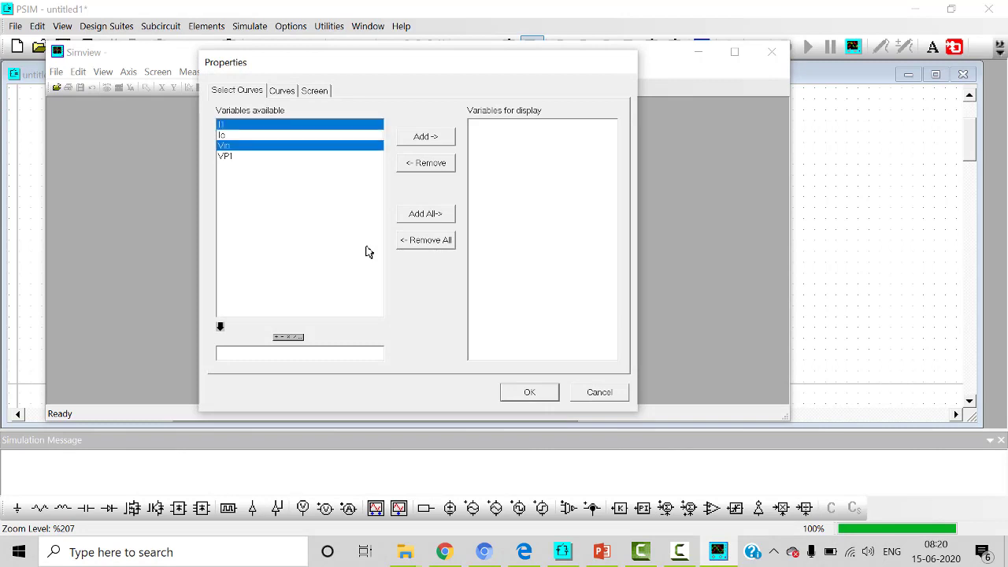
key("Tab")
key("space")
key("Return")
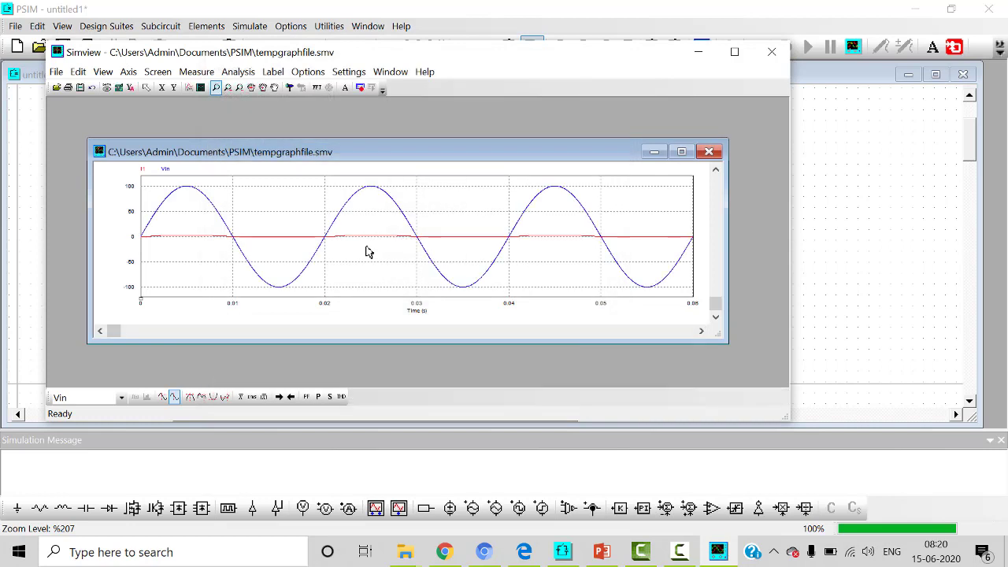
left_click(682, 151)
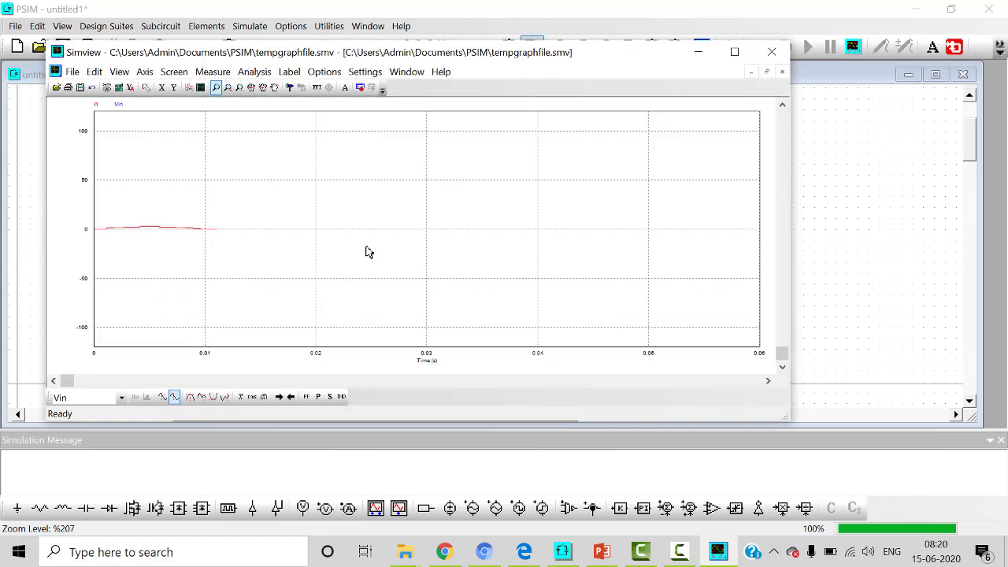
Step: Add a second graph showing the Io and VP1 curves
left_click(200, 87)
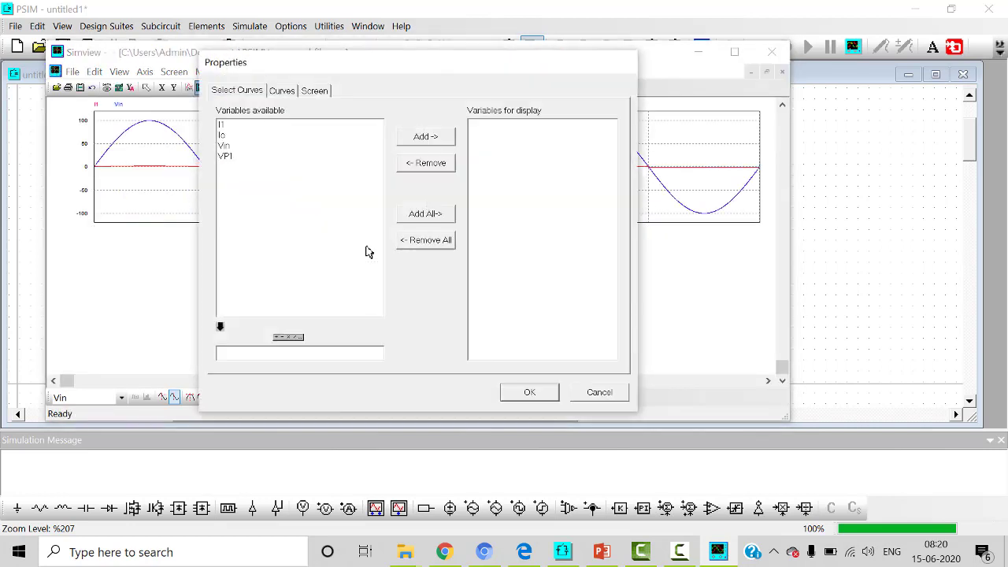
left_click(225, 145)
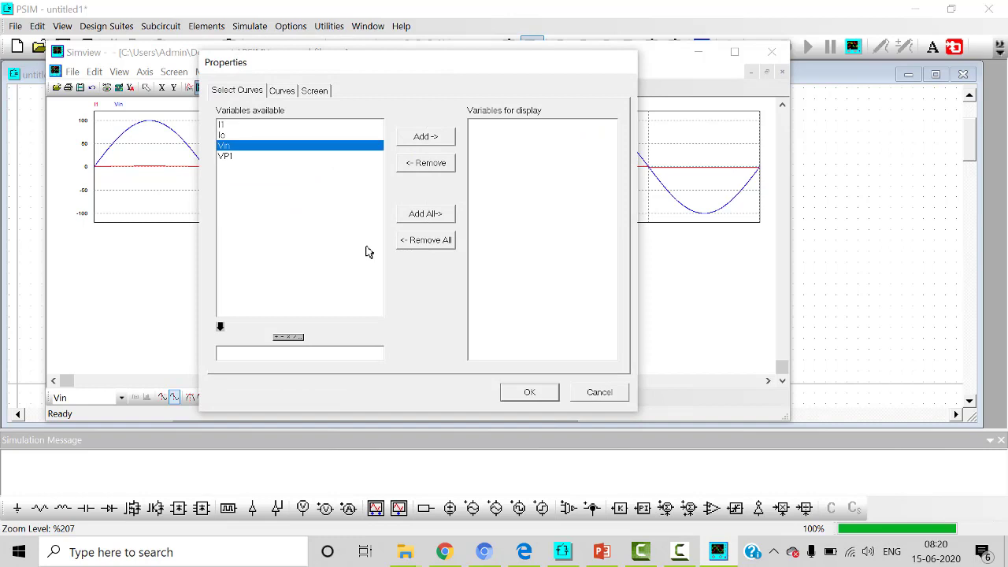
left_click(226, 156)
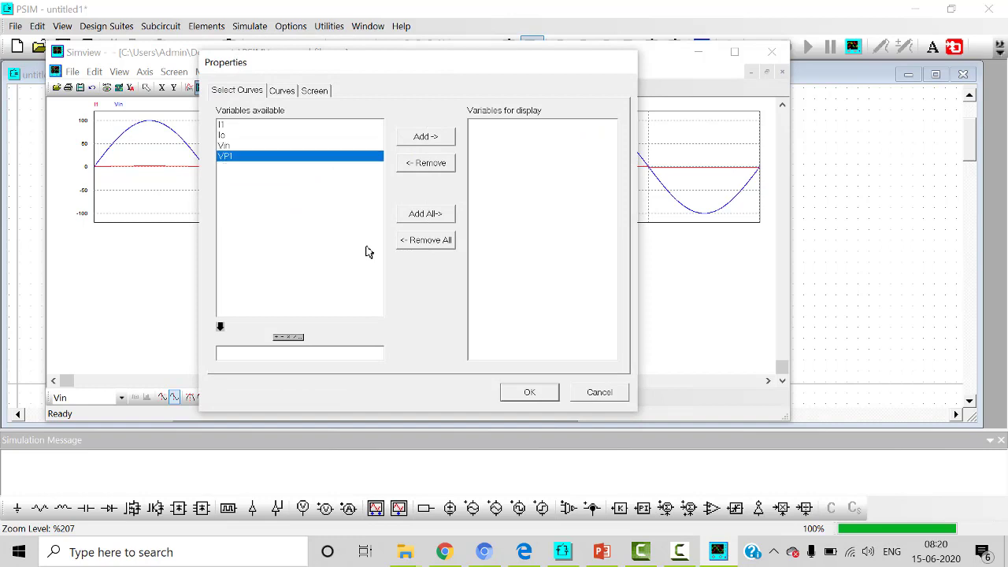
left_click(222, 135, "ctrl")
left_click(425, 137)
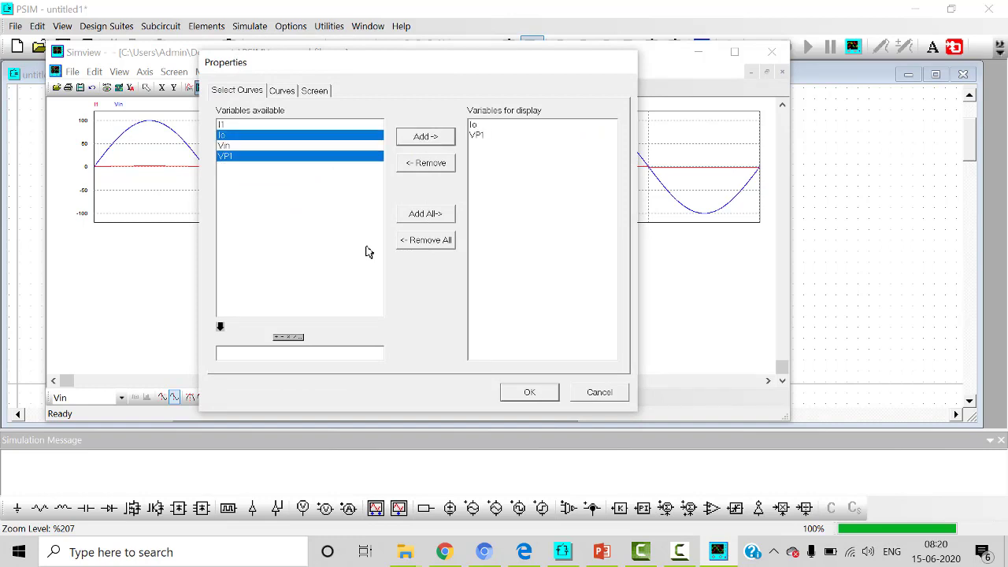
left_click(529, 392)
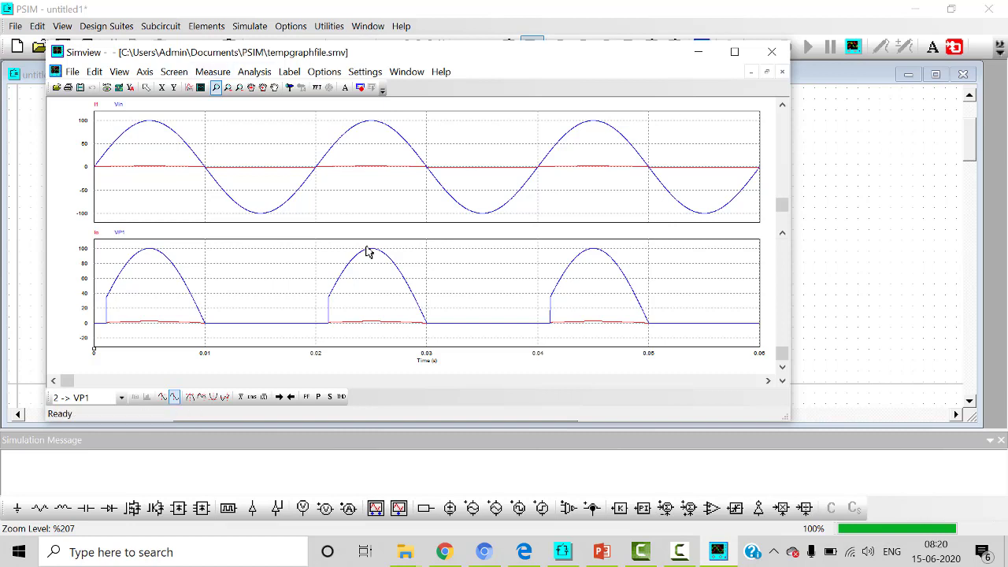
Step: Add a third graph plotting the product Io*VP1
left_click(202, 88)
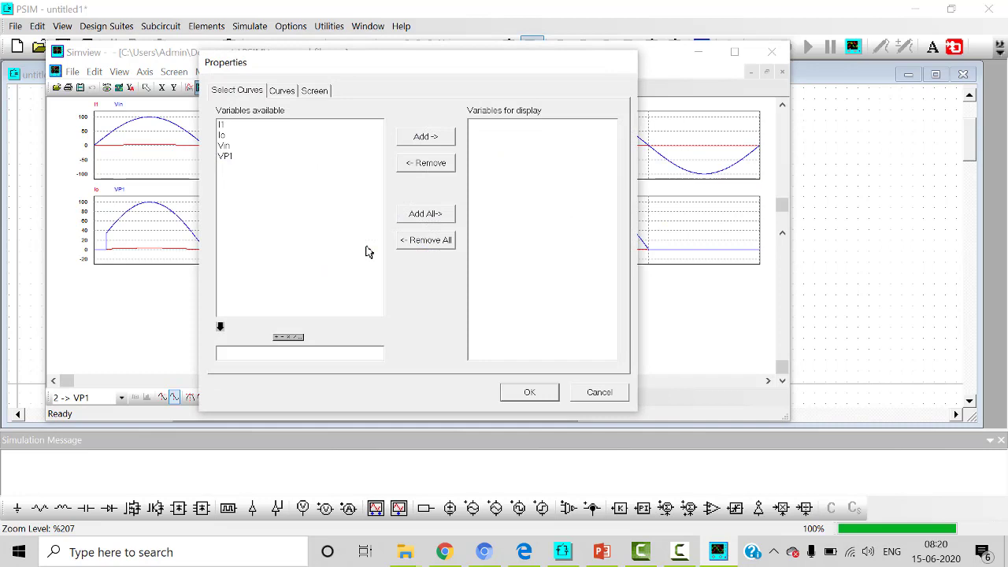
left_click(223, 136)
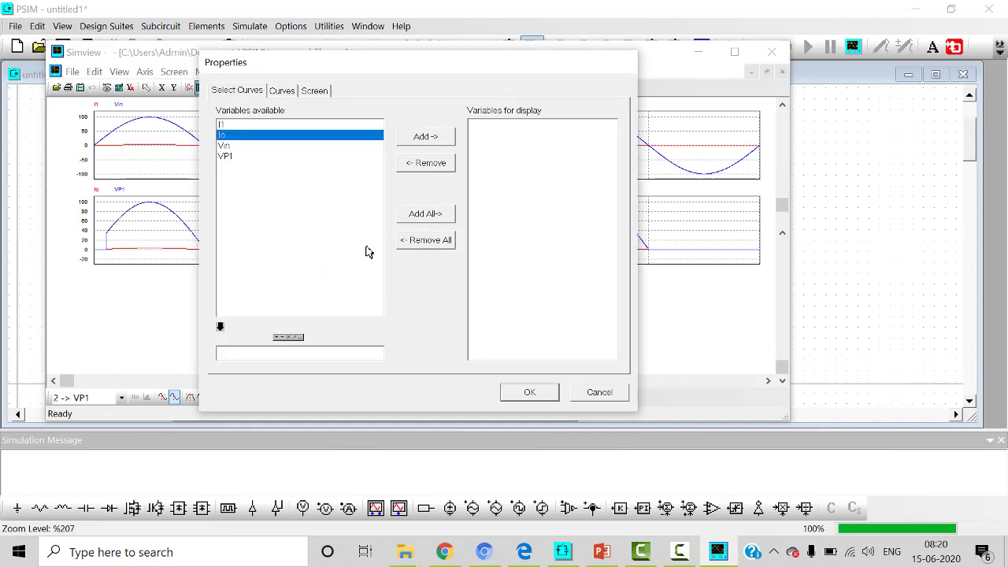
left_click(220, 327)
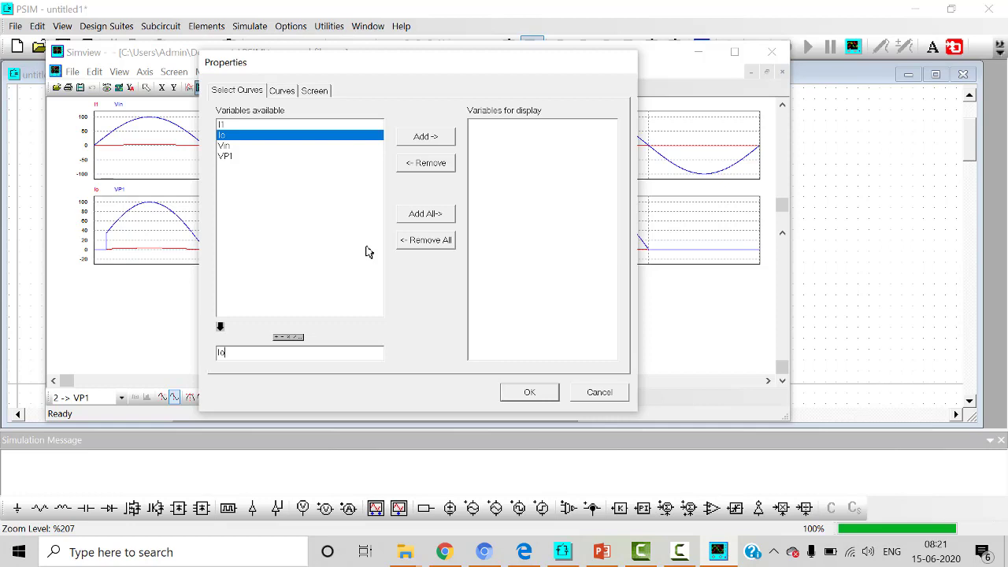
left_click(298, 337)
key("Up")
key("Return")
left_click(367, 248)
type("VP1")
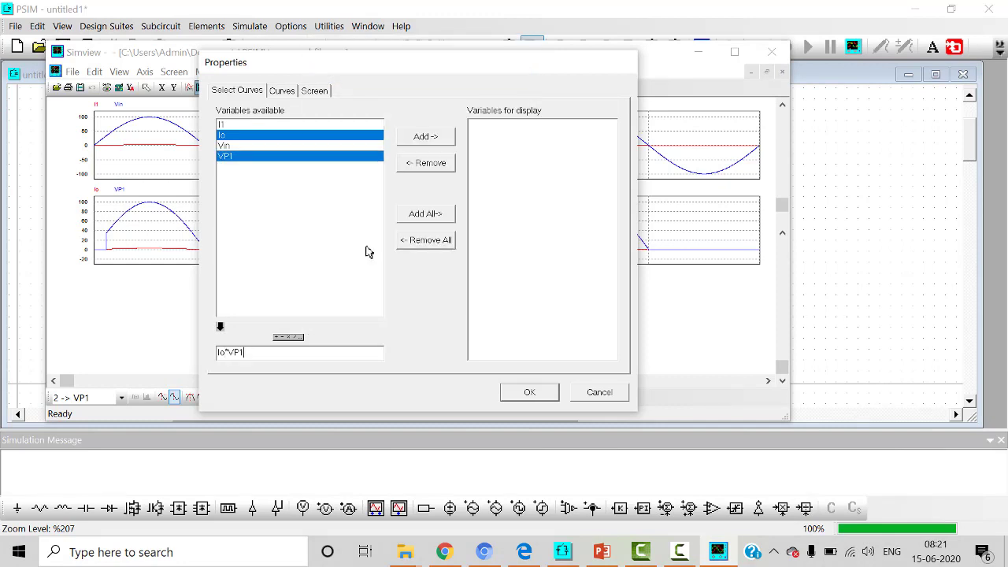
key("Return")
key("Return")
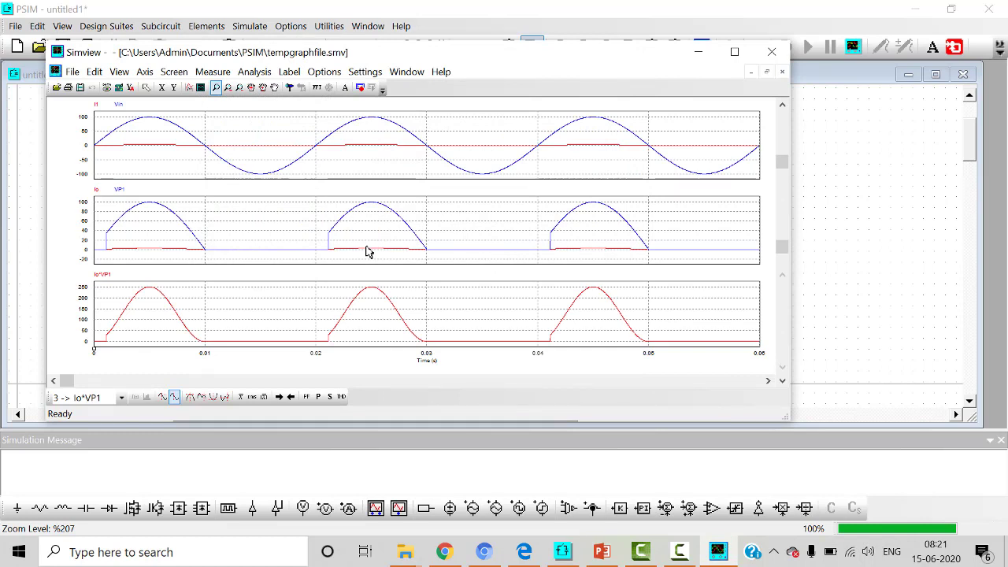
Step: Maximize Simview, calculate the THD of the waveforms for a 50 Hz fundamental frequency, and close the results
left_click(734, 52)
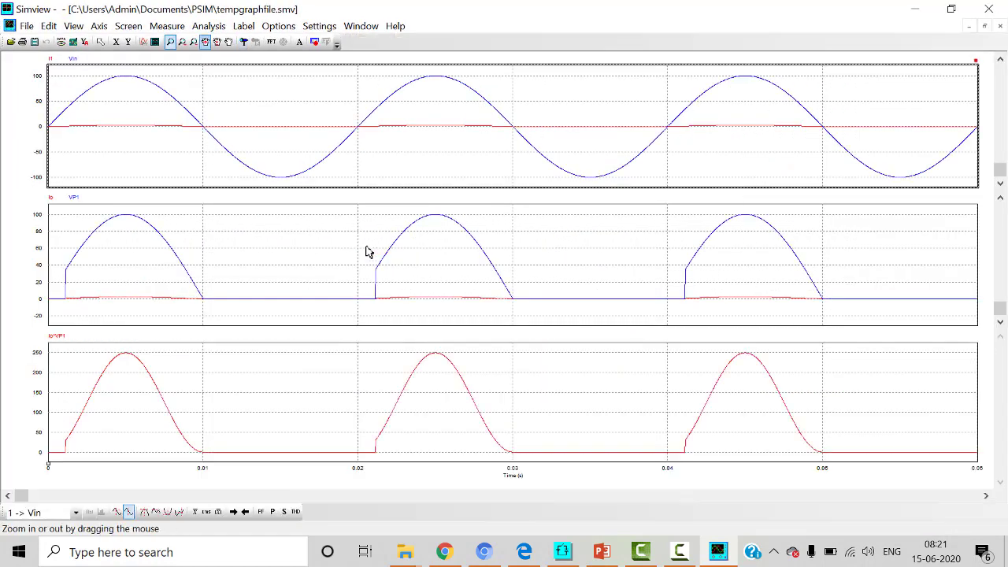
left_click(209, 26)
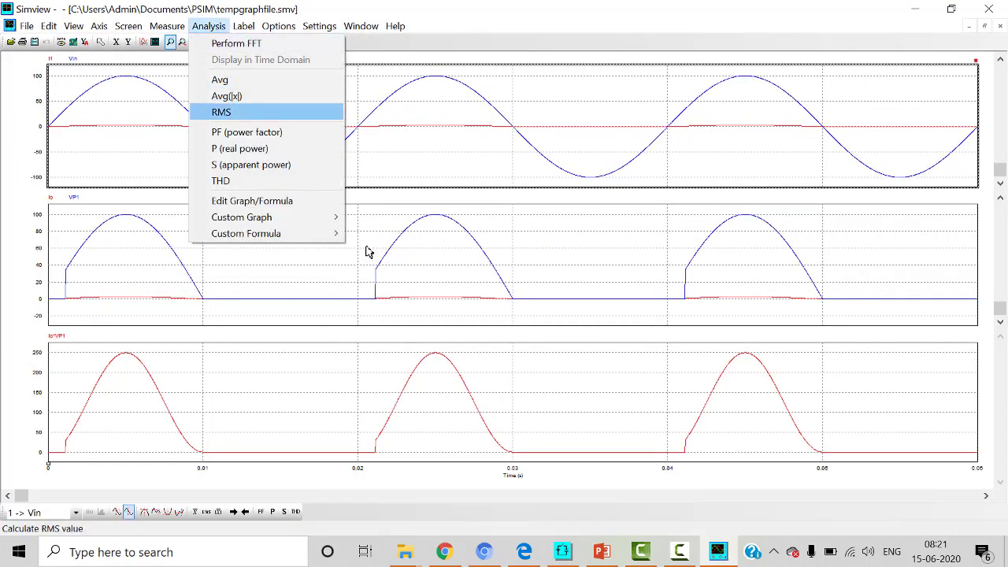
key("Return")
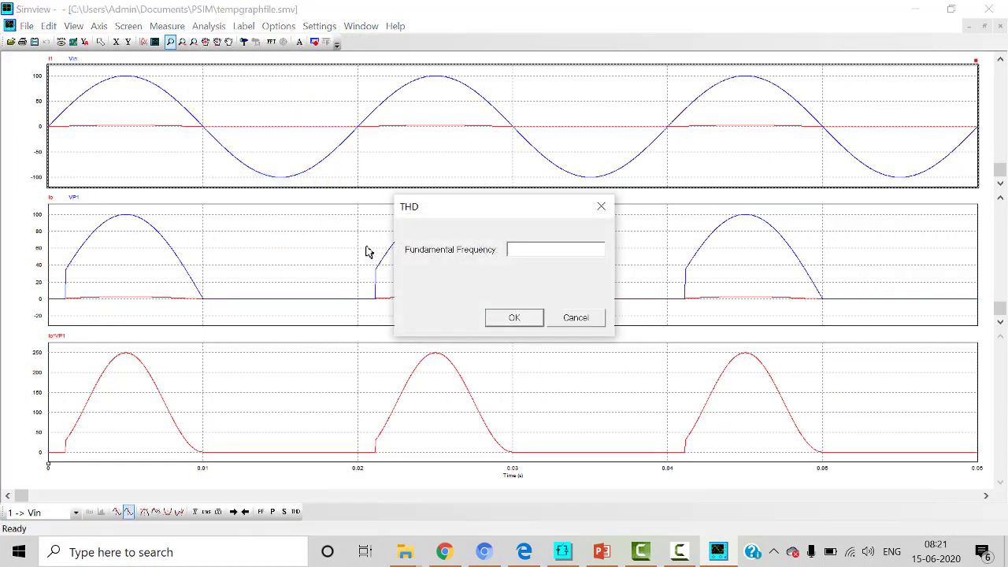
type("50")
key("Return")
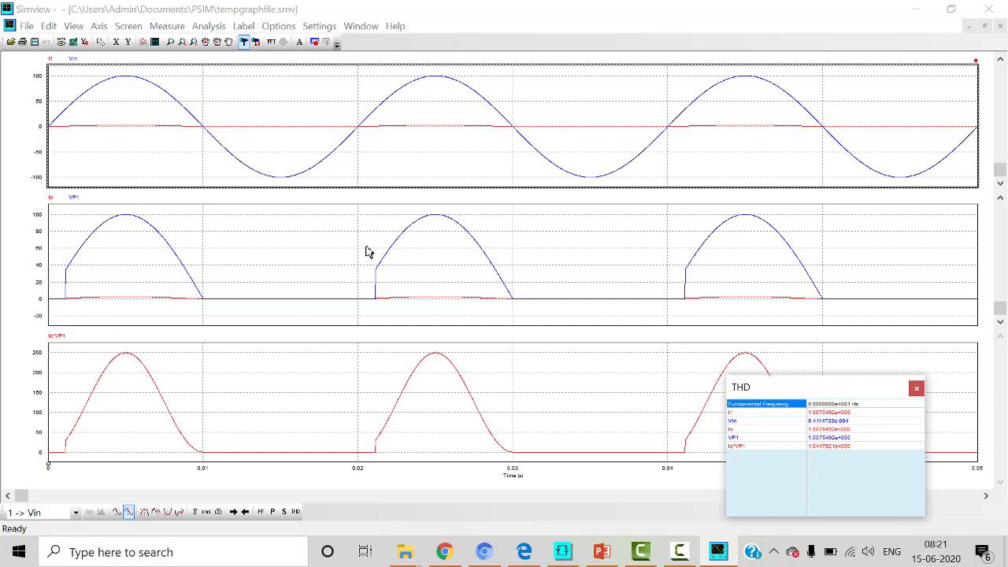
left_click(916, 388)
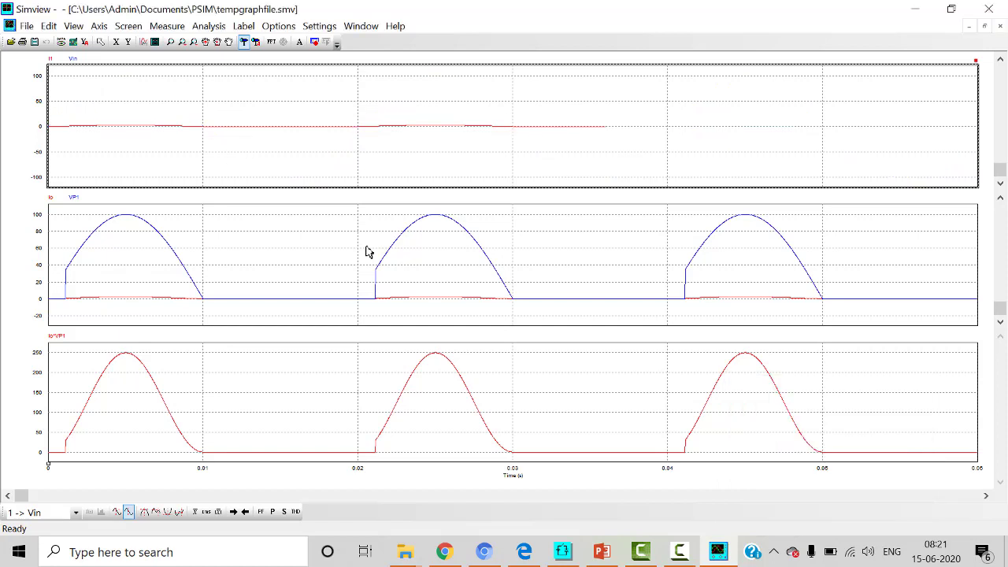